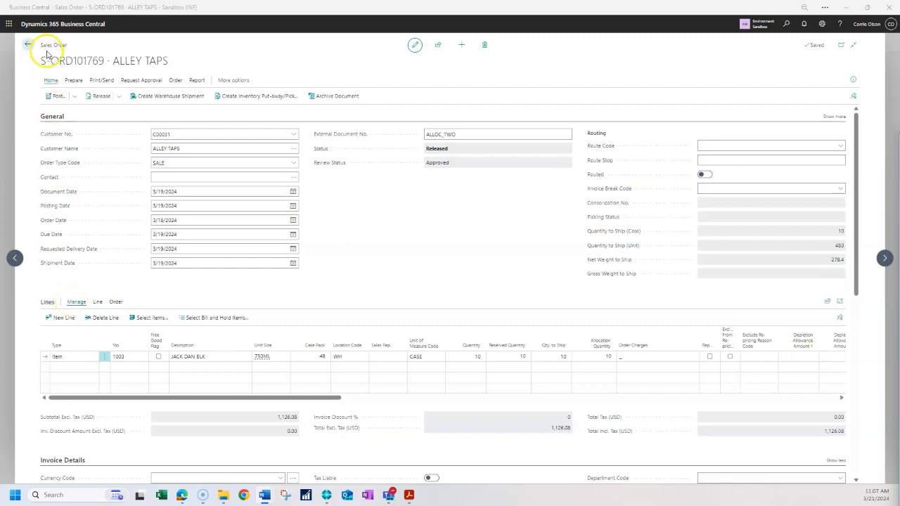
- Open the allocation entries behind the sales line's allocation quantity and return to the sales order
click(80, 359)
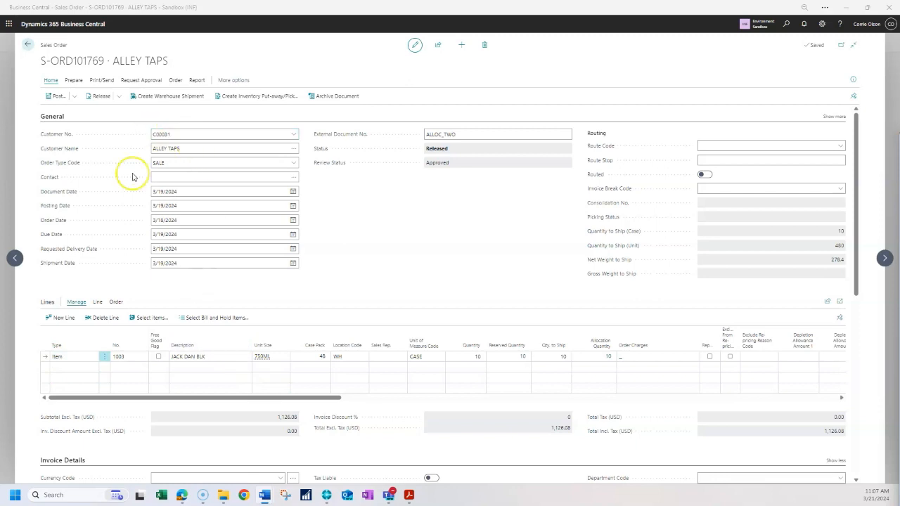
click(349, 428)
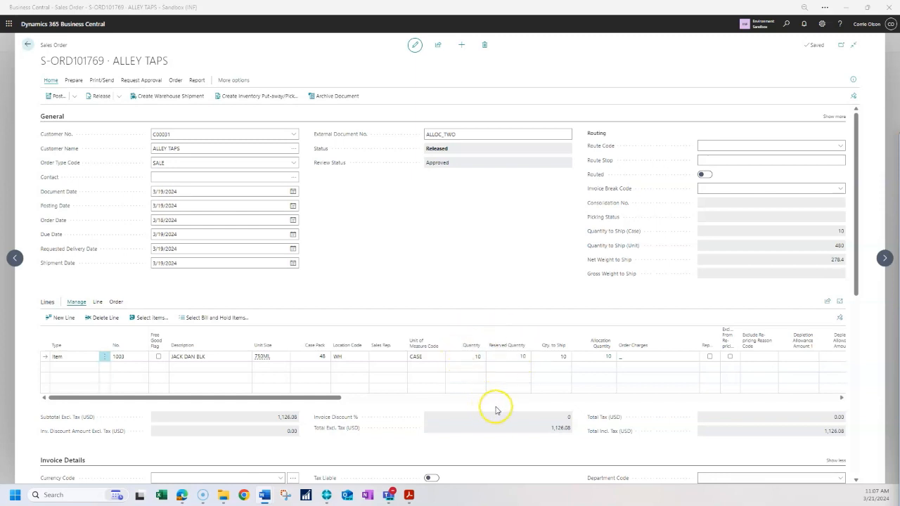
click(612, 355)
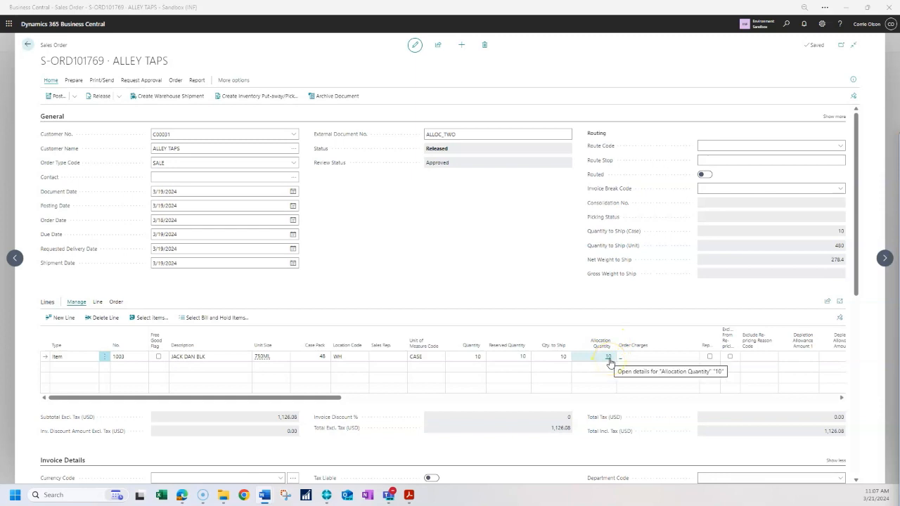
click(609, 357)
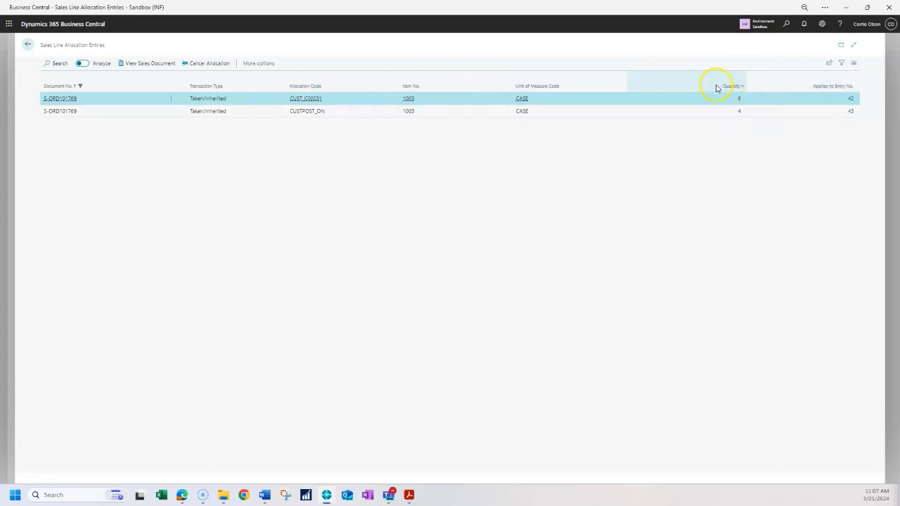
mouse_move(742, 87)
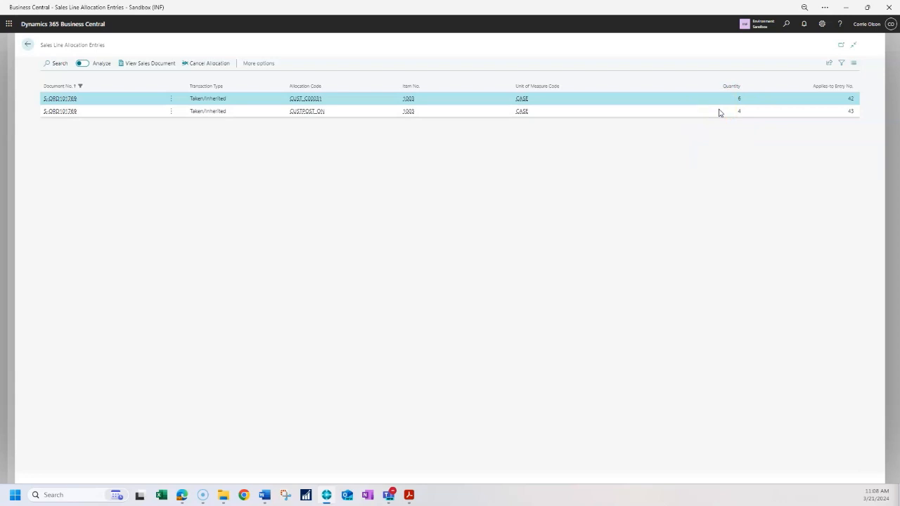
click(27, 44)
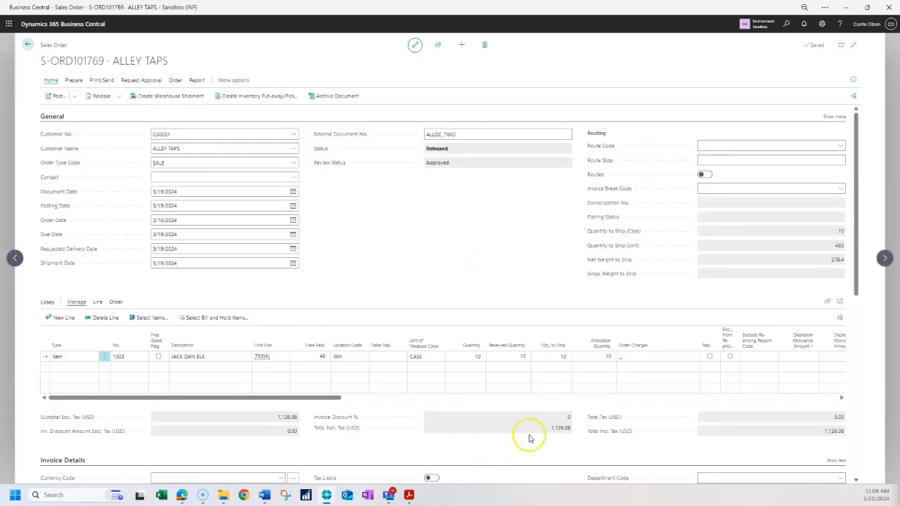
- Open the item card for item 1003 from the sales line's item number
click(335, 366)
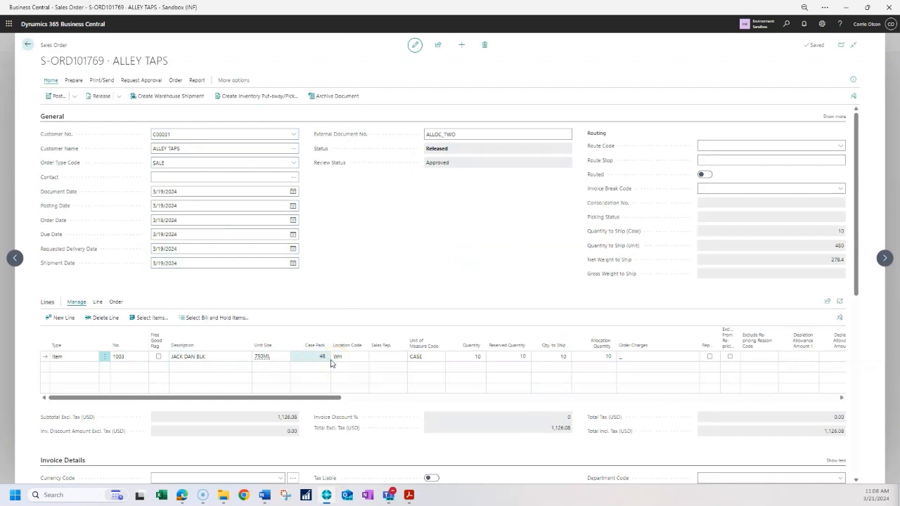
click(330, 360)
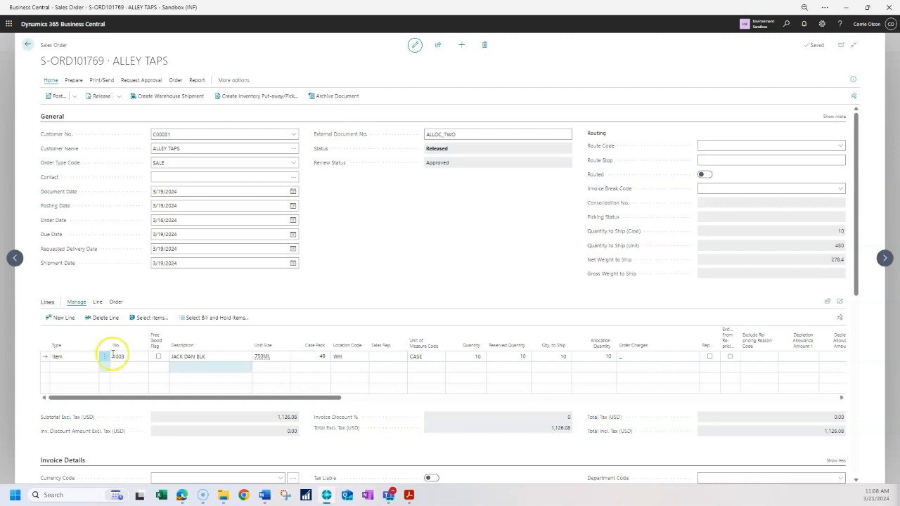
click(73, 356)
click(141, 358)
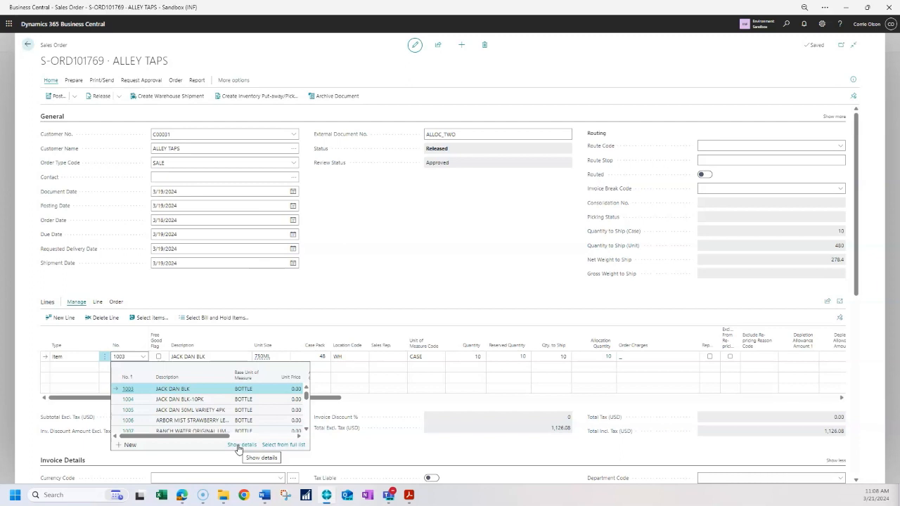
click(436, 357)
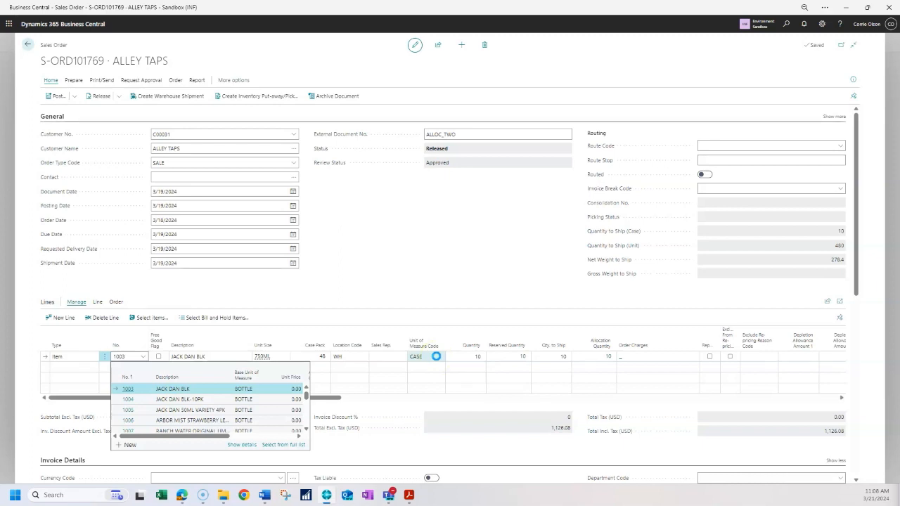
click(247, 445)
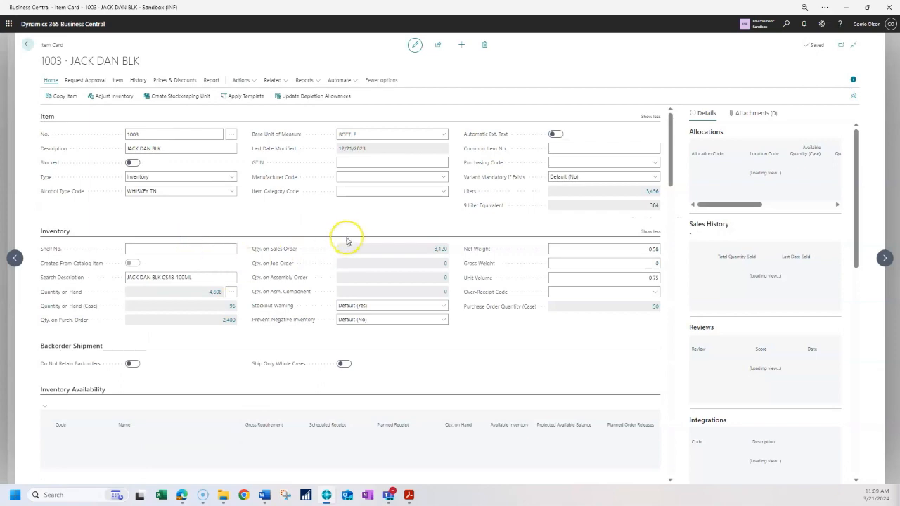
- Review the item card's Inventory Allocations settings, including Full Allocation Required, and return to the sales order
scroll(355, 211, down, 3)
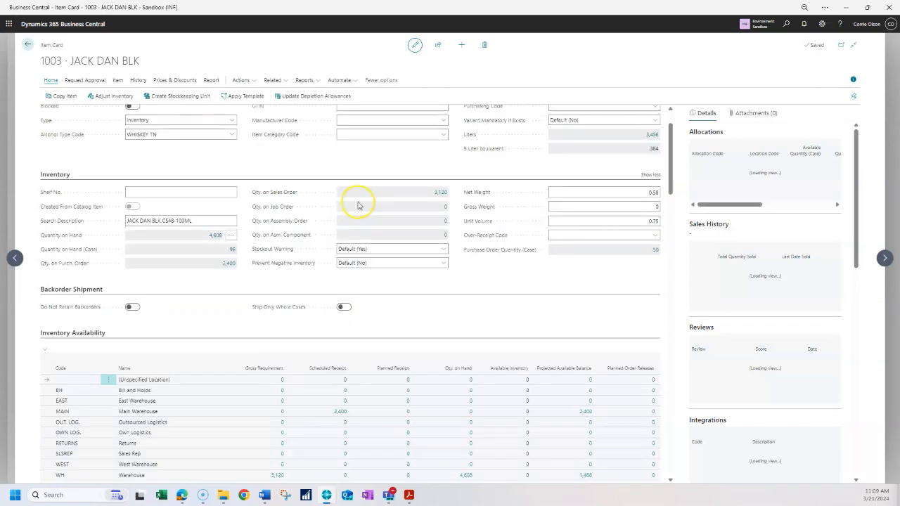
scroll(353, 213, down, 10)
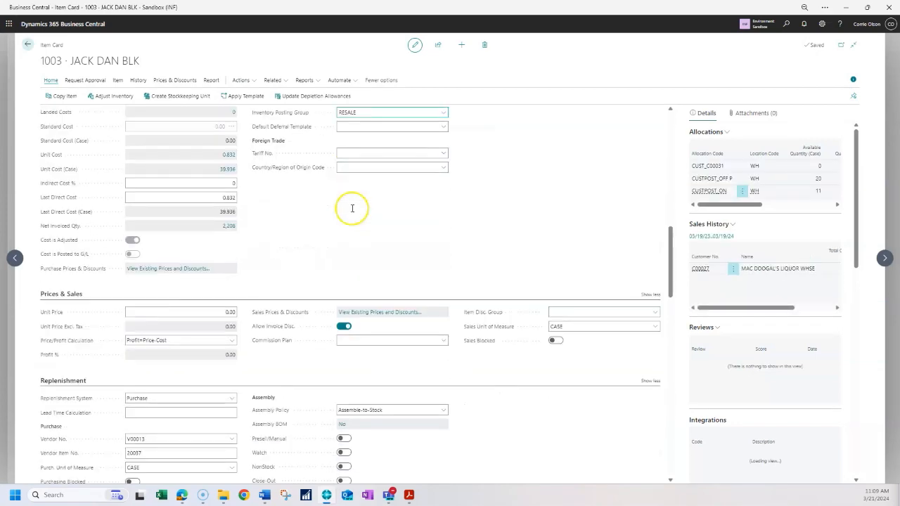
scroll(352, 213, down, 12)
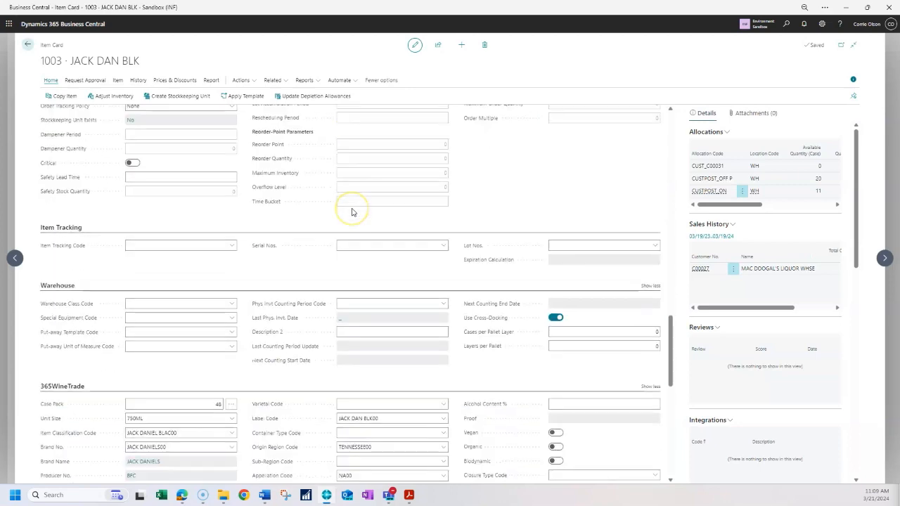
scroll(352, 212, down, 5)
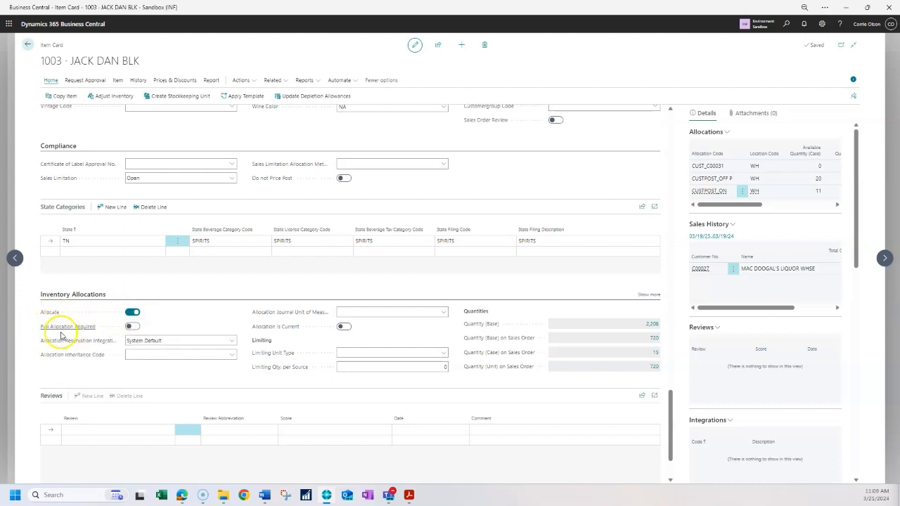
mouse_move(63, 335)
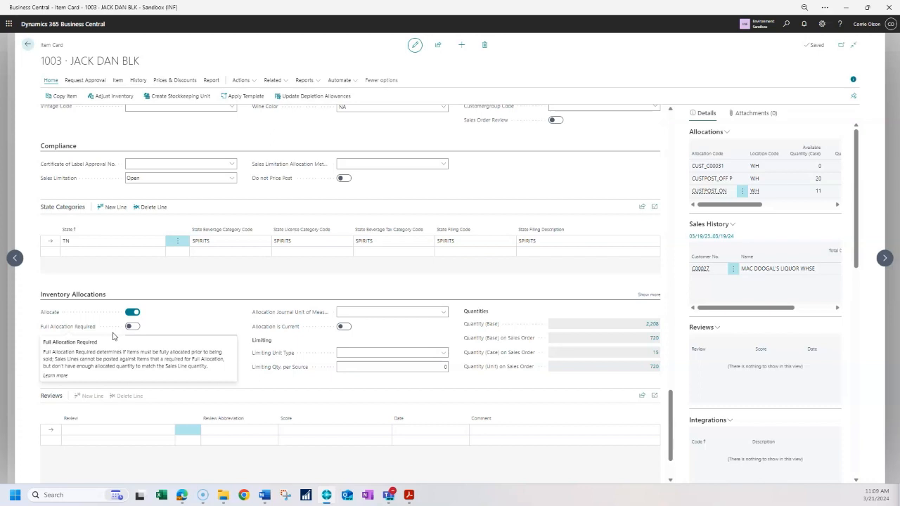
click(155, 329)
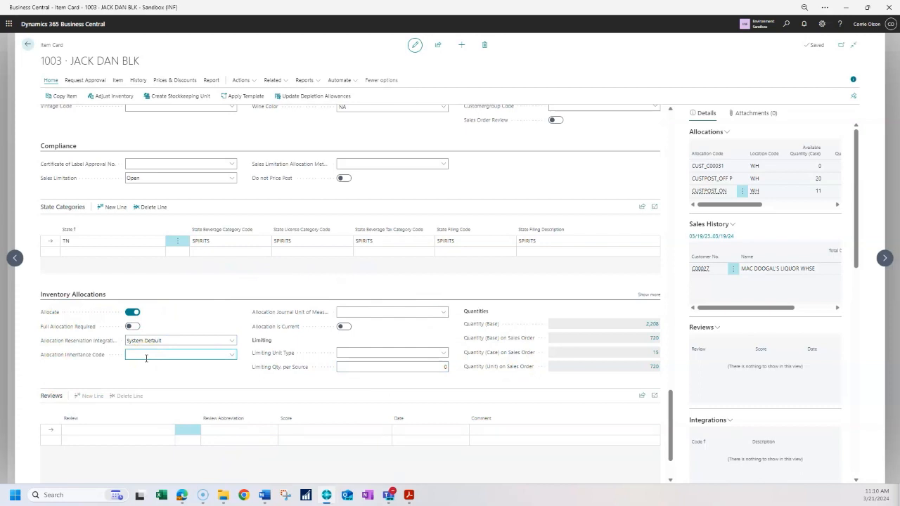
click(29, 45)
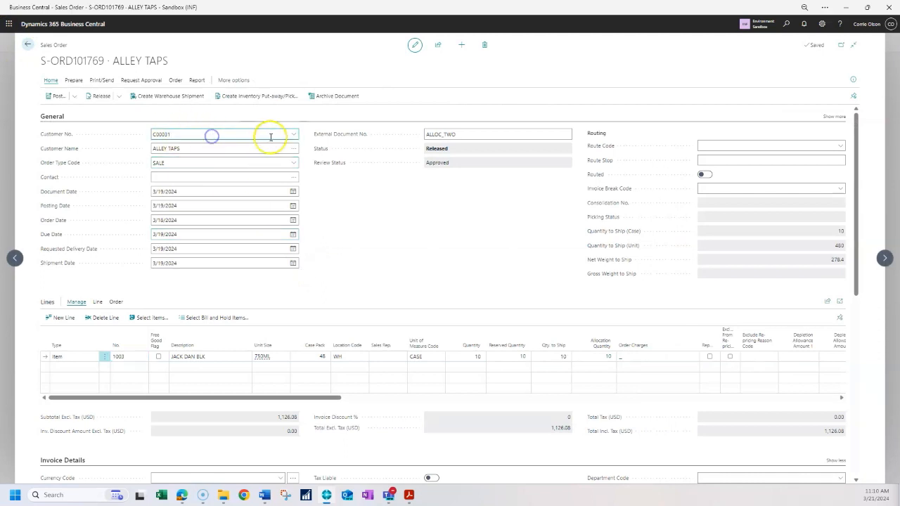
- Open the Alley Taps customer card and review its Inventory Allocations section before going back to the order
click(294, 135)
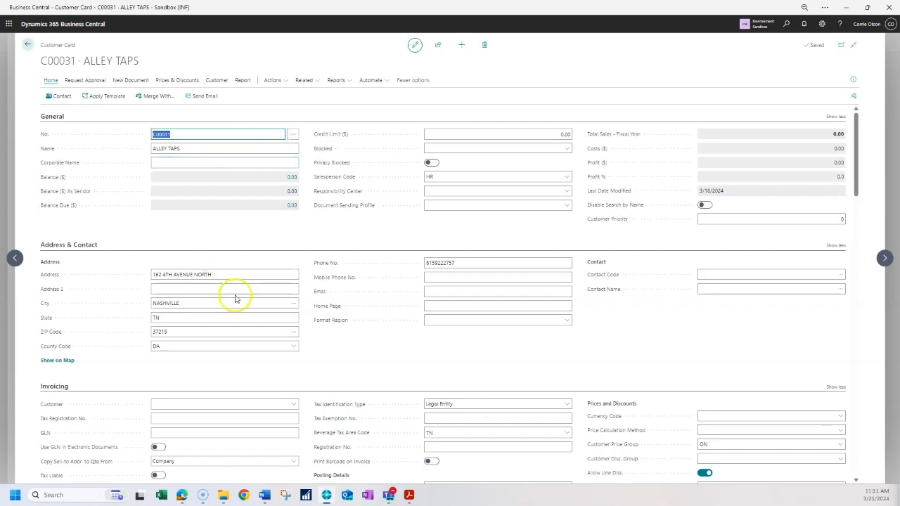
scroll(237, 296, down, 6)
scroll(237, 296, down, 10)
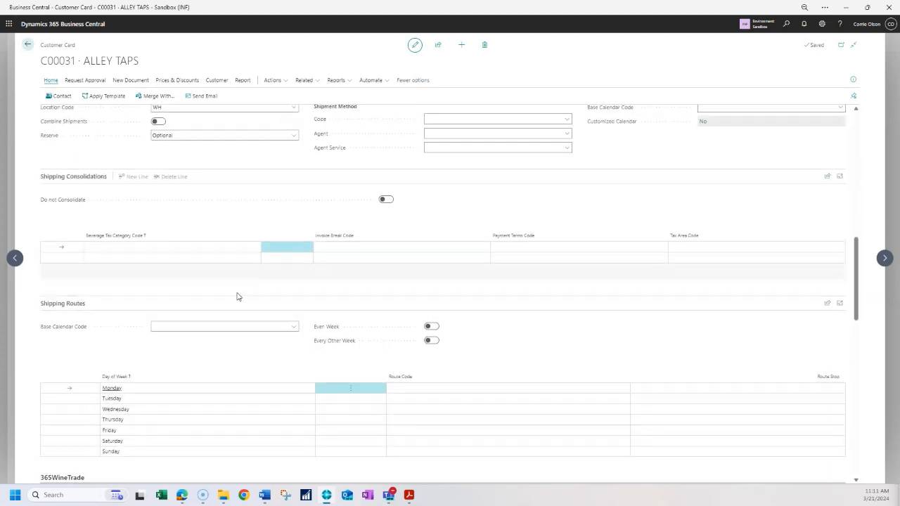
scroll(234, 292, down, 2)
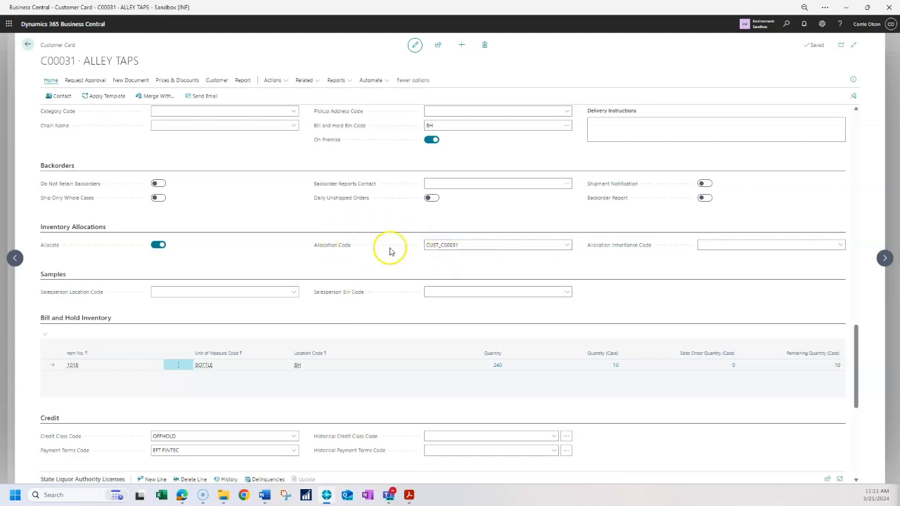
click(425, 247)
click(30, 45)
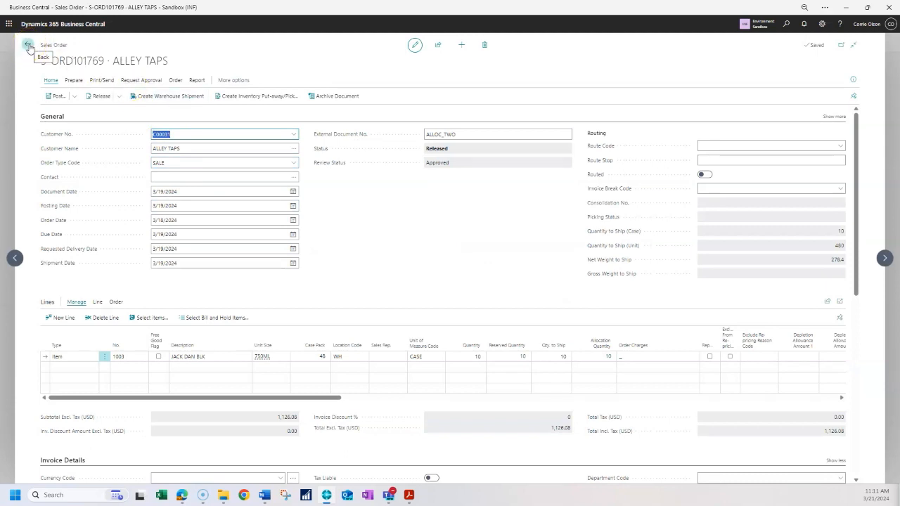
- Open Allocation Setup from the Inventory Allocations area of the sales orders list and switch it to edit mode
click(28, 47)
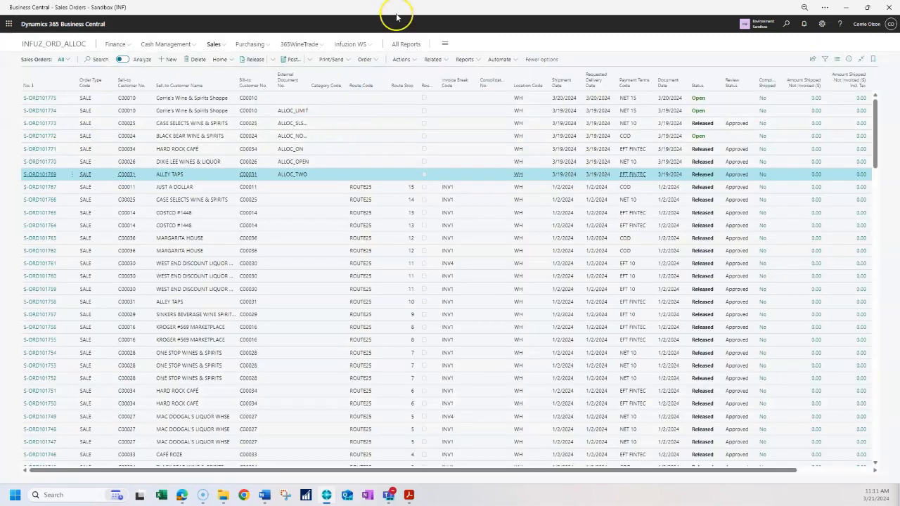
click(314, 46)
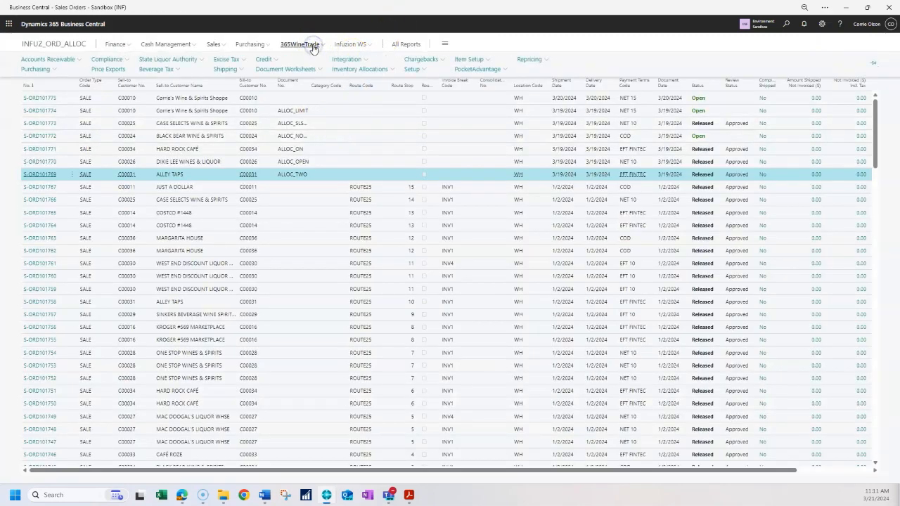
click(344, 72)
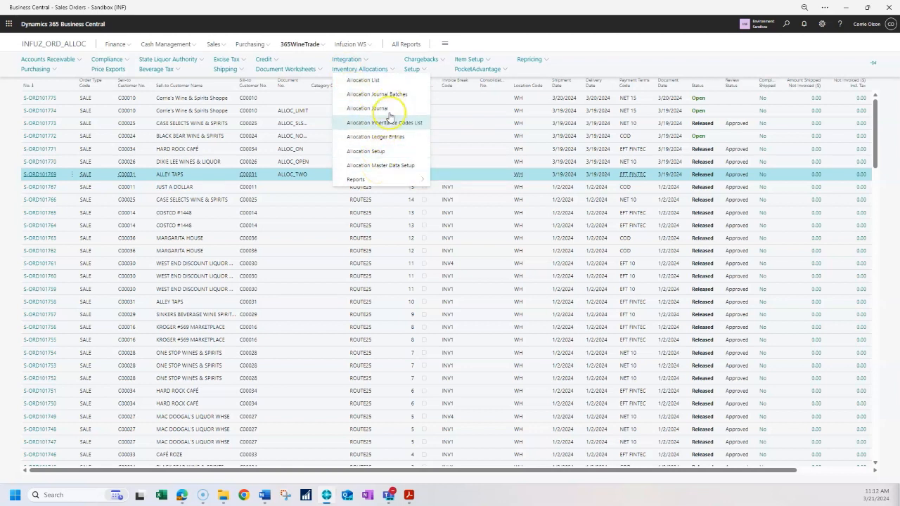
click(375, 152)
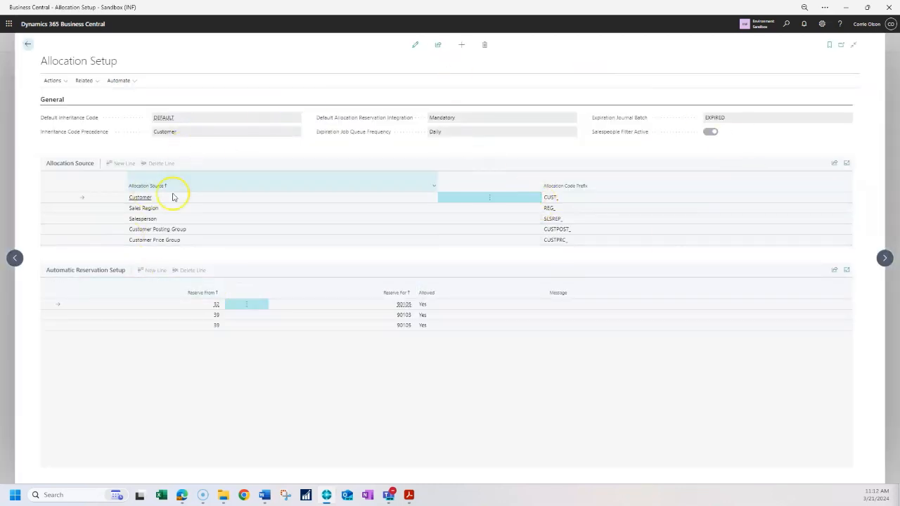
click(416, 45)
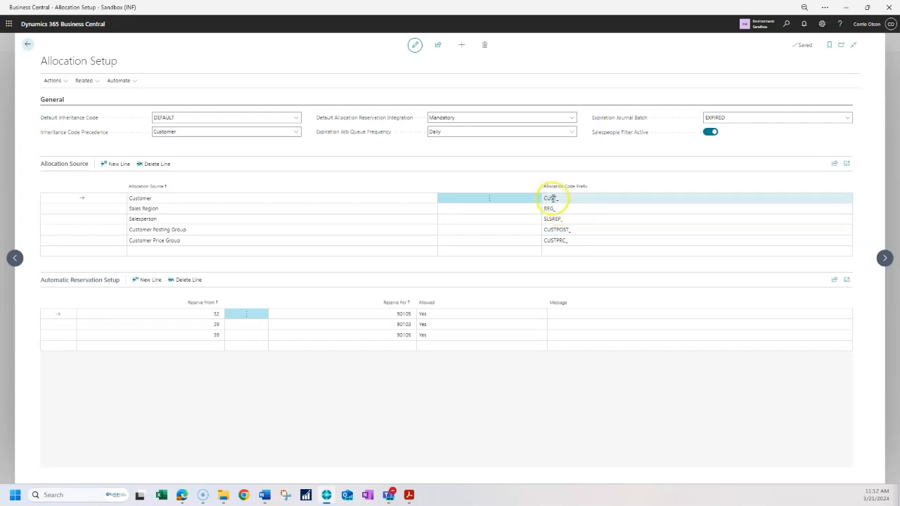
- Examine each allocation source and its code prefix in the Allocation Source list
click(552, 251)
click(175, 253)
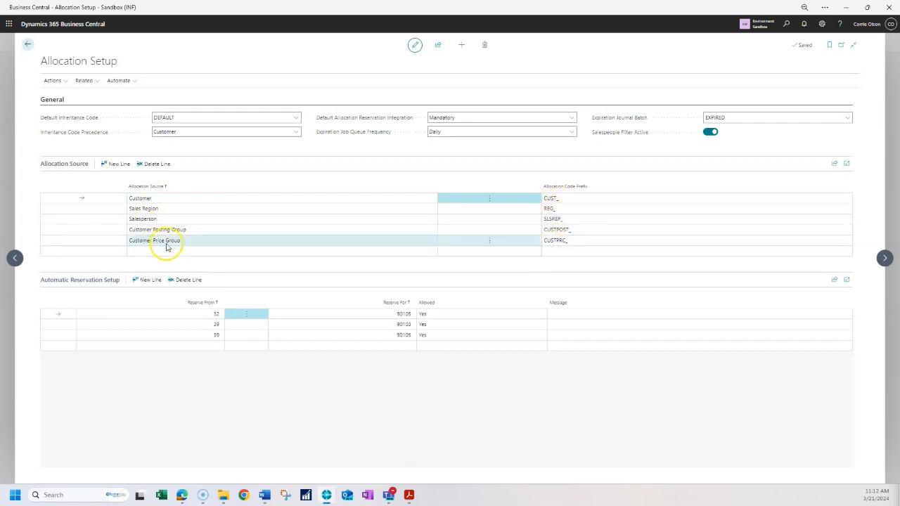
click(155, 232)
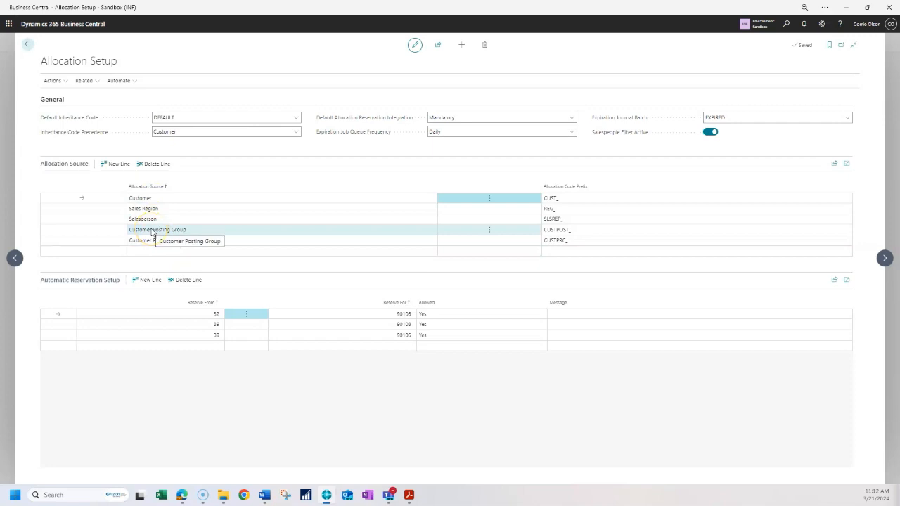
click(145, 199)
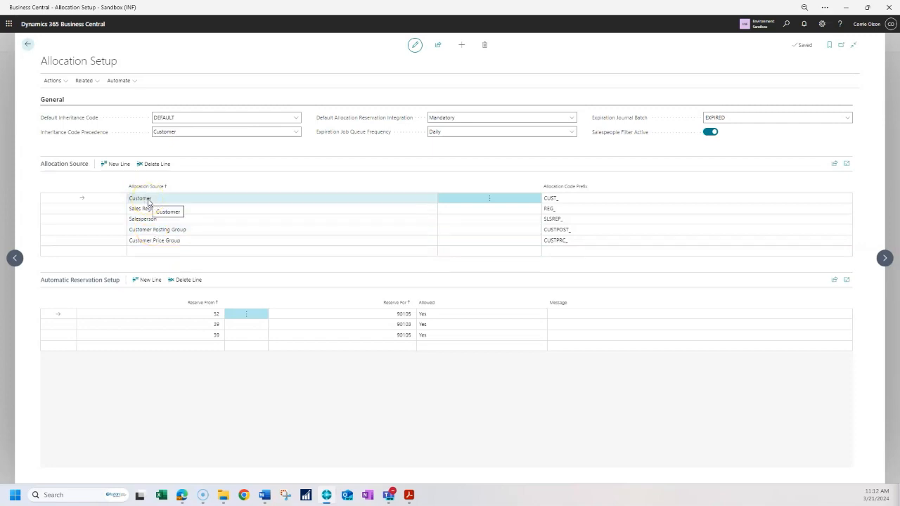
click(156, 209)
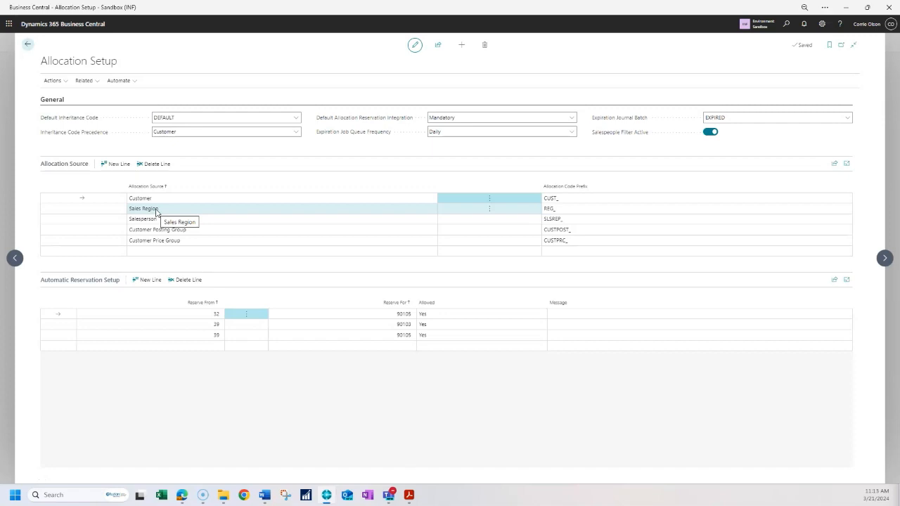
click(173, 219)
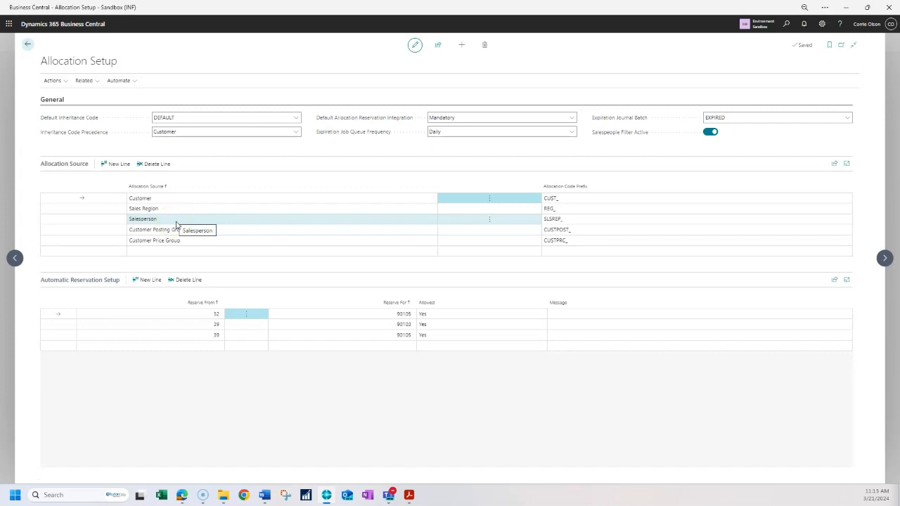
click(177, 229)
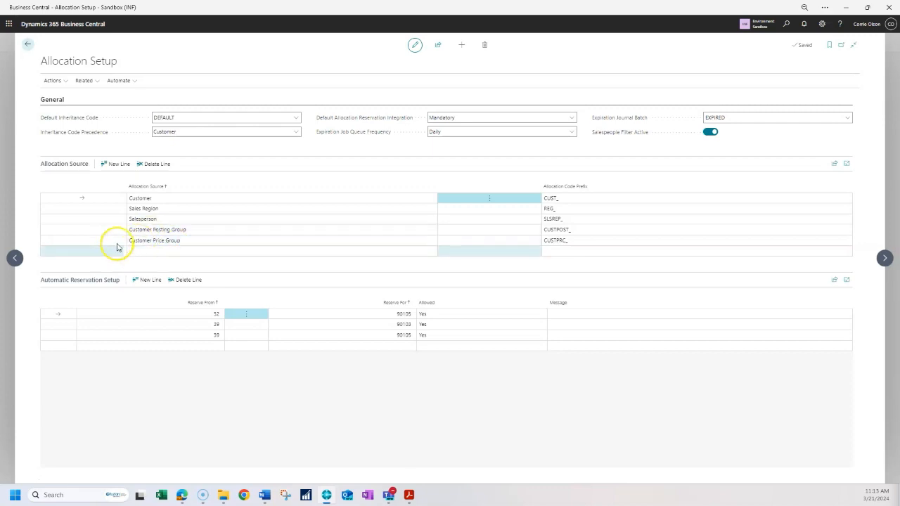
- Start a new allocation source line and view the list of available source options
click(169, 251)
click(168, 250)
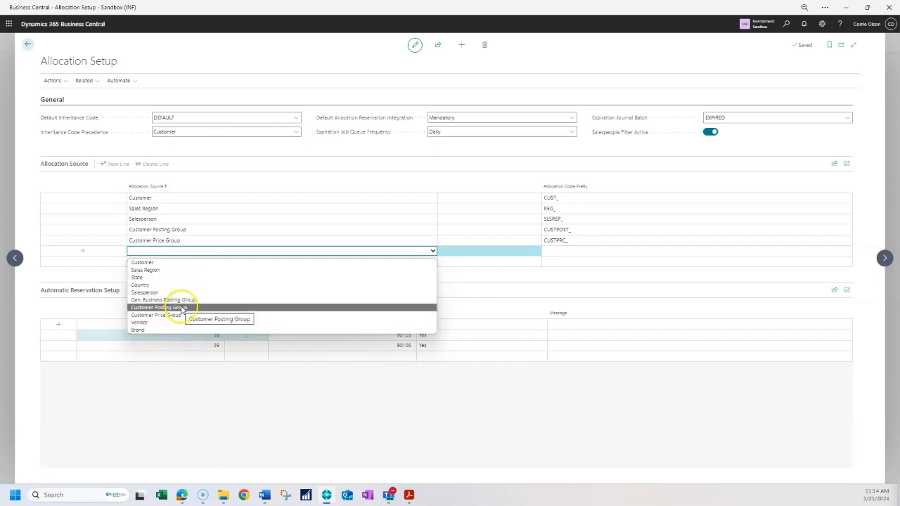
click(189, 252)
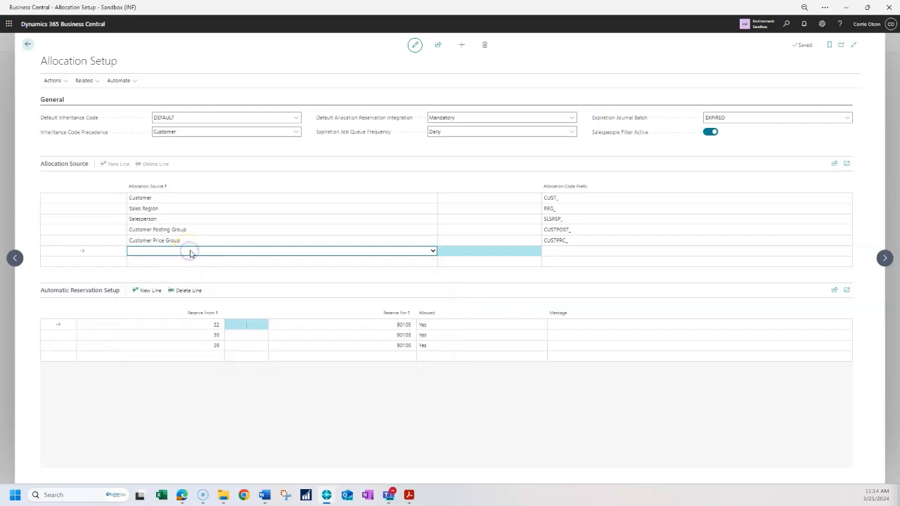
- Leave Allocation Setup and open the Item Allocation Setup list from Allocation Master Data Setup
click(27, 47)
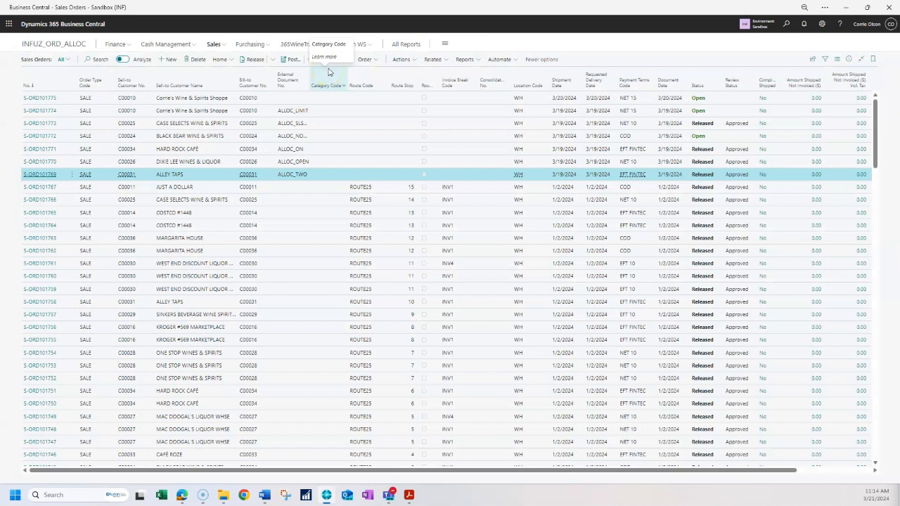
click(300, 45)
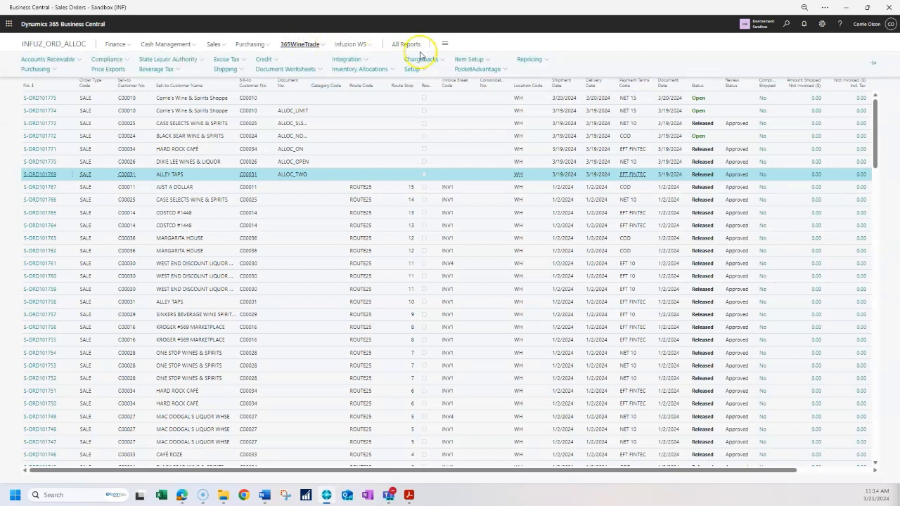
click(371, 70)
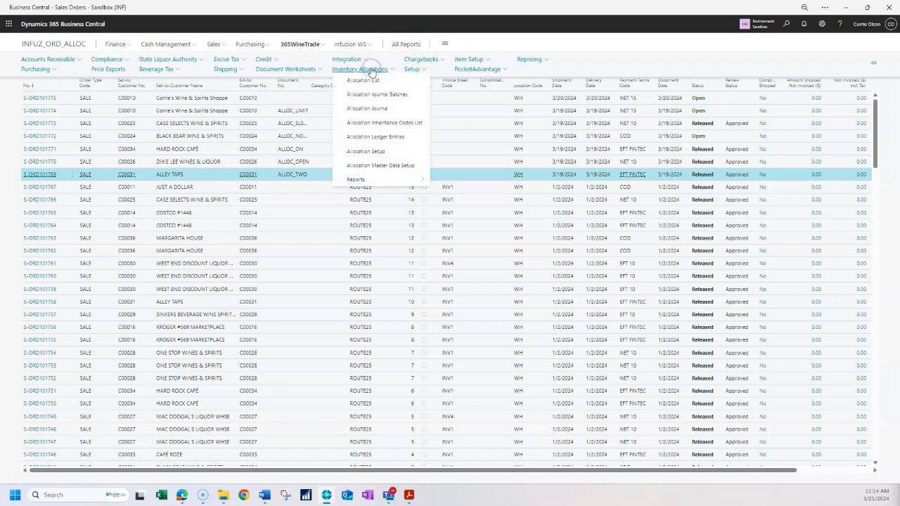
click(368, 167)
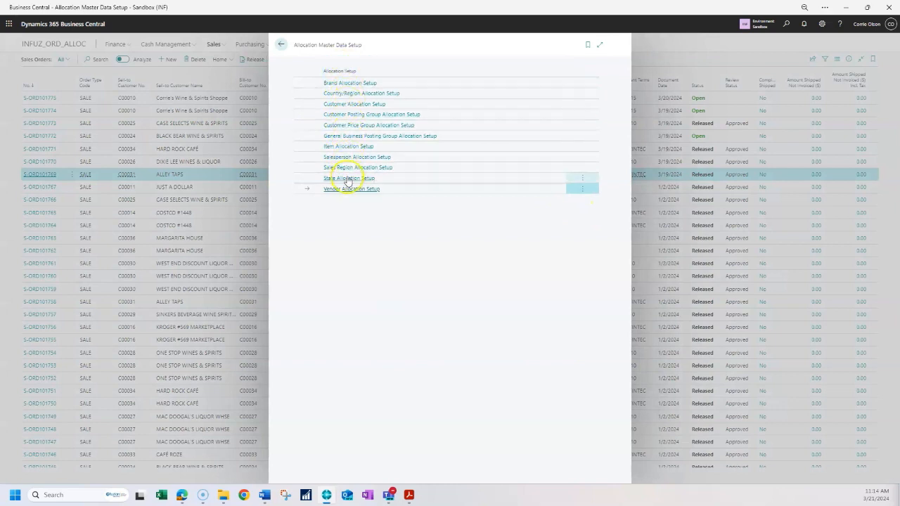
click(344, 205)
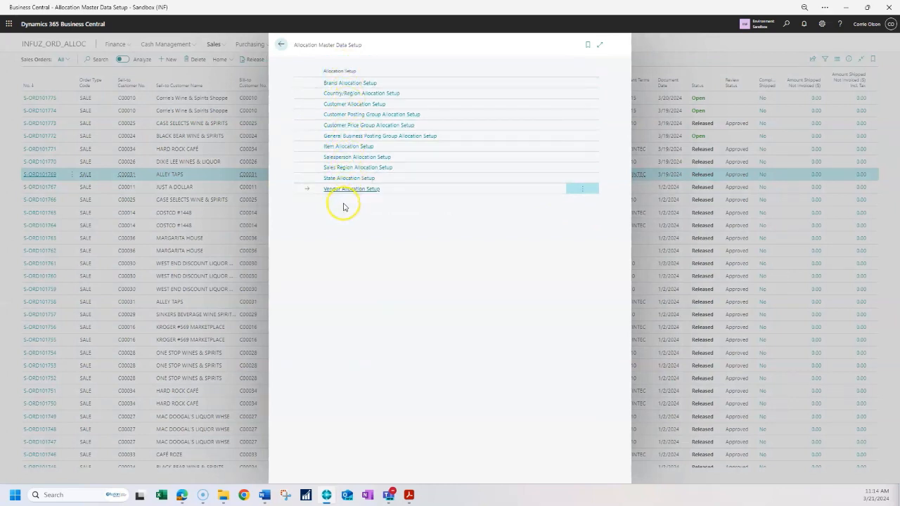
click(333, 148)
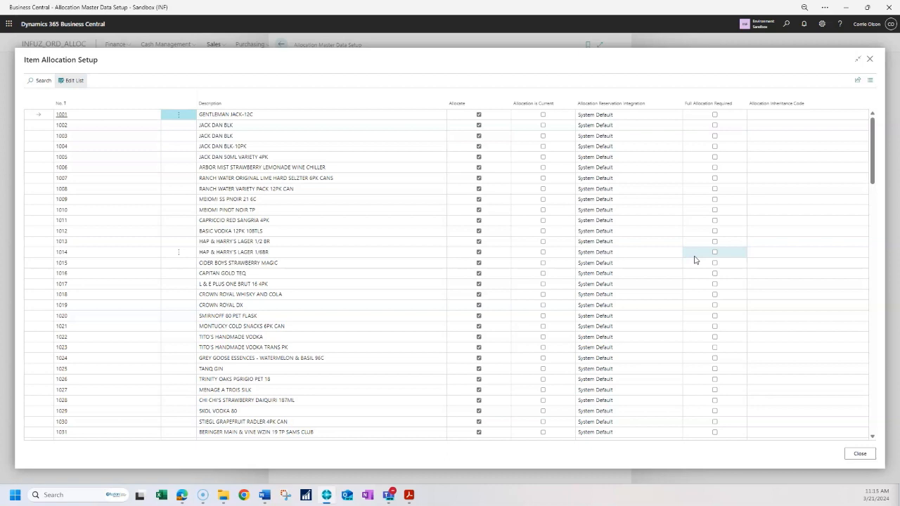
- Review the item allocation settings such as Allocate, Allocation Reservation Integration and Full Allocation Required, then close the list
click(665, 254)
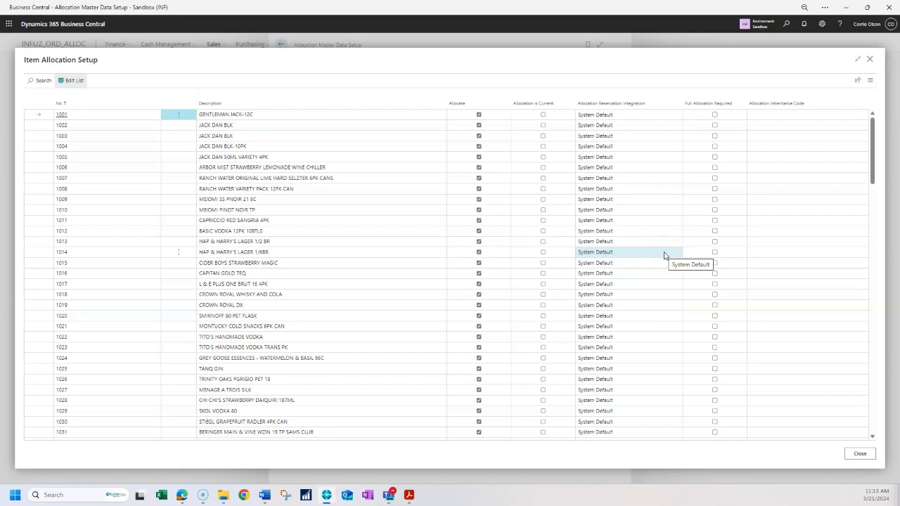
click(658, 262)
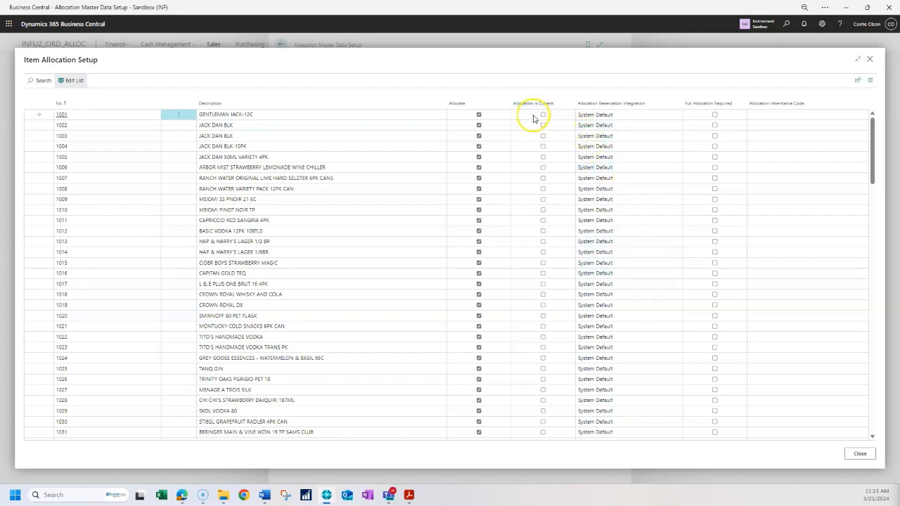
click(575, 211)
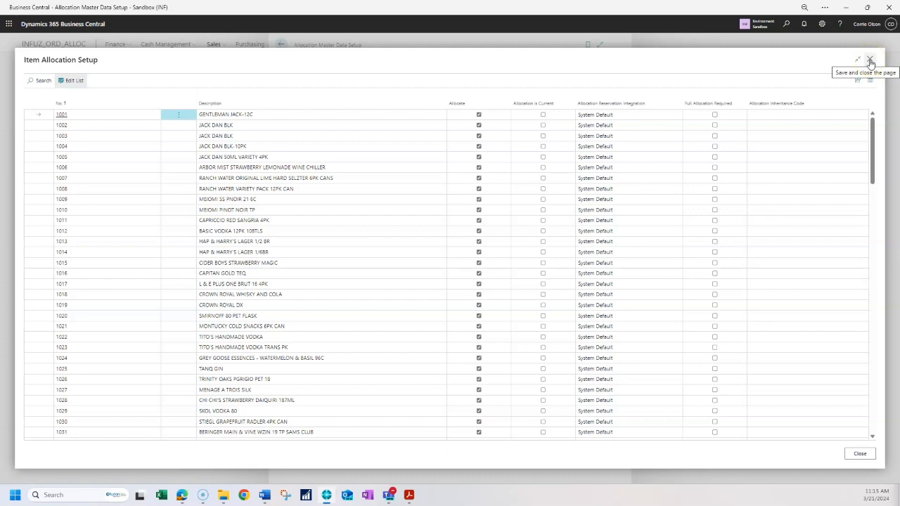
click(870, 62)
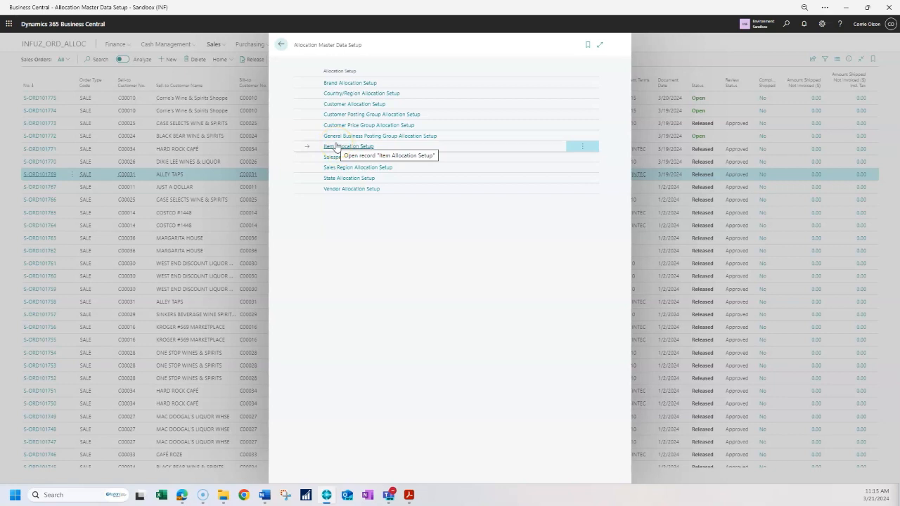
- Open Customer Allocation Setup and examine each customer's Allocate flag, allocation code and inheritance code before closing it
click(340, 103)
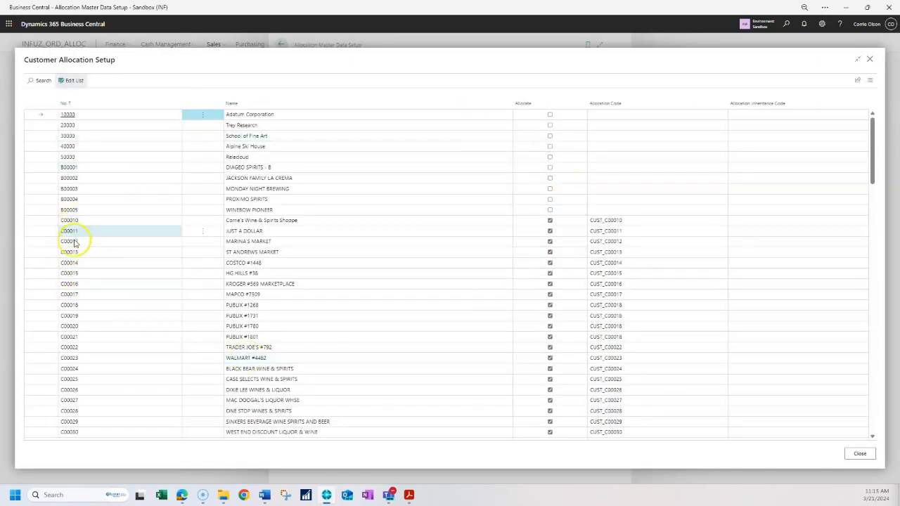
scroll(404, 225, down, 3)
scroll(405, 226, up, 1)
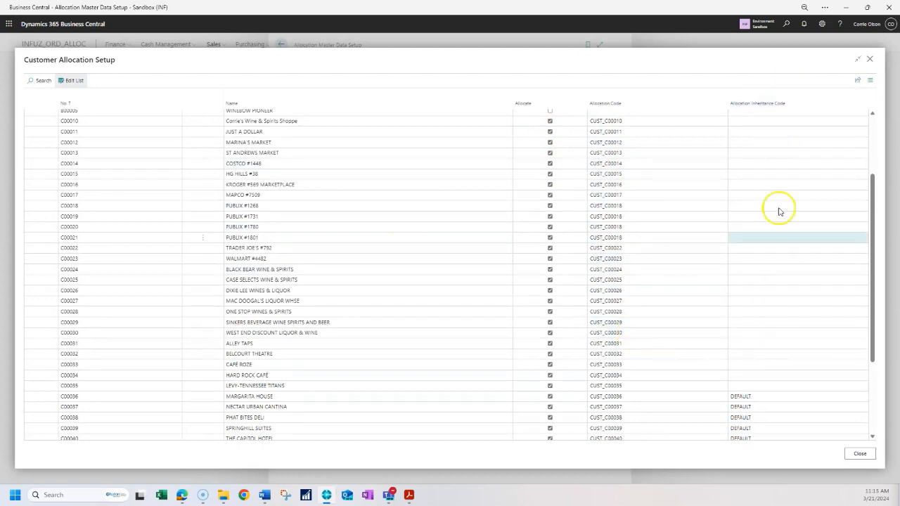
scroll(752, 328, up, 1)
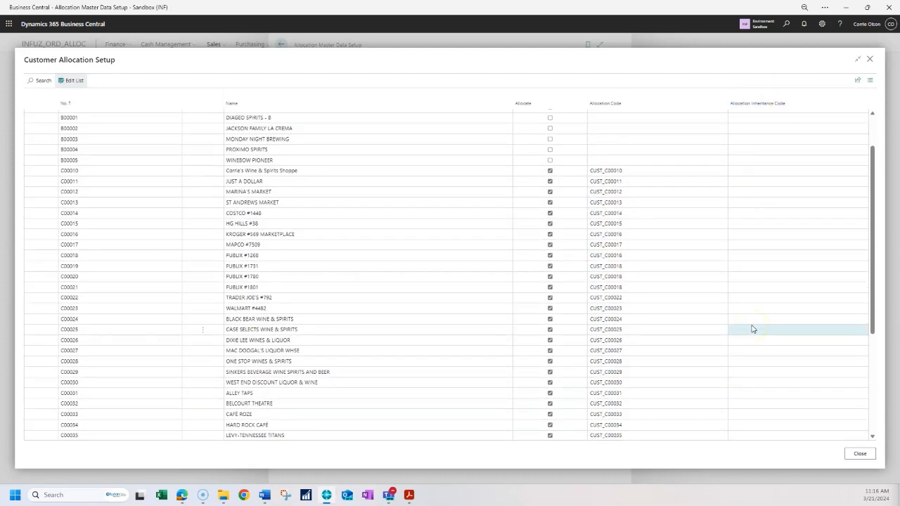
scroll(752, 329, down, 2)
scroll(752, 328, up, 2)
click(88, 256)
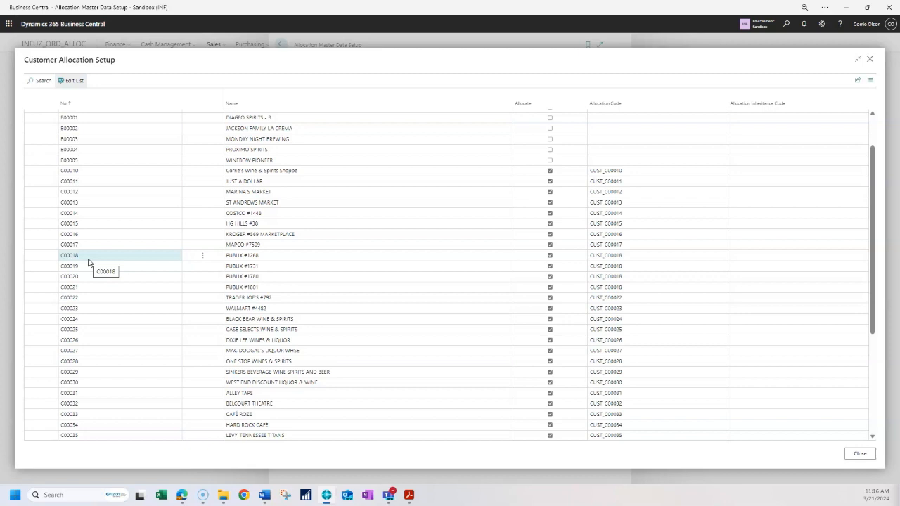
click(86, 265)
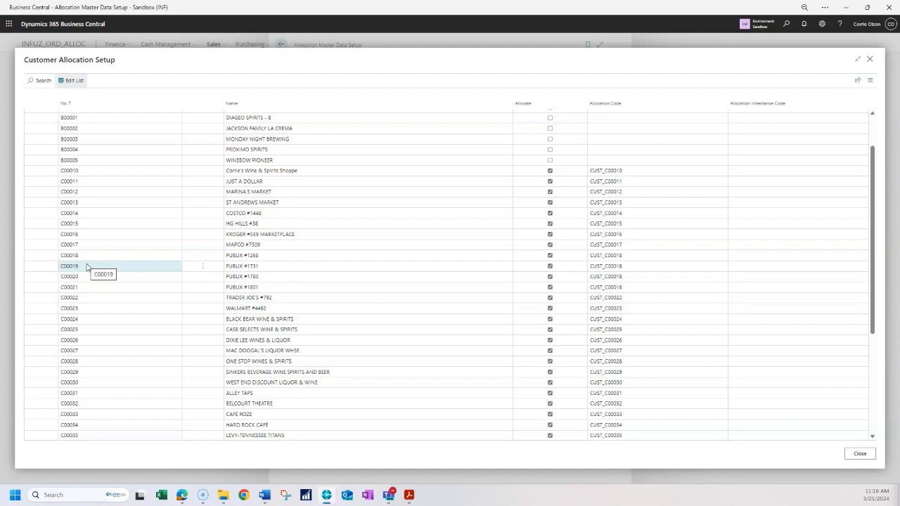
click(81, 254)
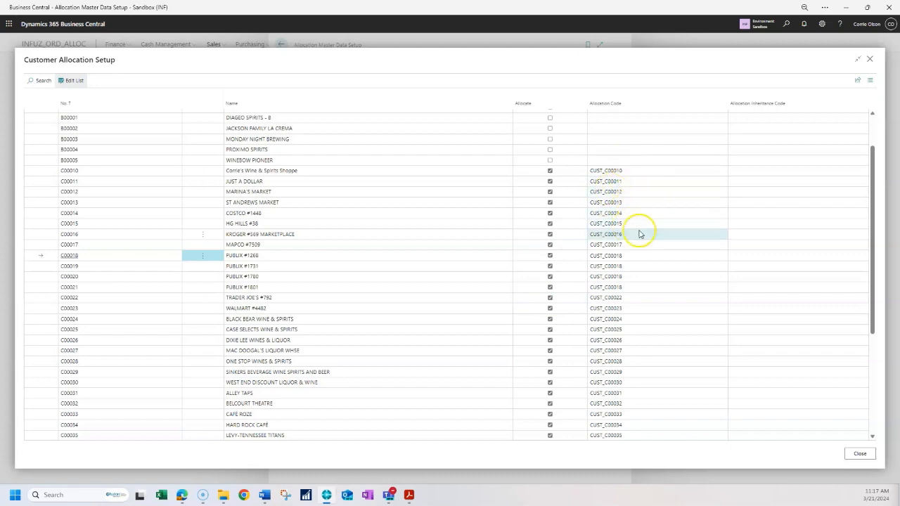
scroll(647, 371, down, 1)
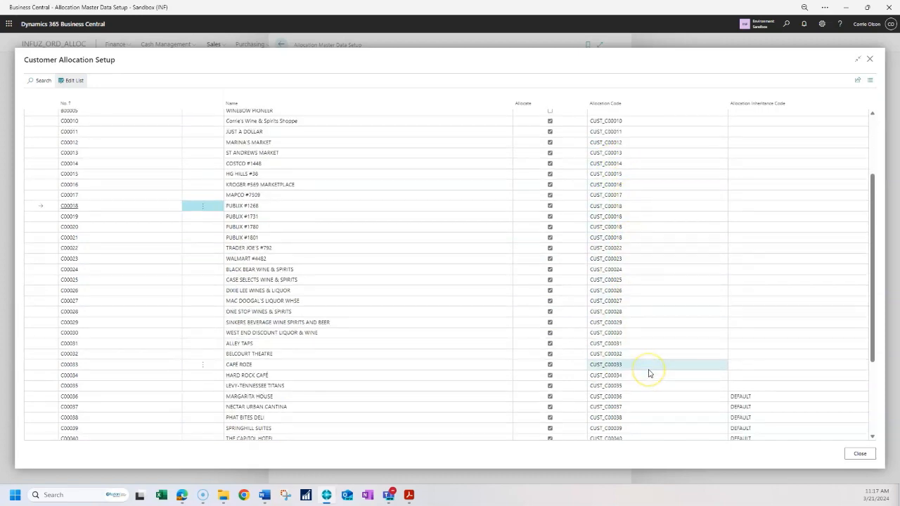
scroll(648, 372, up, 1)
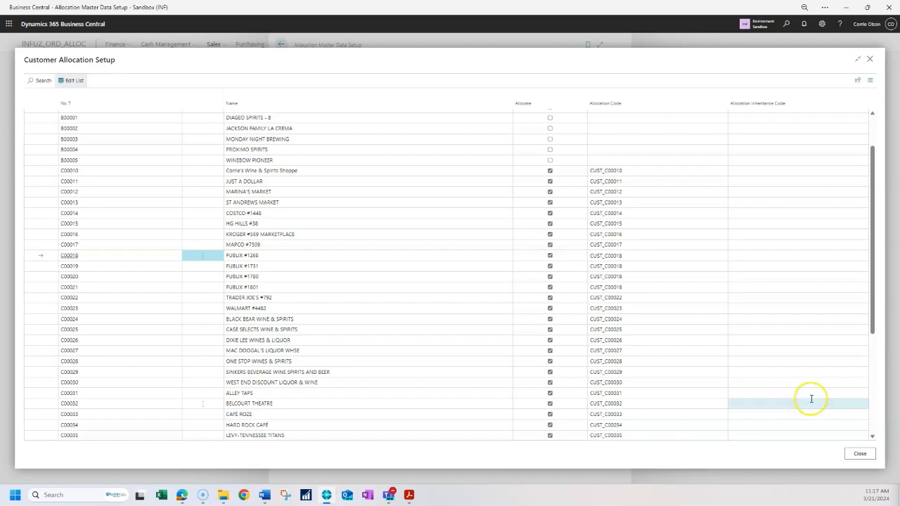
click(857, 458)
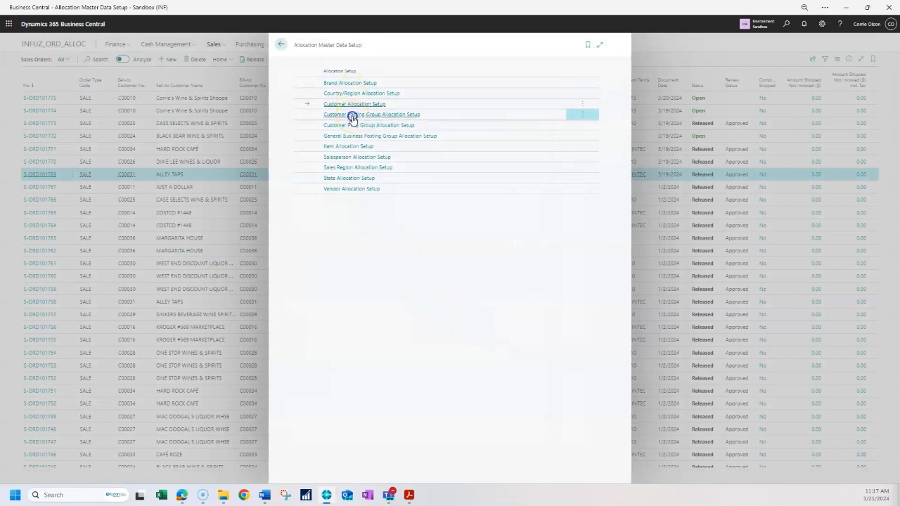
- Review the Customer Posting Group and Salesperson allocation setups, then close Allocation Master Data Setup
click(354, 115)
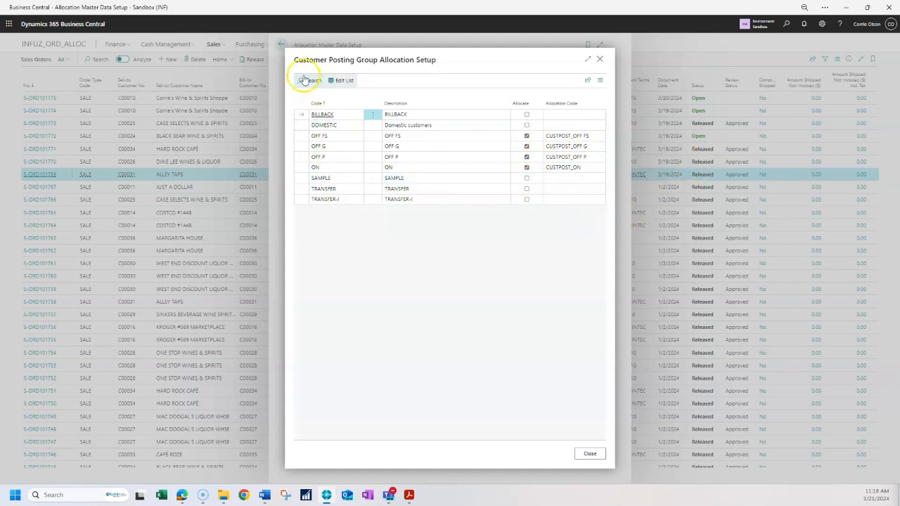
click(599, 58)
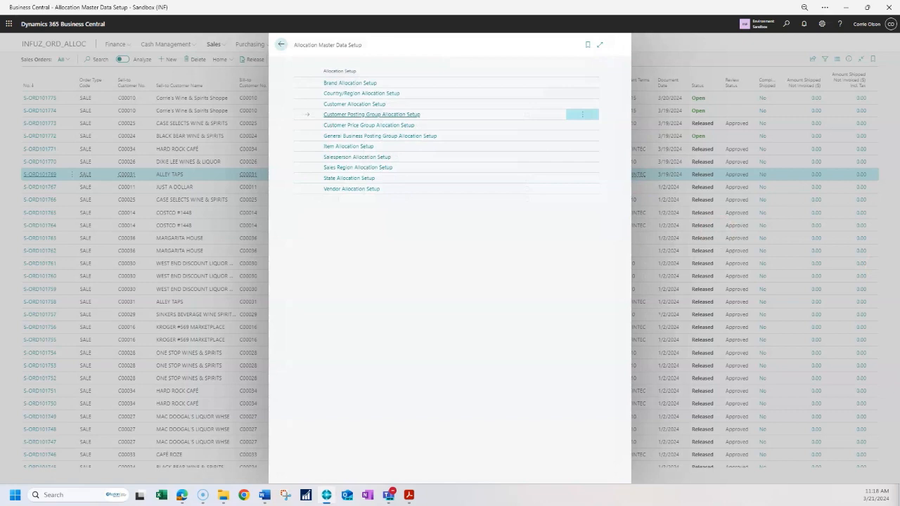
click(379, 157)
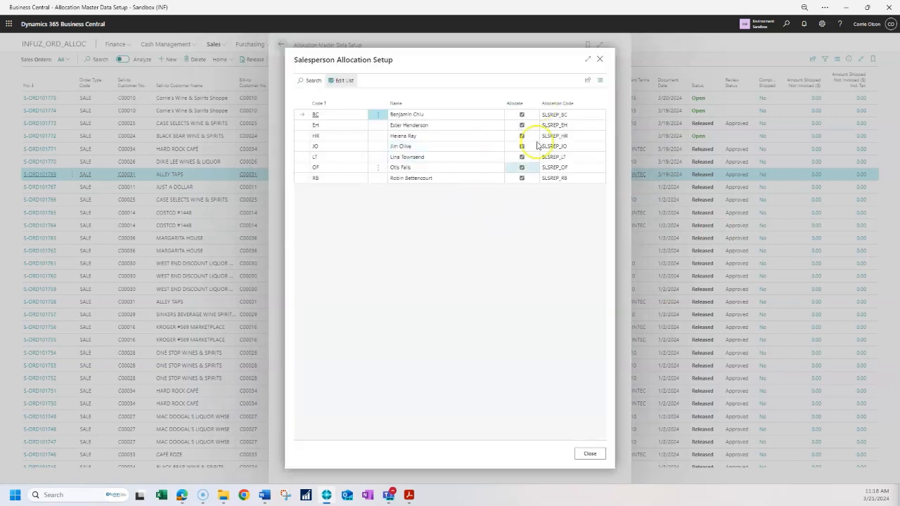
click(601, 62)
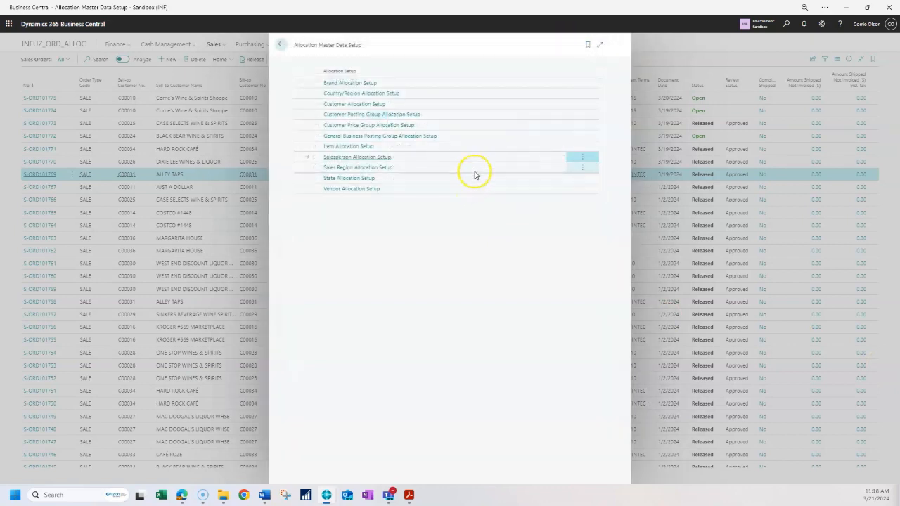
click(281, 44)
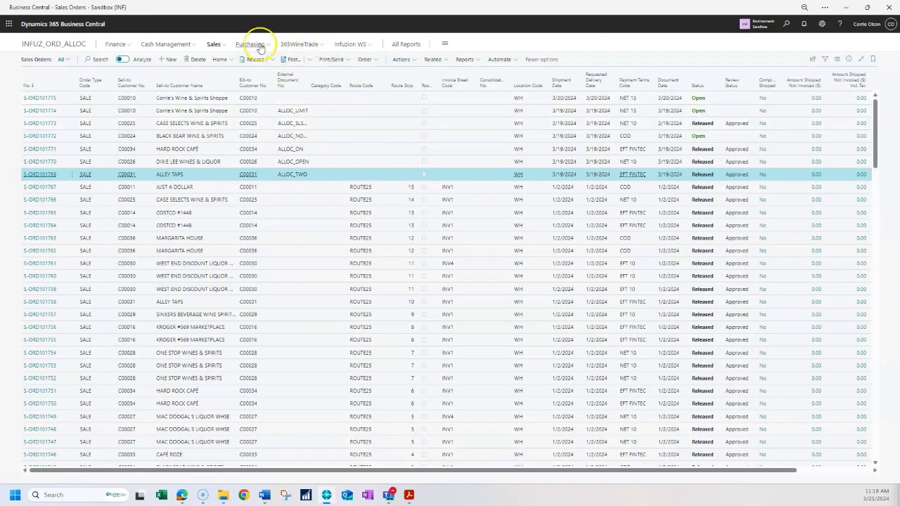
- Open the Allocation List from Inventory Allocations and scroll through the allocation codes and their quantities
click(289, 46)
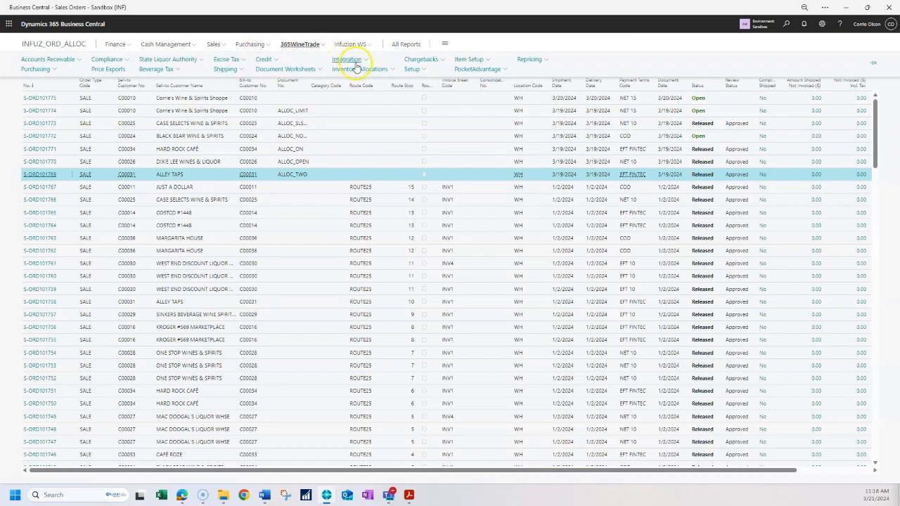
click(357, 71)
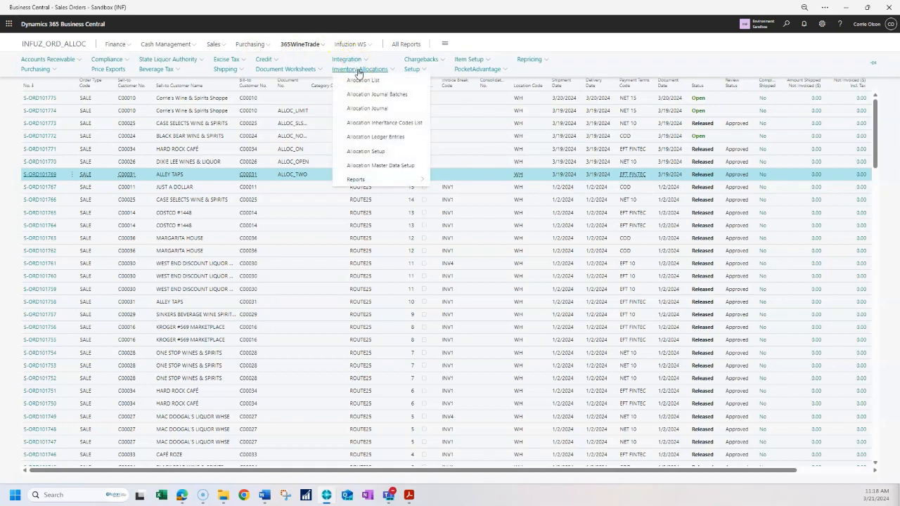
click(626, 256)
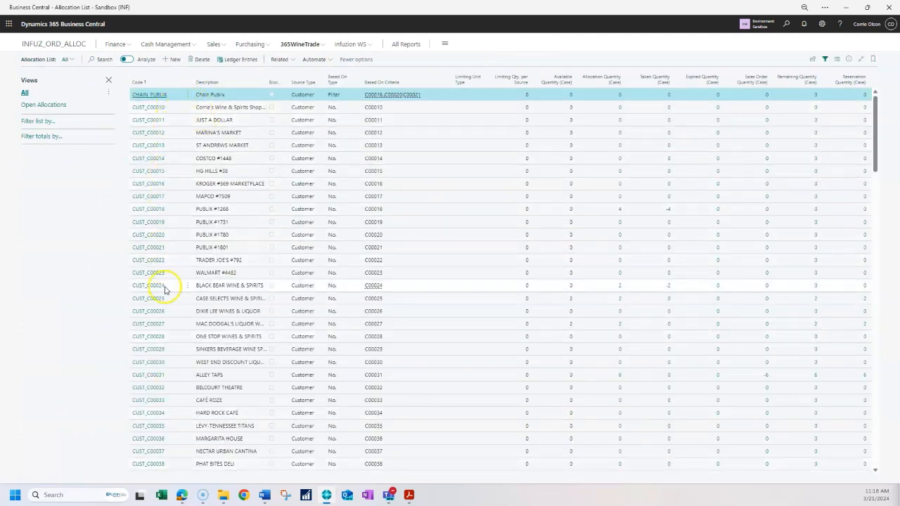
scroll(173, 429, down, 5)
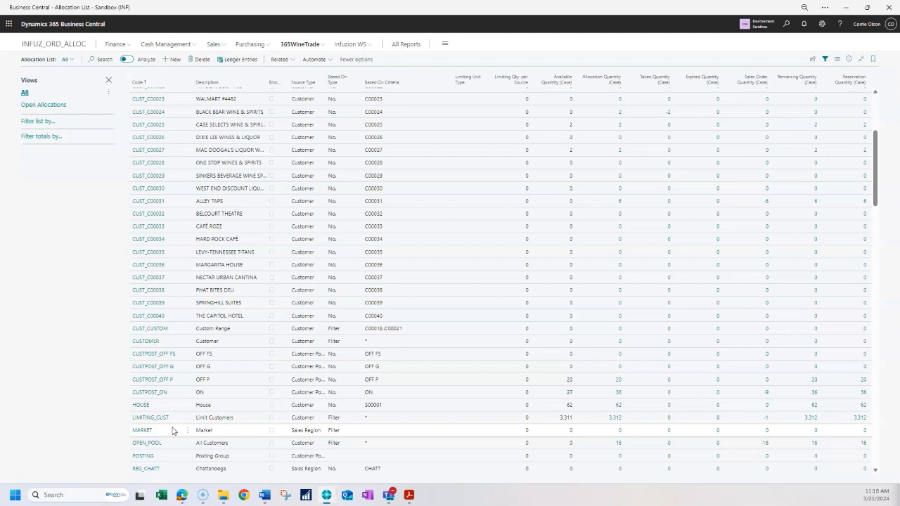
scroll(173, 430, down, 4)
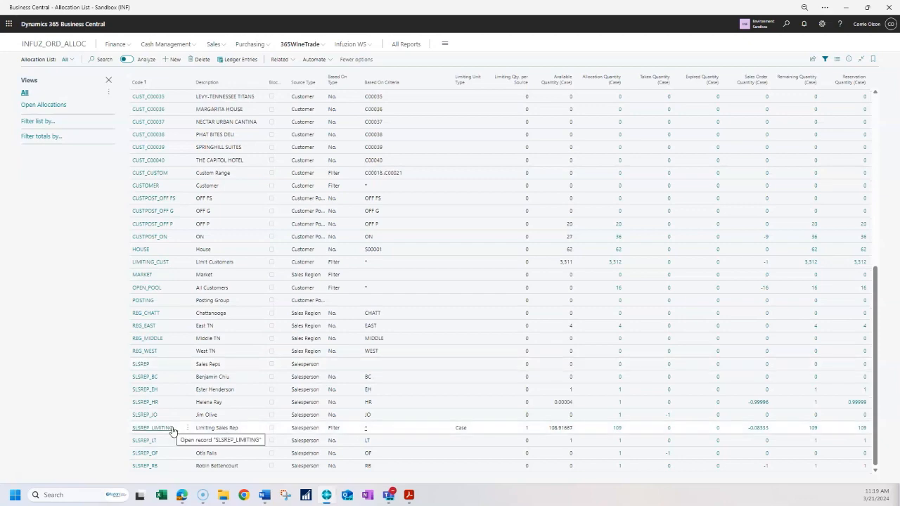
scroll(173, 430, up, 9)
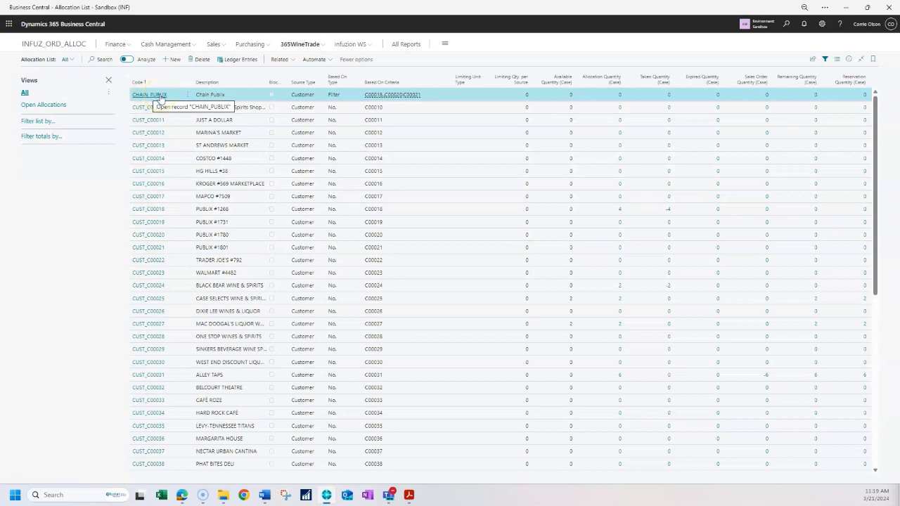
- Open the CHAIN_PUBLIX allocation card in edit mode and inspect its Based On Criteria and Applies-to fields
click(159, 95)
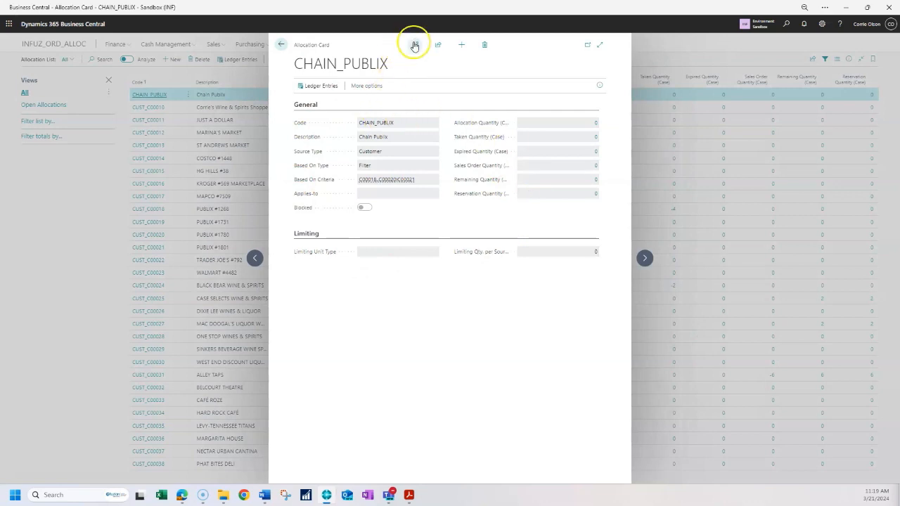
click(415, 44)
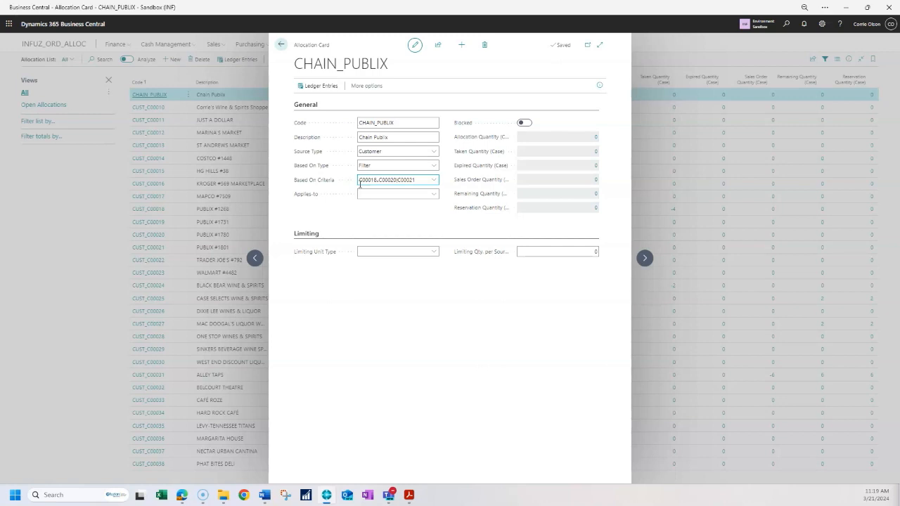
click(367, 201)
click(361, 183)
click(404, 195)
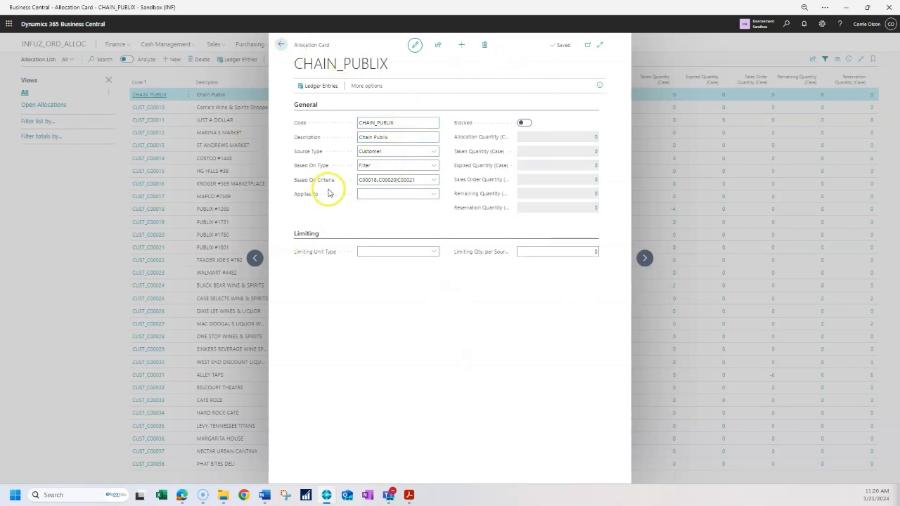
- Return to the Allocation List and scroll down through the sales region and salesperson allocations
click(280, 45)
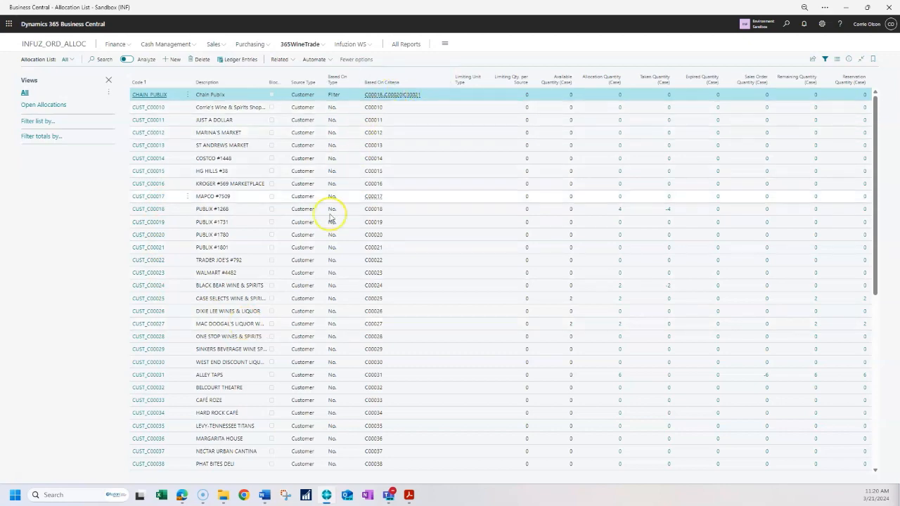
scroll(322, 296, down, 5)
scroll(323, 301, down, 1)
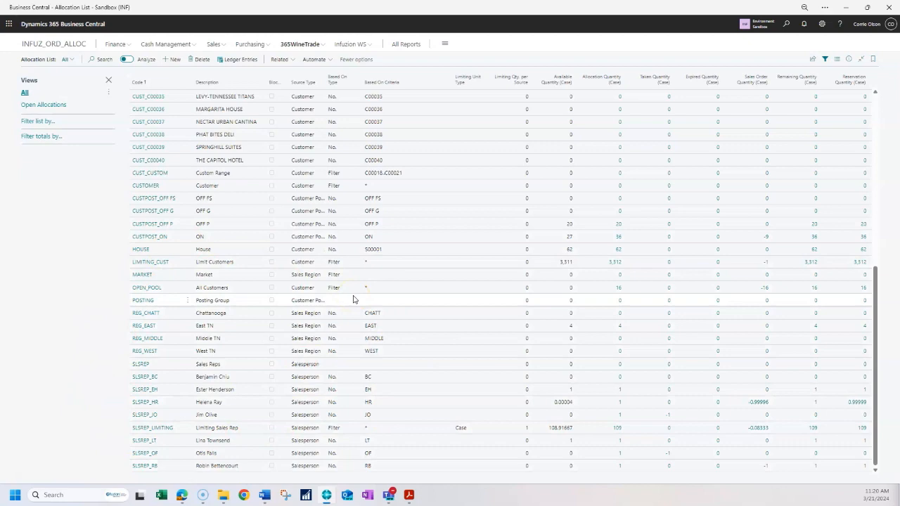
- Switch the Allocation List to the Open Allocations view
scroll(354, 299, up, 3)
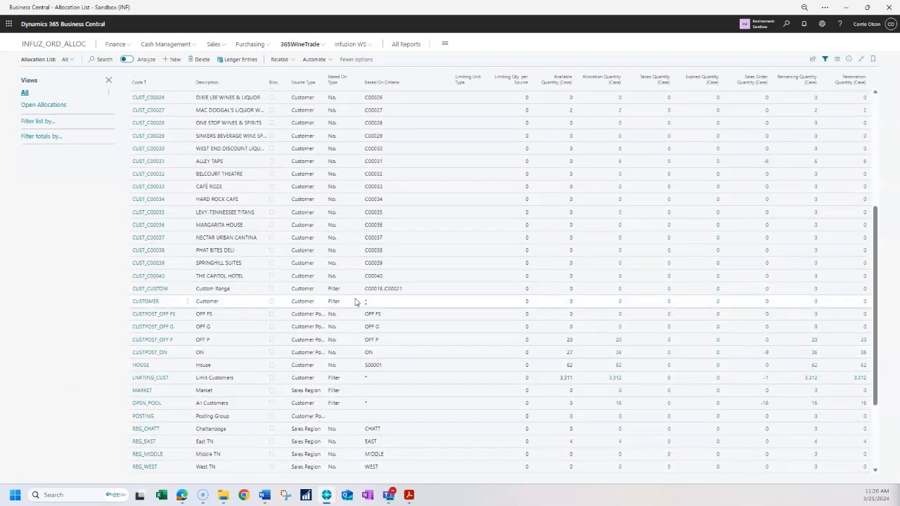
scroll(355, 302, up, 5)
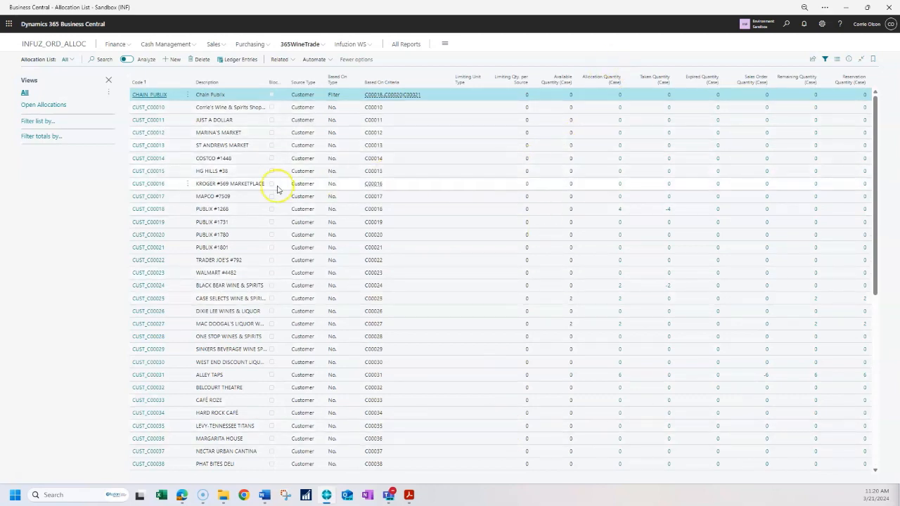
click(40, 106)
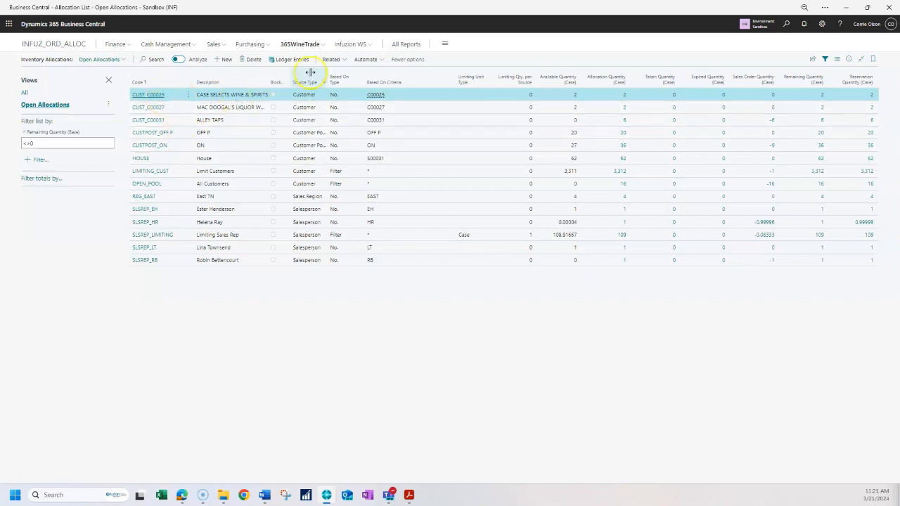
- Open the allocation subtotals for CUST_C00025, scroll across the columns, and close them
click(333, 61)
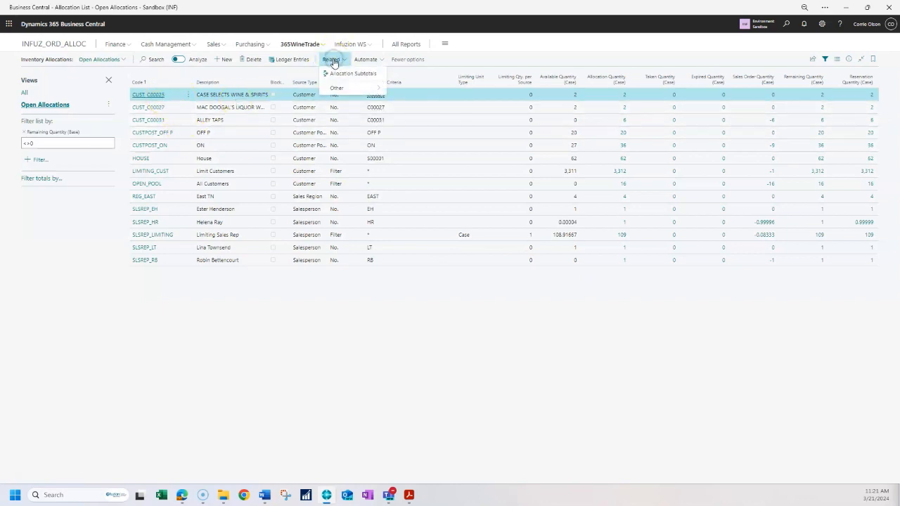
click(352, 73)
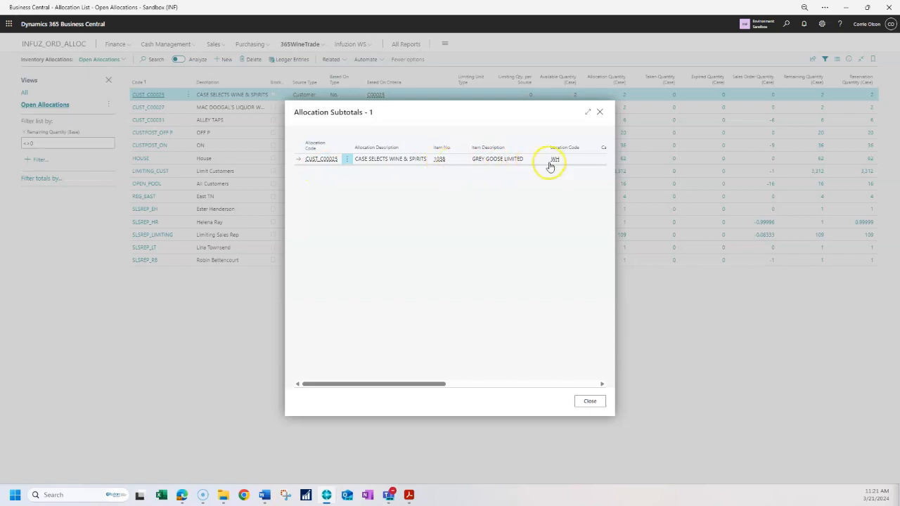
drag(420, 381, 441, 382)
click(599, 112)
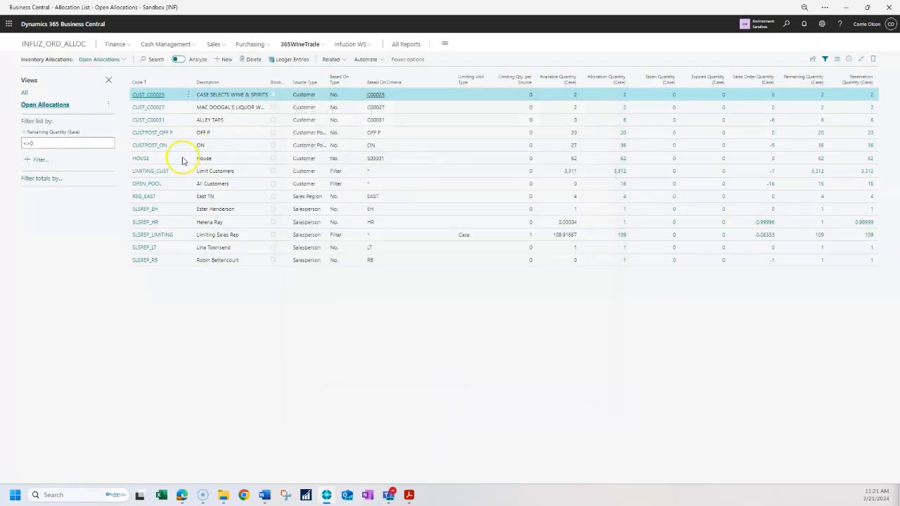
- Open the allocation subtotals for CUSTPOST_ON, scroll through its item quantity columns, and close them
click(177, 149)
click(330, 60)
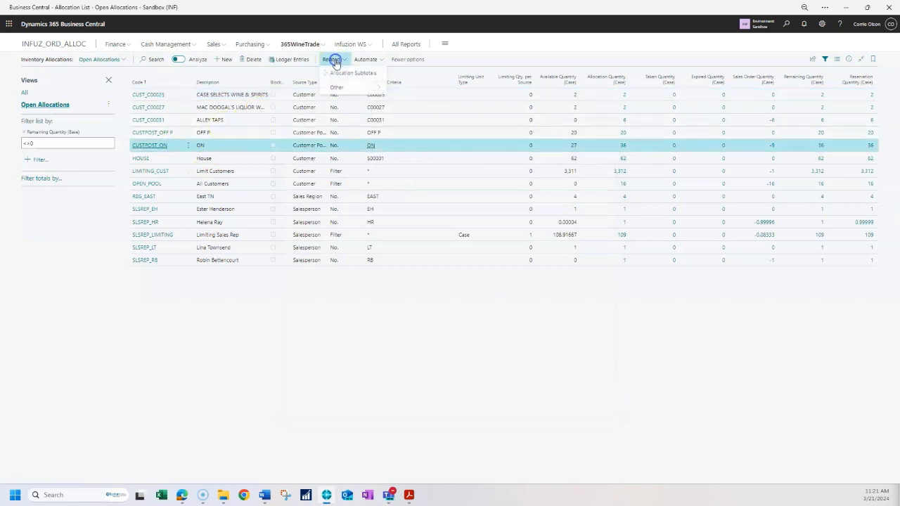
click(344, 74)
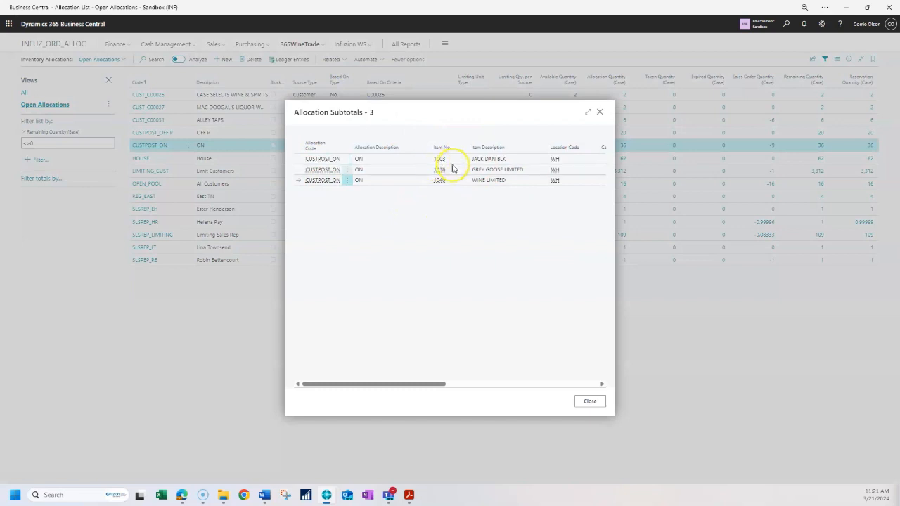
drag(410, 383, 502, 394)
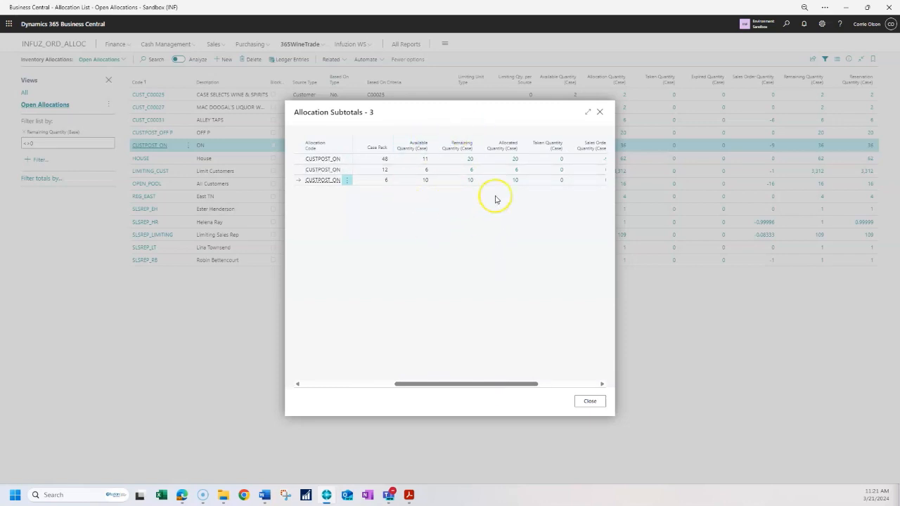
drag(488, 386, 565, 402)
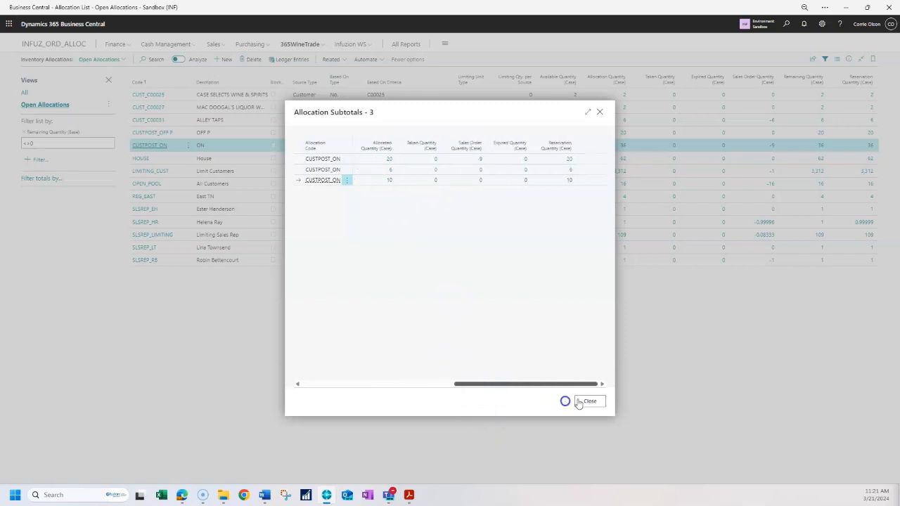
click(589, 402)
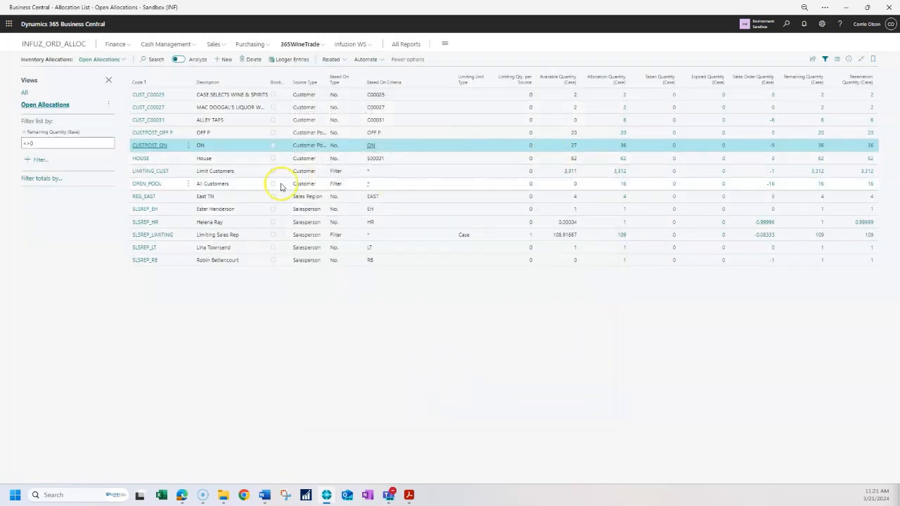
- Open the CUSTPOST_ON allocation card, view its ledger entries, and return to the list
click(149, 145)
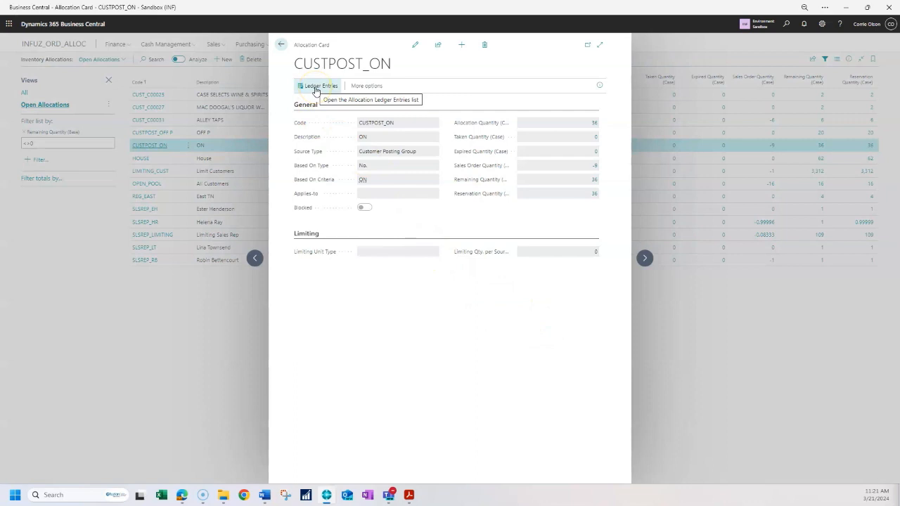
click(316, 88)
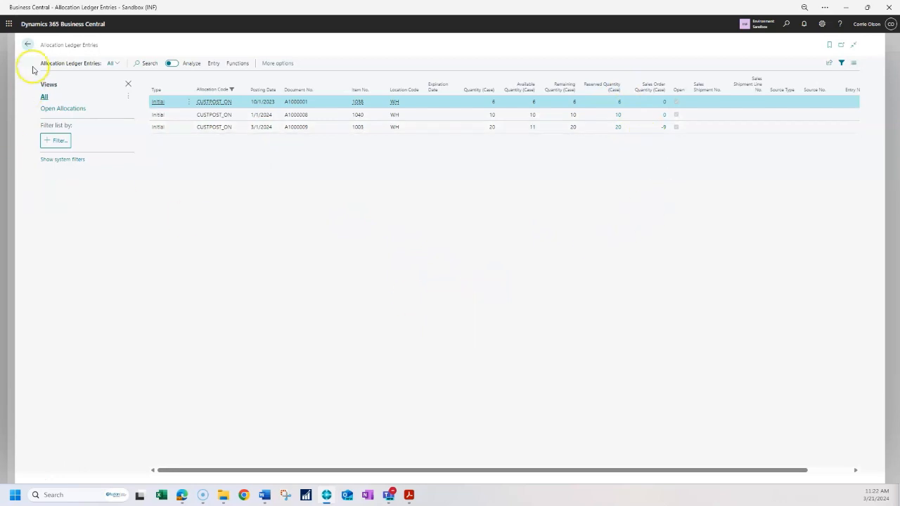
click(28, 45)
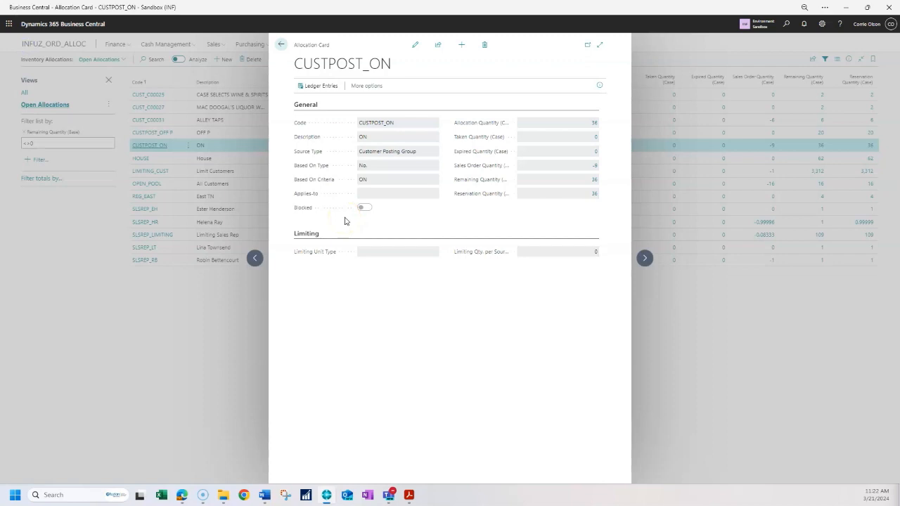
click(282, 44)
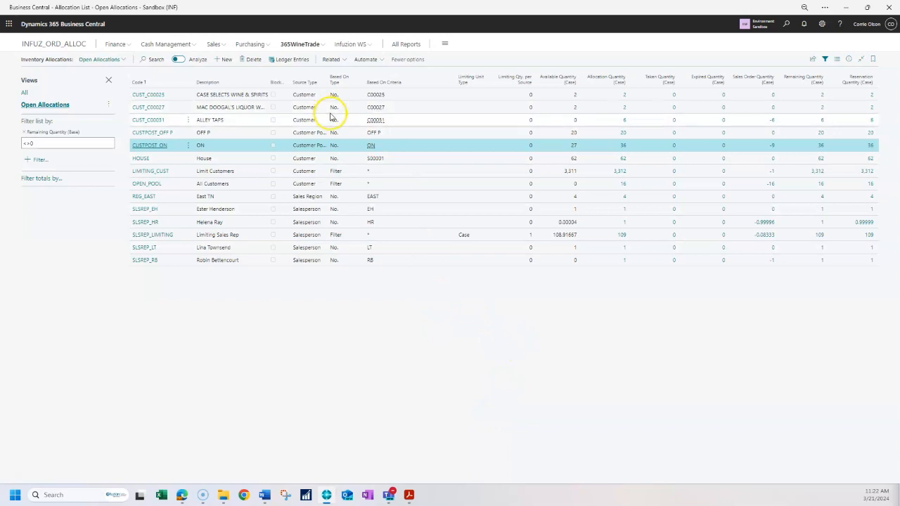
- Open the Allocation Journal and browse its journal batches without changing the USER1_TRX batch
click(303, 45)
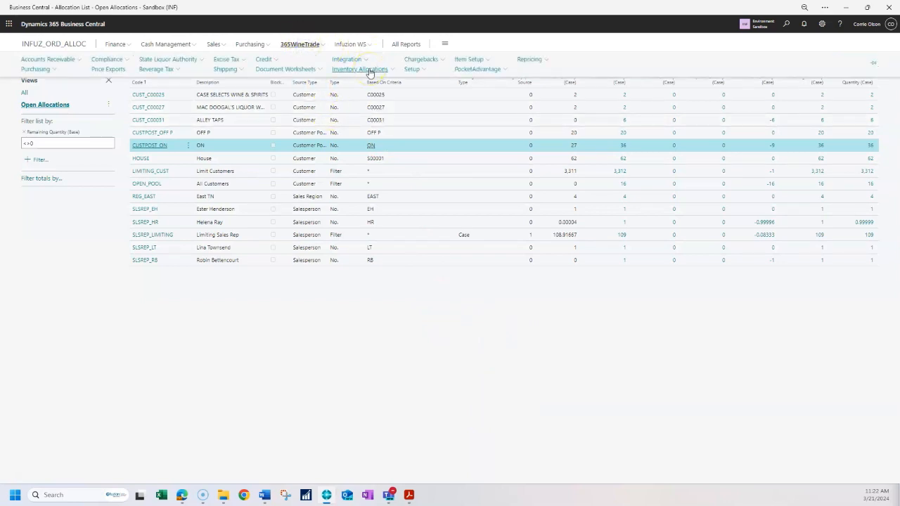
click(369, 71)
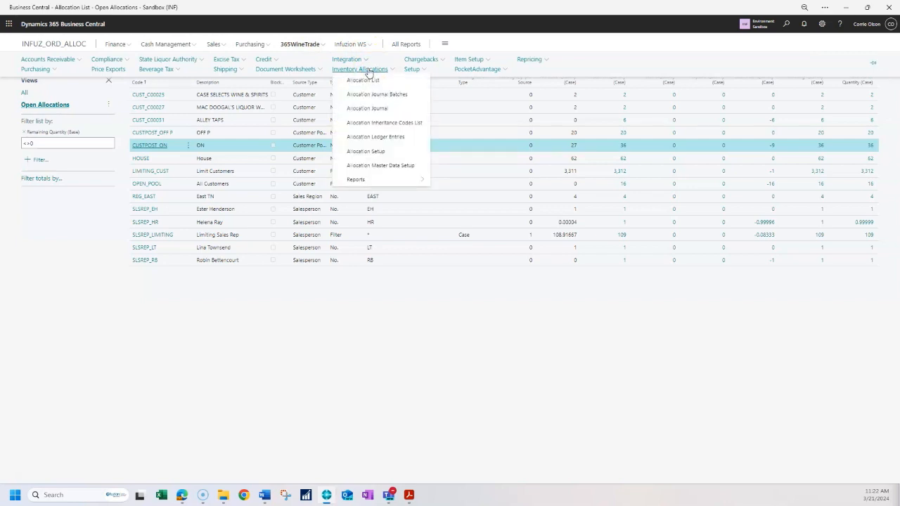
click(363, 111)
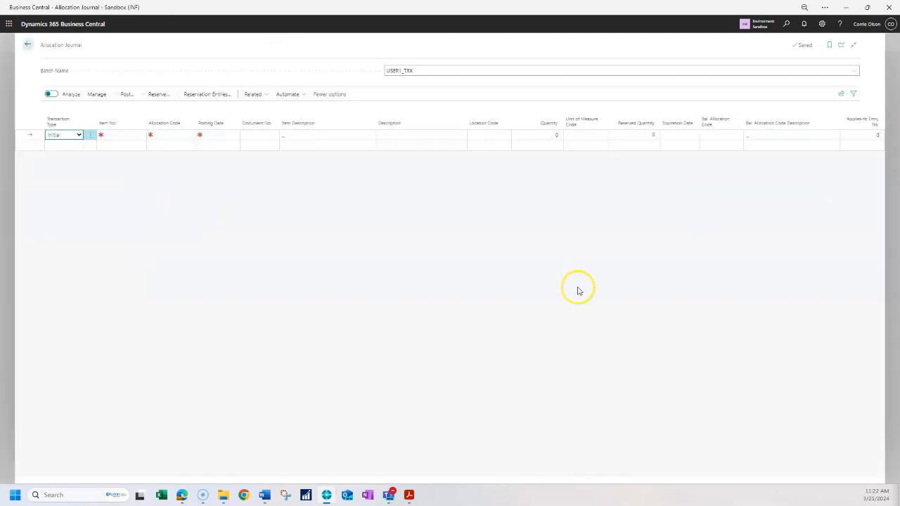
click(853, 70)
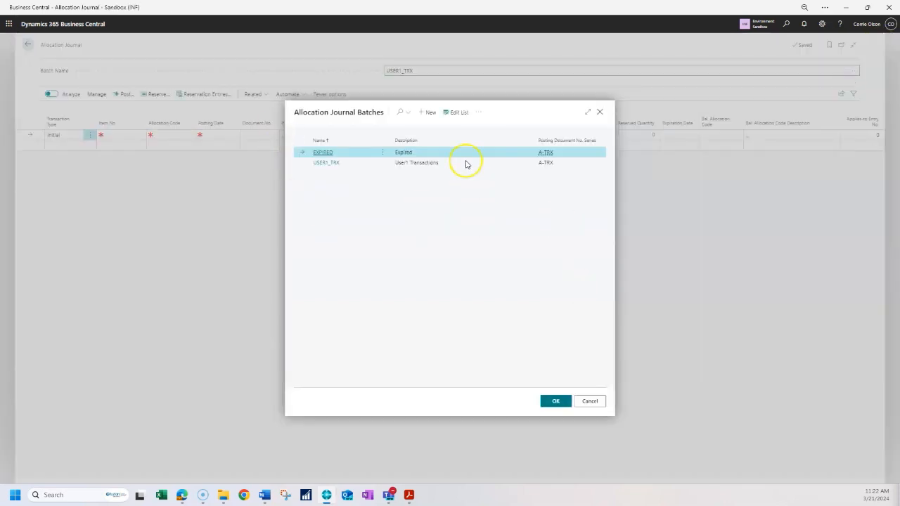
click(588, 402)
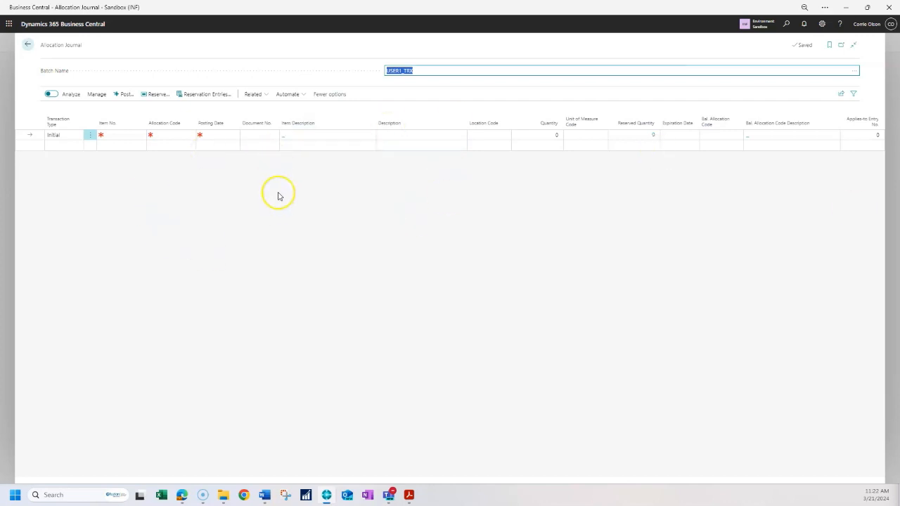
- Start an Initial transaction journal line for item 1009
click(59, 135)
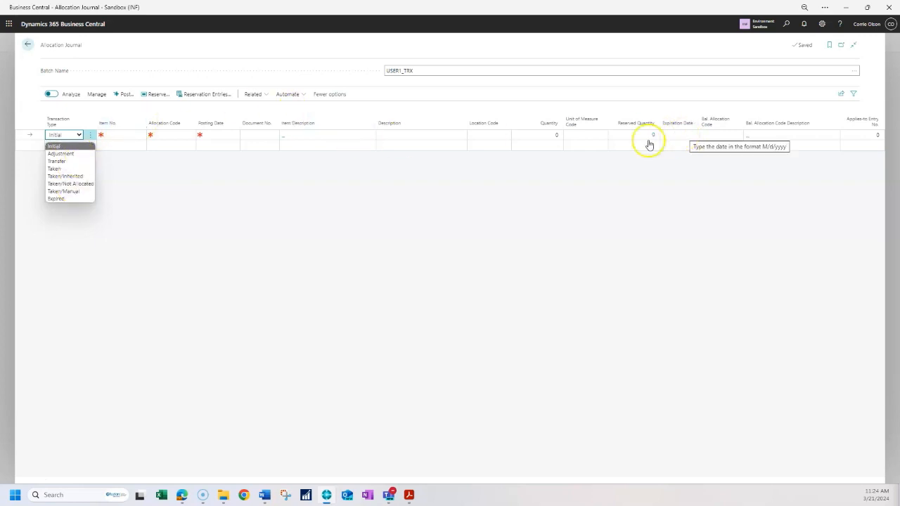
click(79, 147)
click(115, 135)
text(1009)
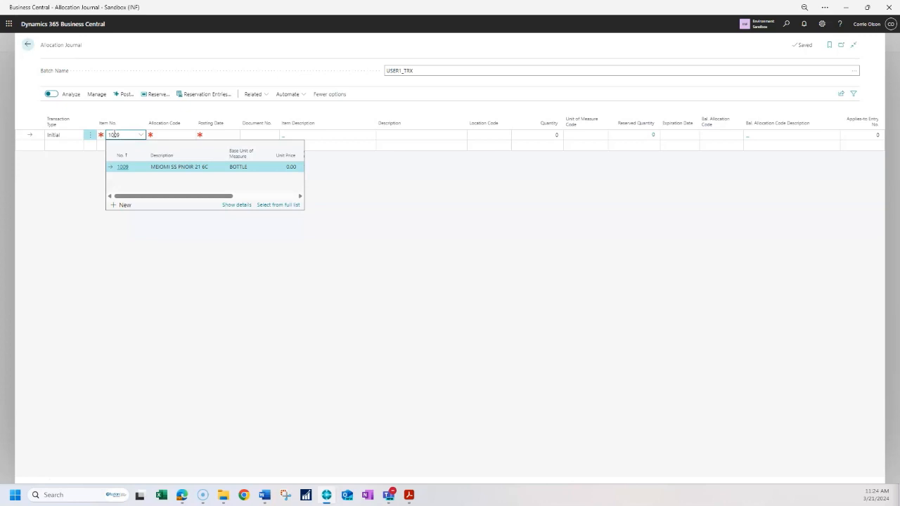
key(Tab)
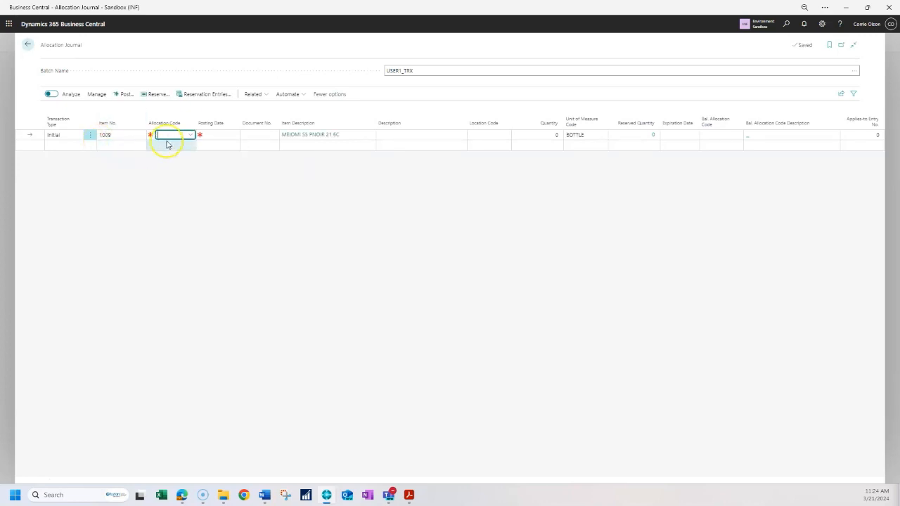
- Set the line's allocation code to CUSTPOST_ON
click(191, 135)
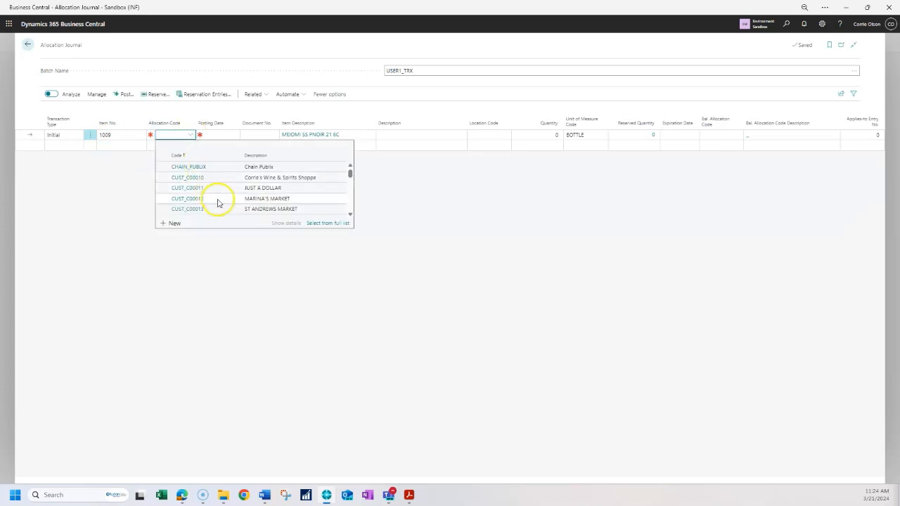
scroll(218, 202, down, 6)
scroll(217, 203, down, 4)
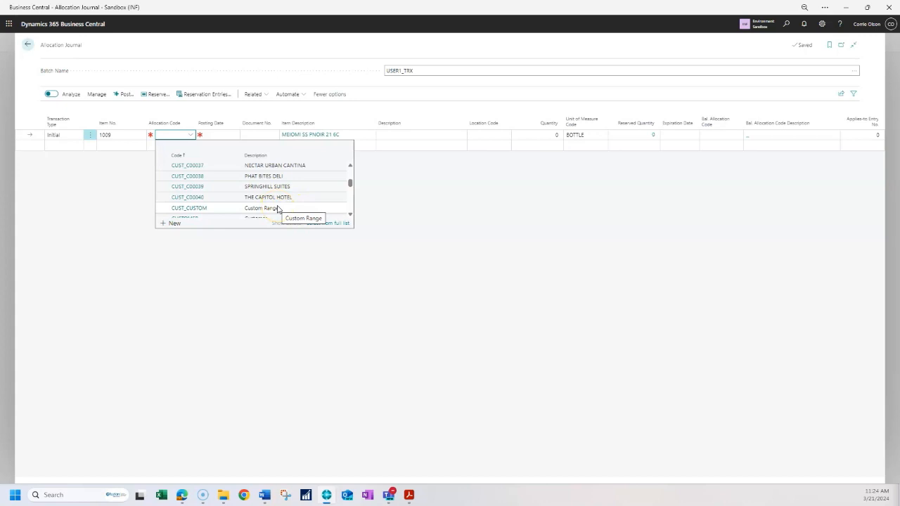
text(or)
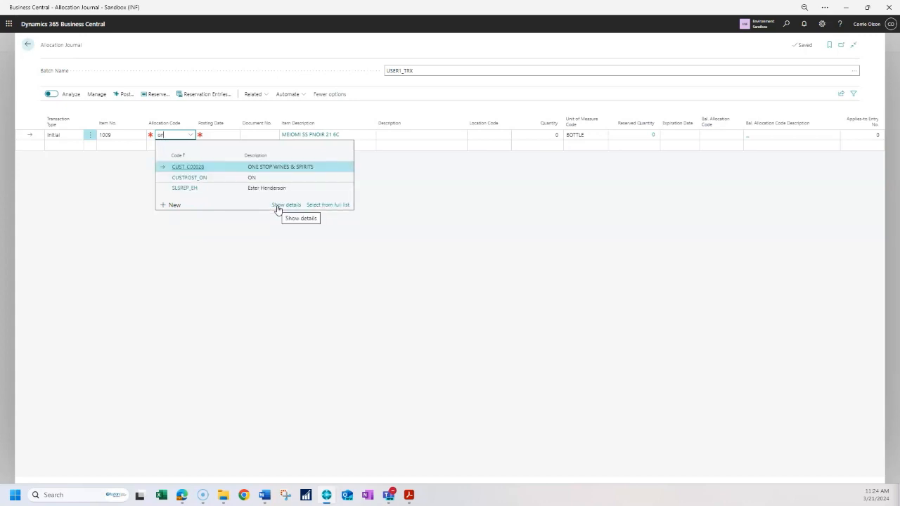
click(214, 179)
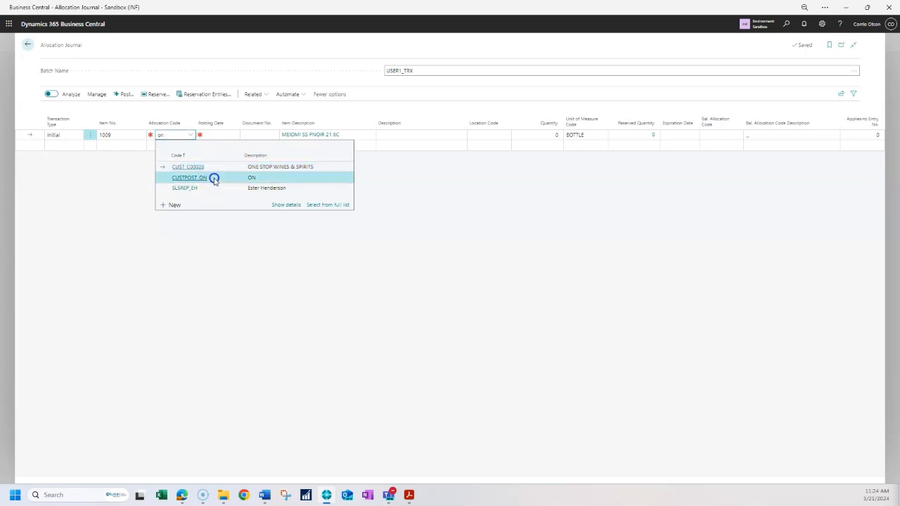
- Set the posting date to 3/21/2024
click(222, 135)
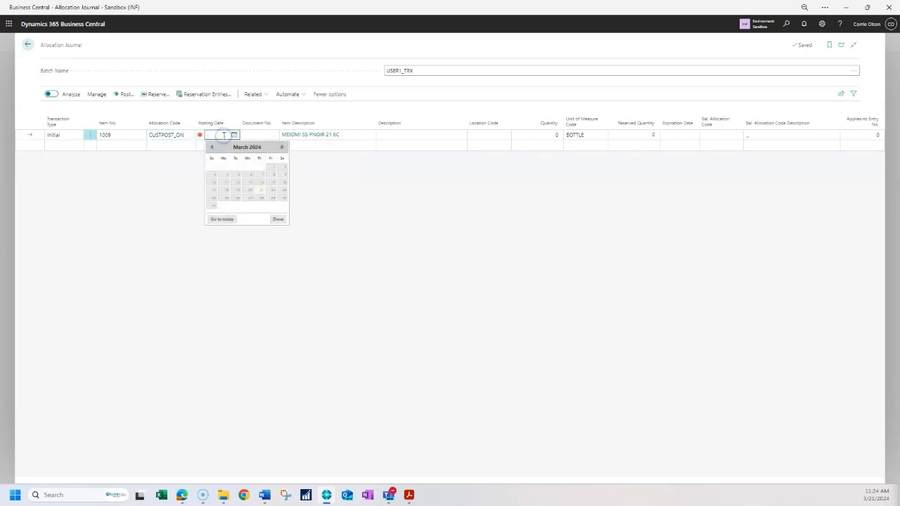
text(3/21)
key(Tab)
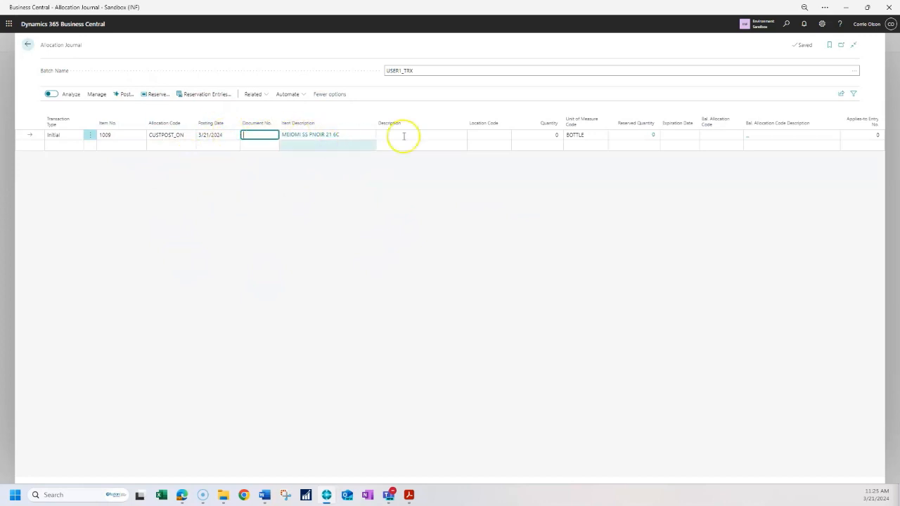
- Set the location code to WH
click(494, 134)
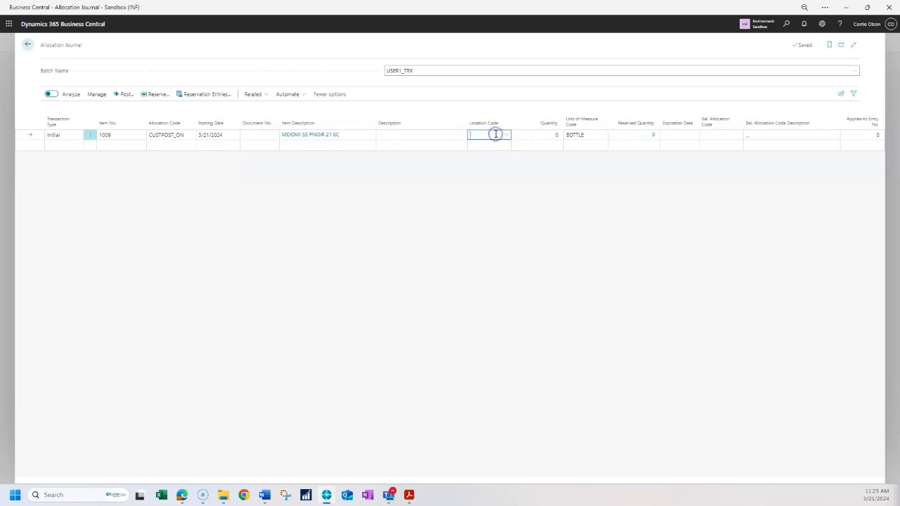
scroll(510, 190, down, 3)
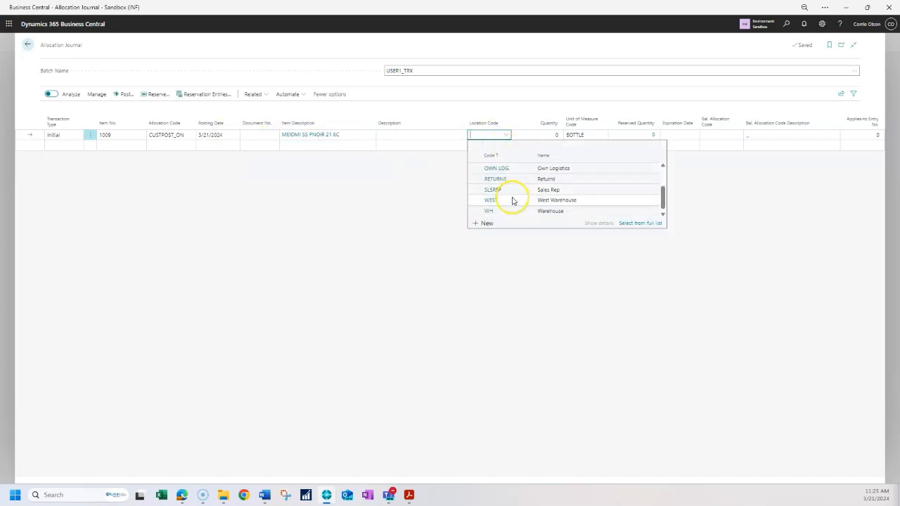
click(505, 213)
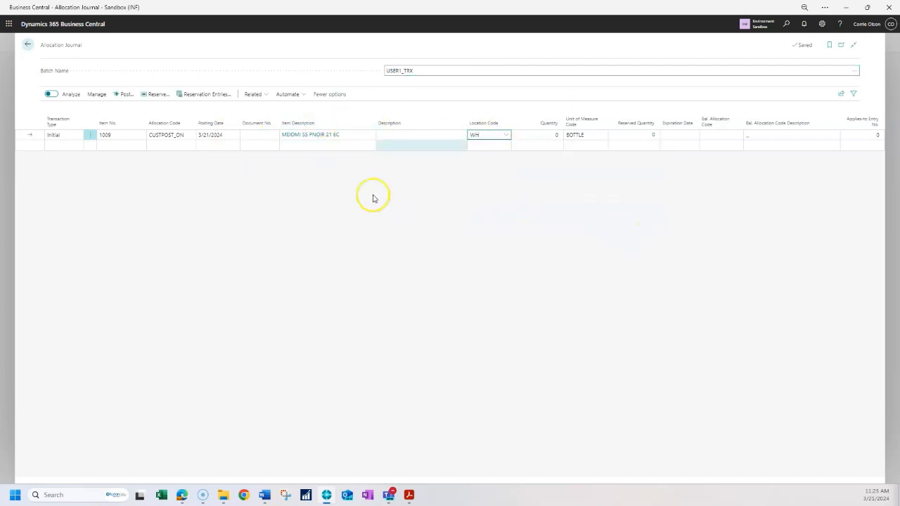
- Enter a quantity of 5 with CASE as the unit of measure
click(536, 136)
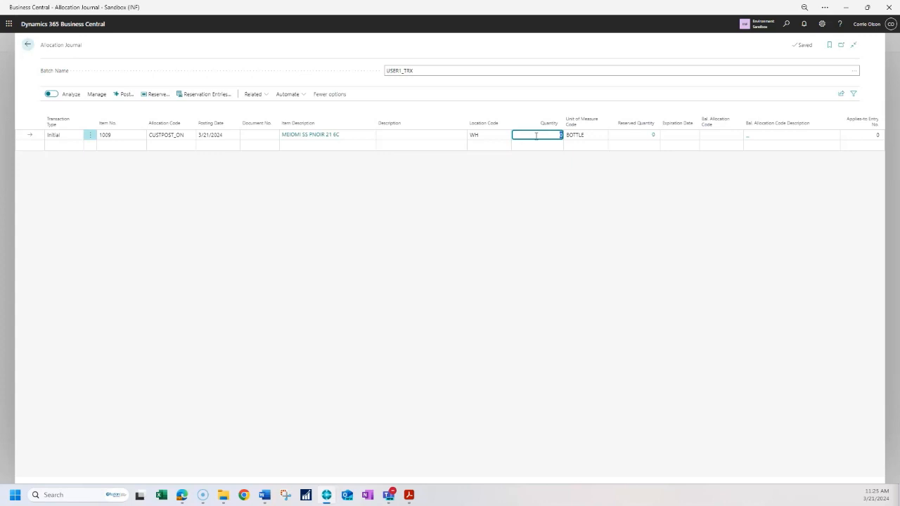
key(Tab)
text(c)
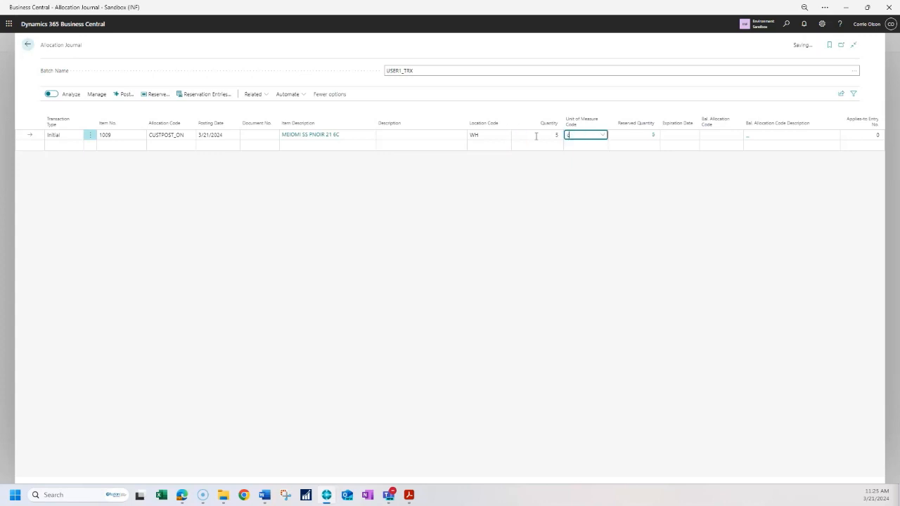
key(Tab)
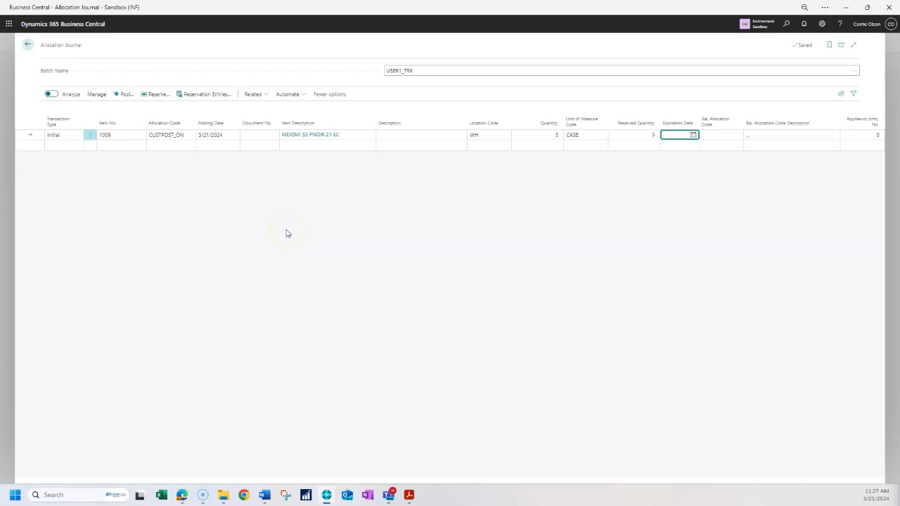
- Post the allocation journal line and return to the allocation list
click(120, 95)
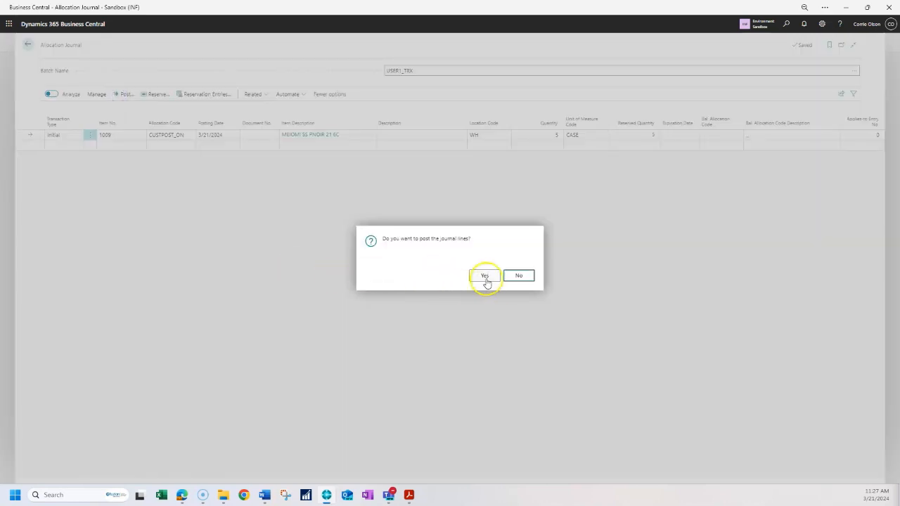
click(486, 278)
click(518, 282)
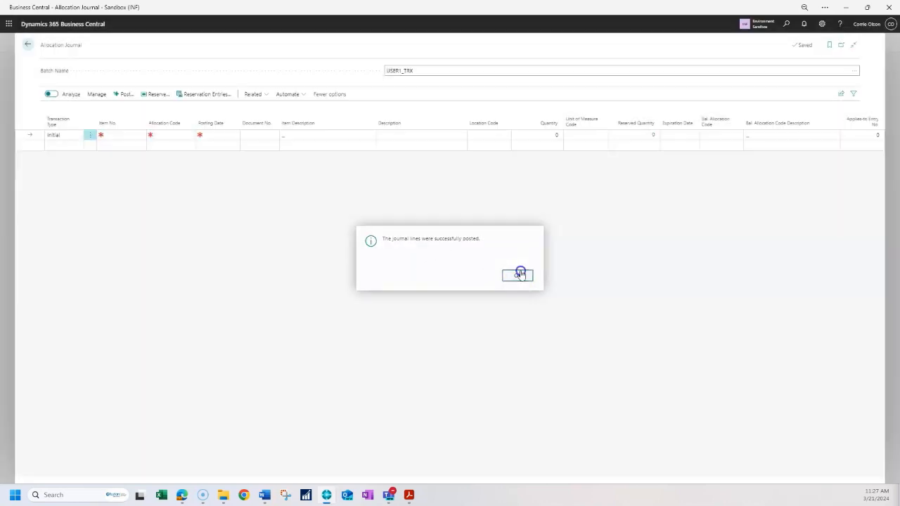
click(28, 44)
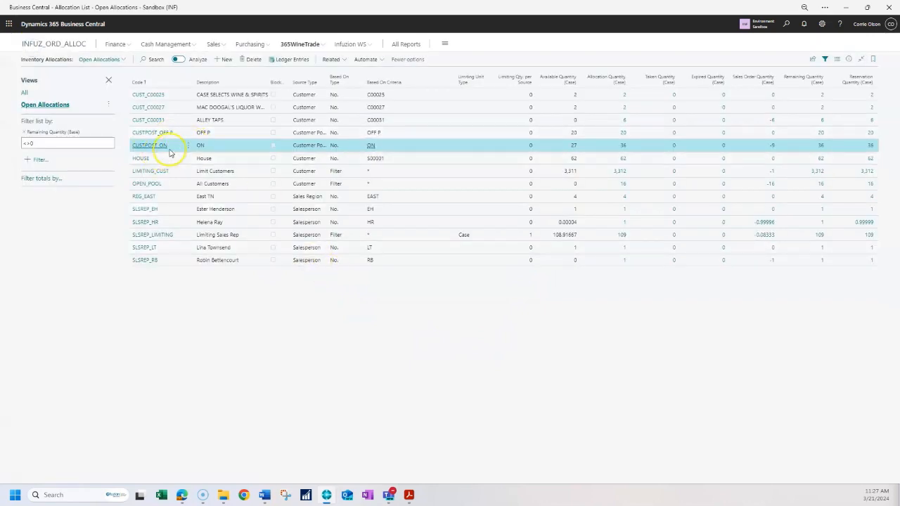
- Review the allocation subtotals by item for the CUSTPOST_ON allocation
click(331, 59)
click(352, 72)
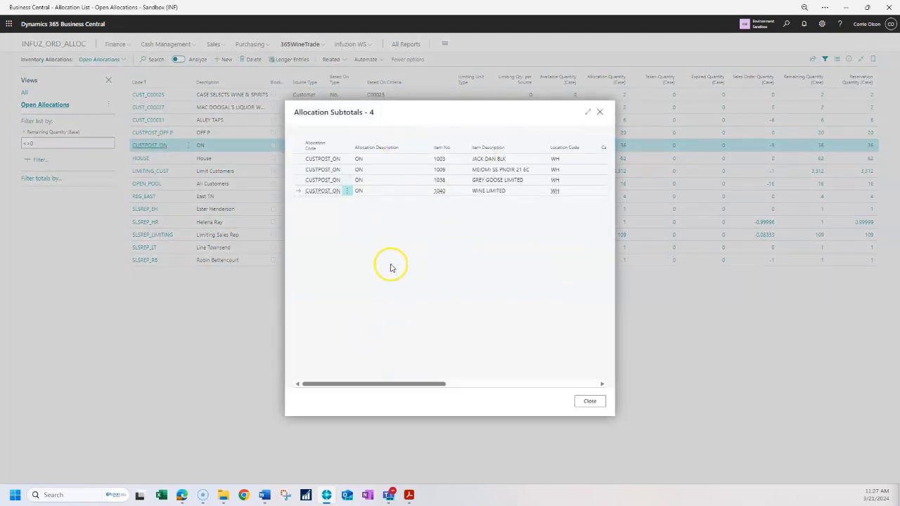
click(388, 170)
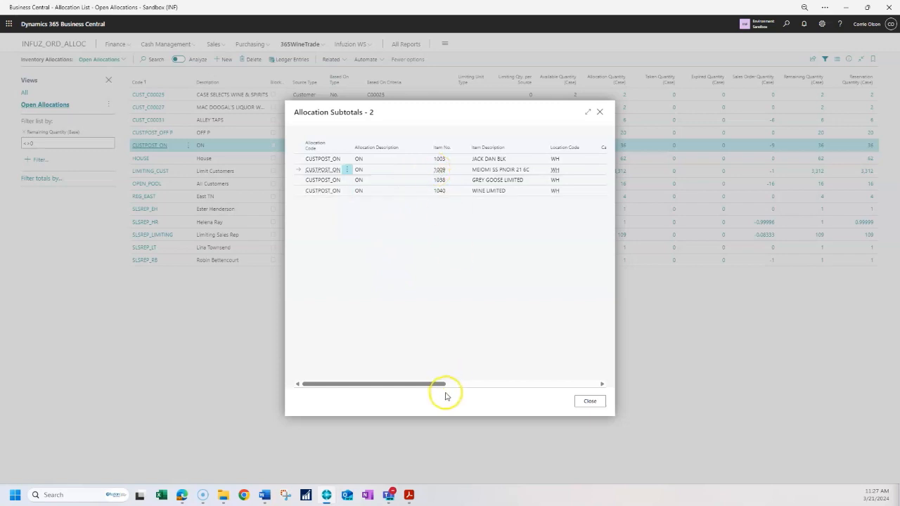
drag(431, 384, 499, 383)
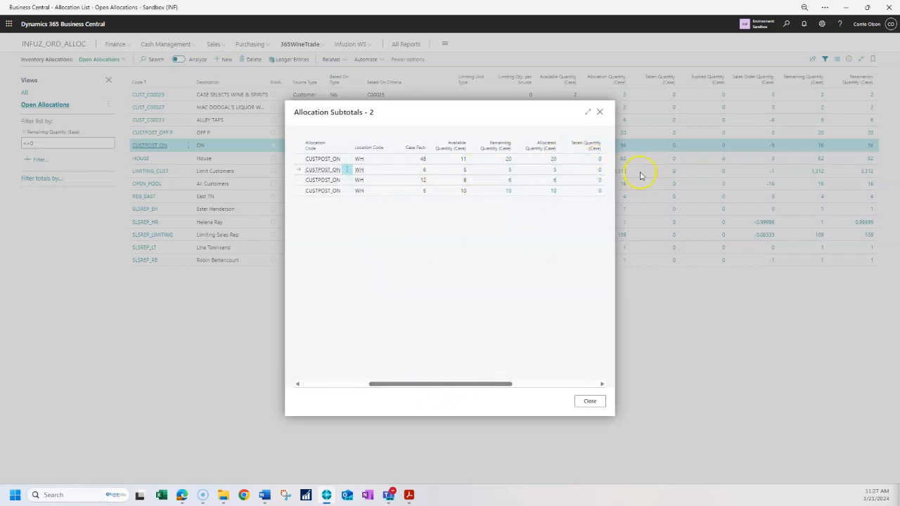
drag(455, 385, 318, 397)
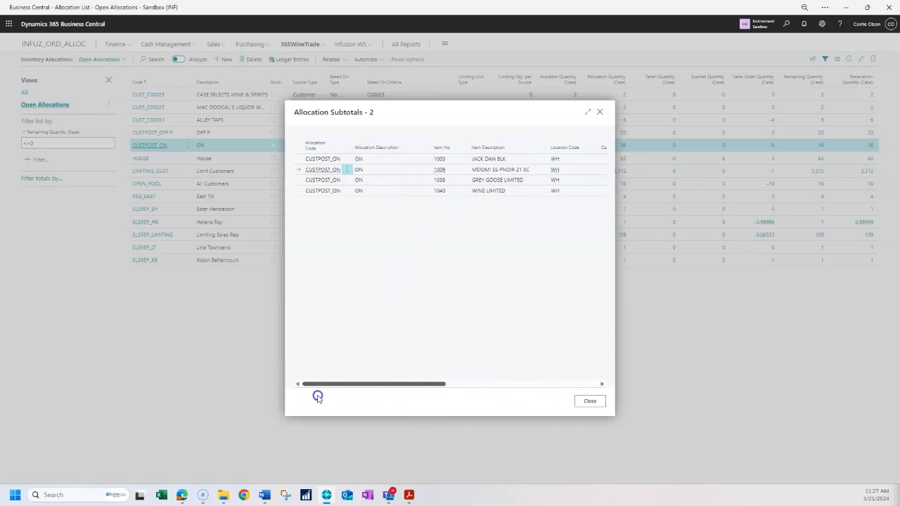
click(600, 111)
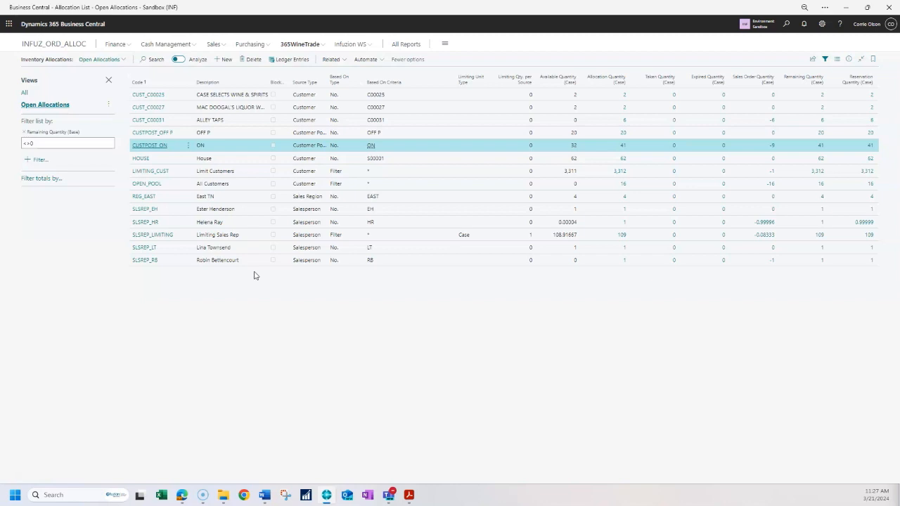
- Preview the Item Allocation Report with quantities shown in Cases
click(308, 46)
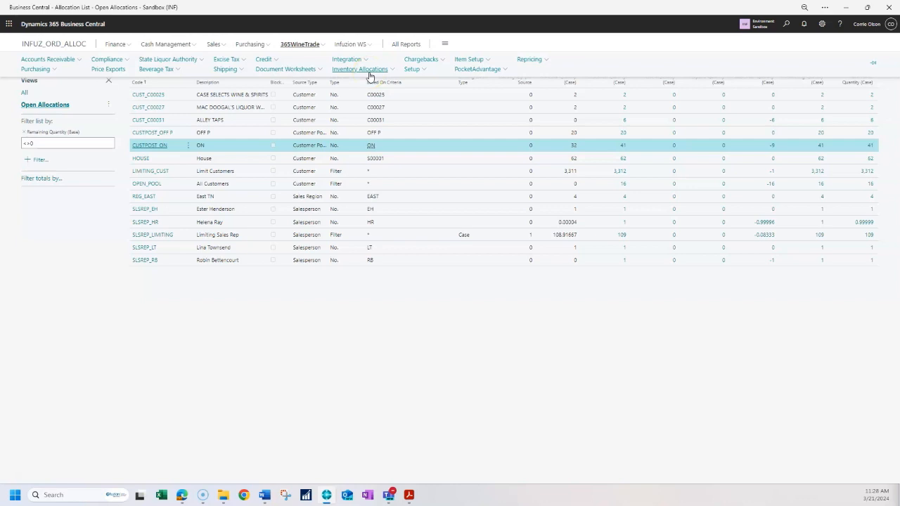
click(369, 73)
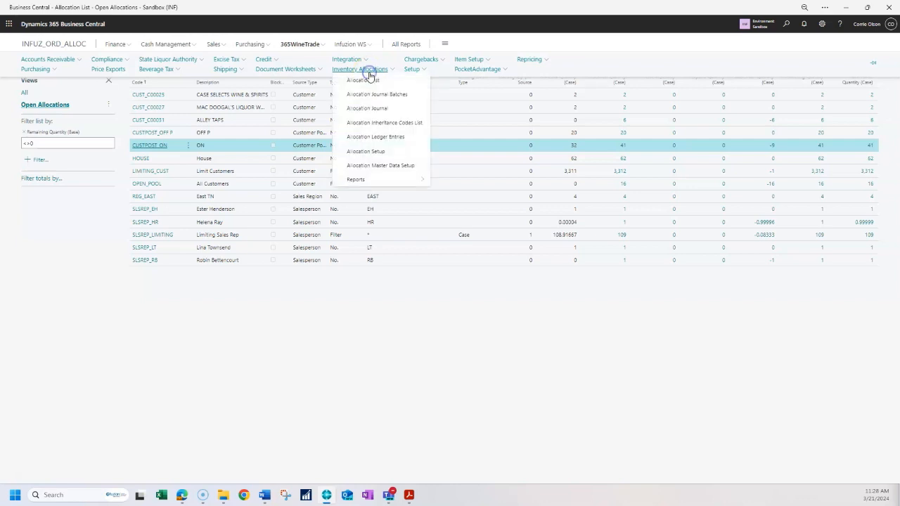
click(371, 181)
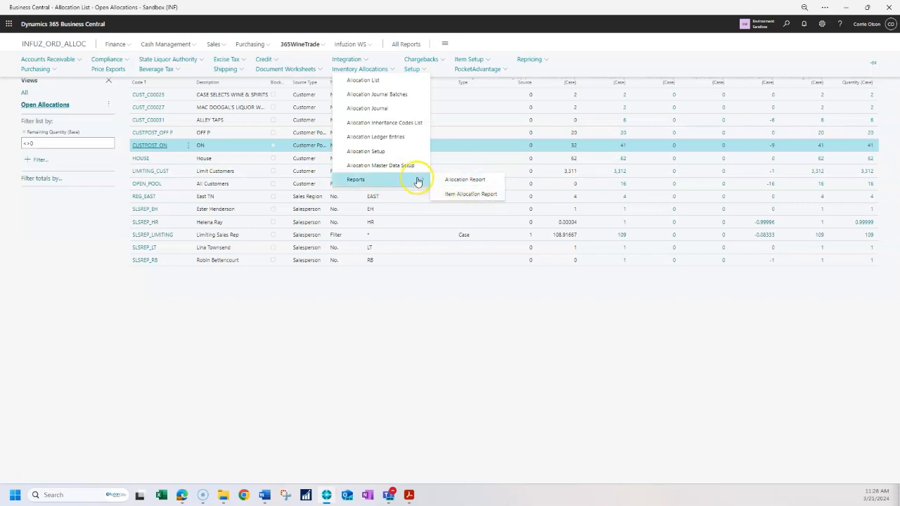
click(454, 195)
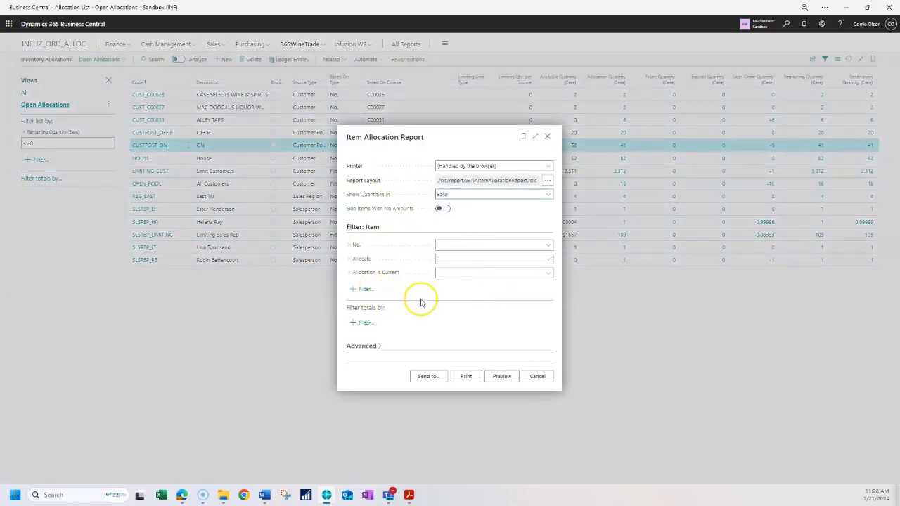
click(452, 196)
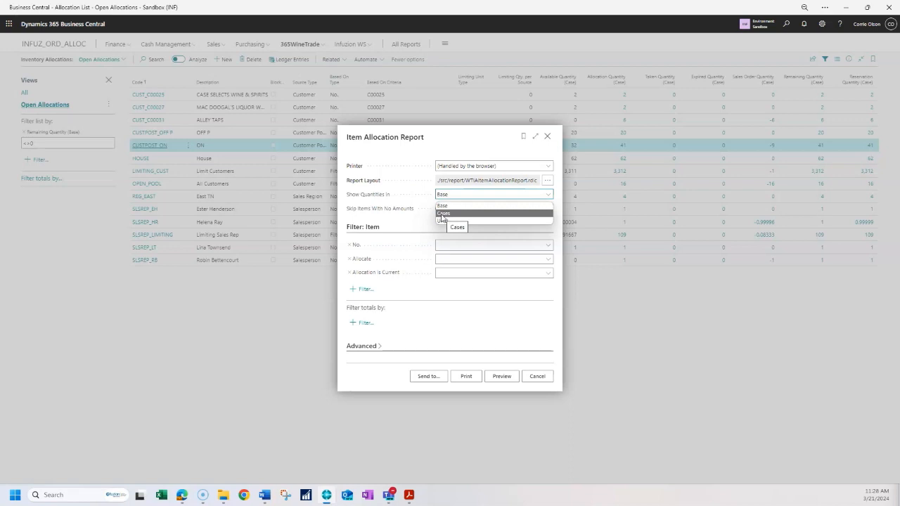
click(442, 214)
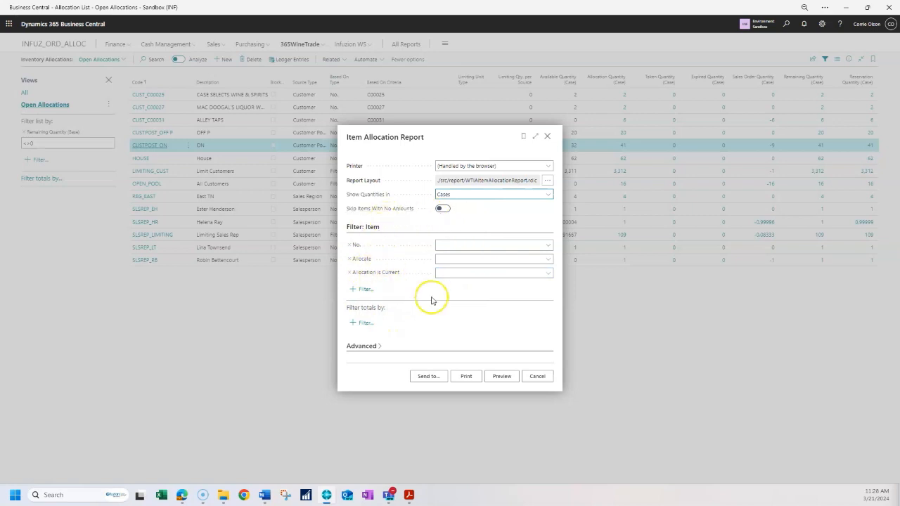
click(501, 376)
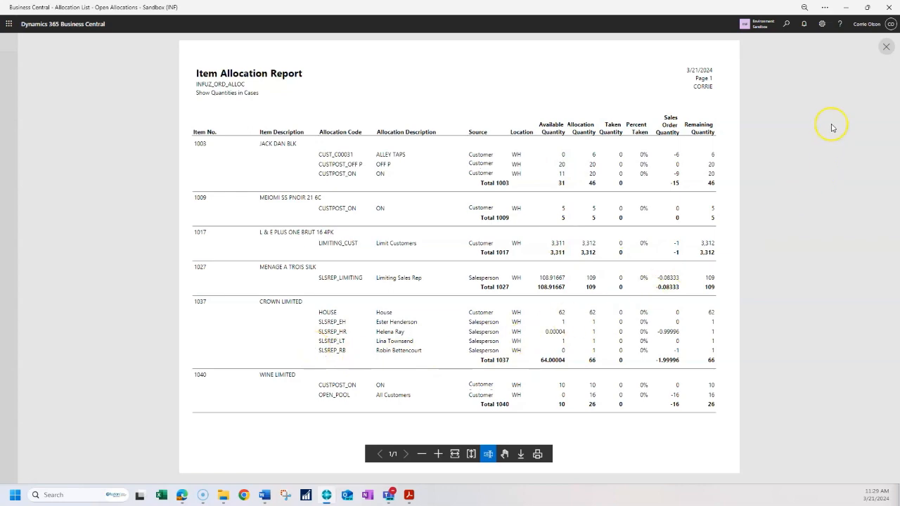
click(887, 51)
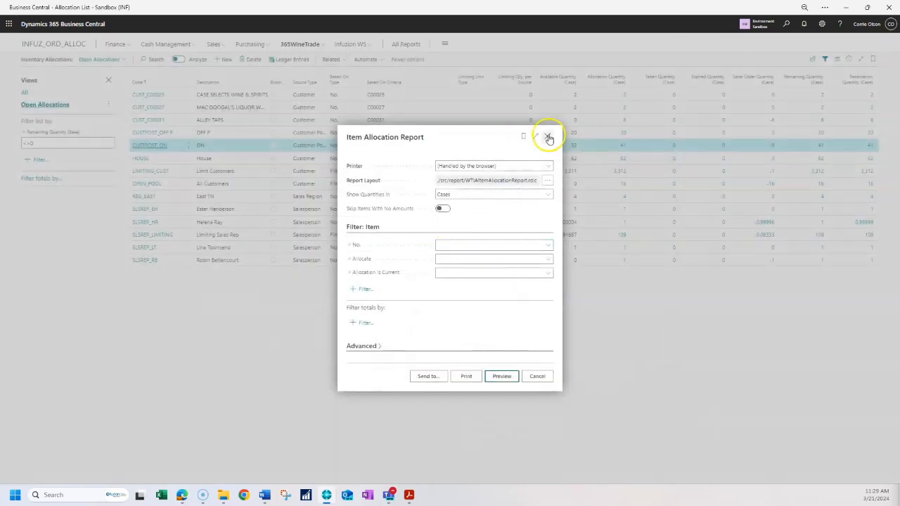
click(547, 136)
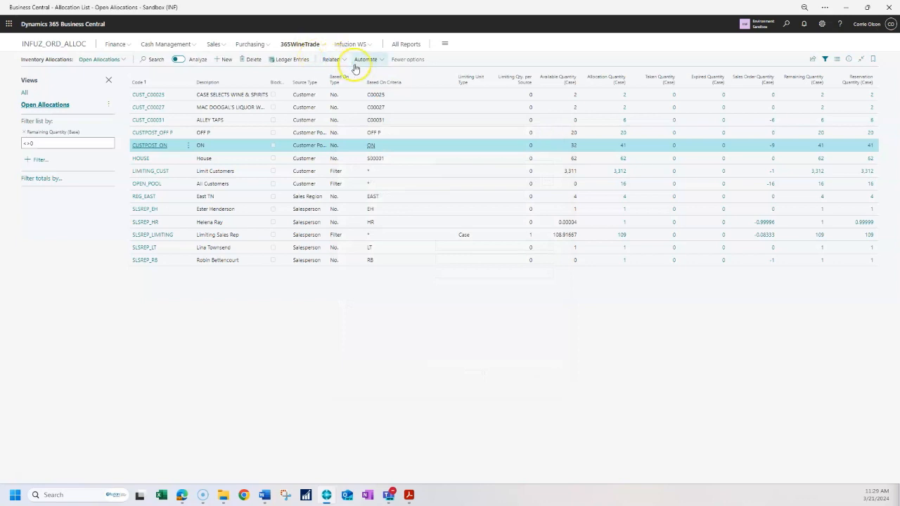
- Preview the Allocation Report with quantities shown in Cases
click(310, 44)
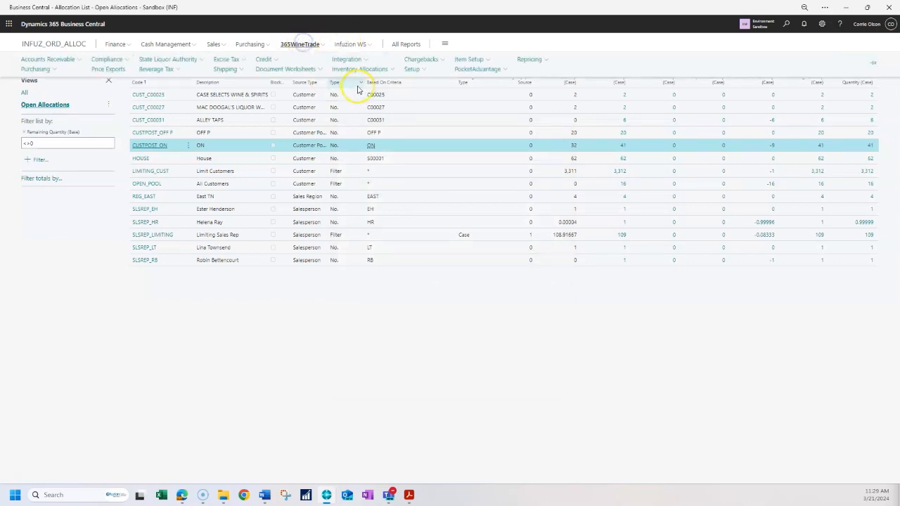
click(362, 69)
click(395, 180)
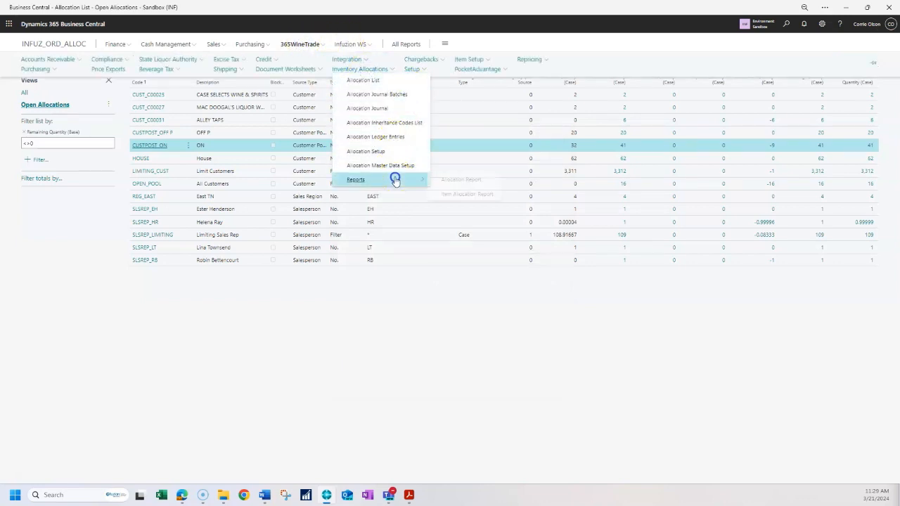
click(461, 180)
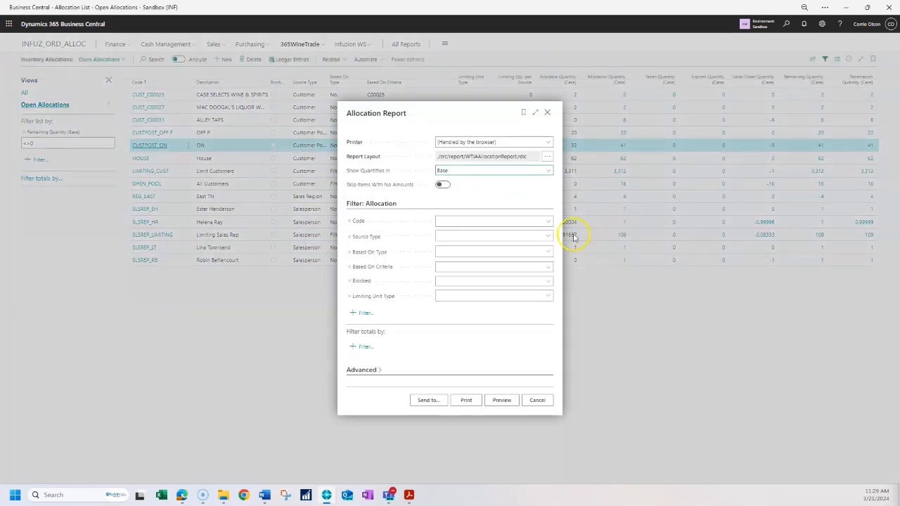
click(460, 170)
click(457, 189)
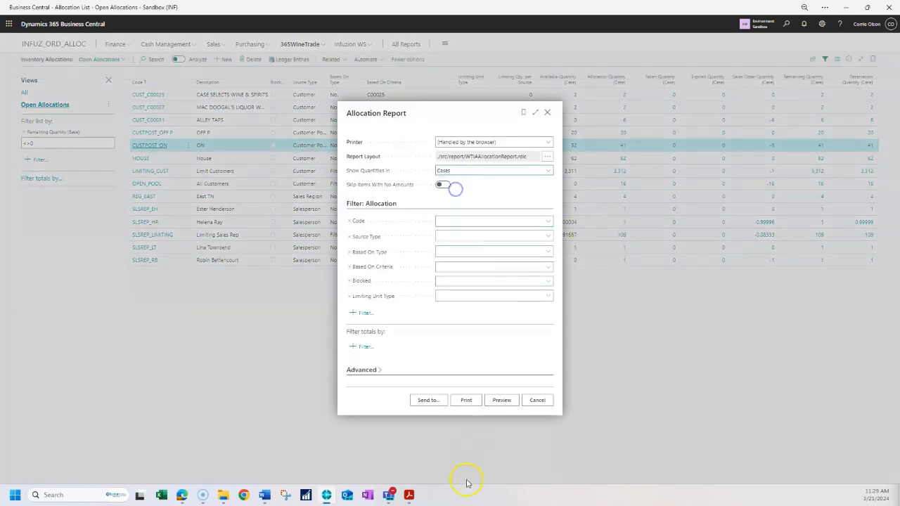
click(504, 400)
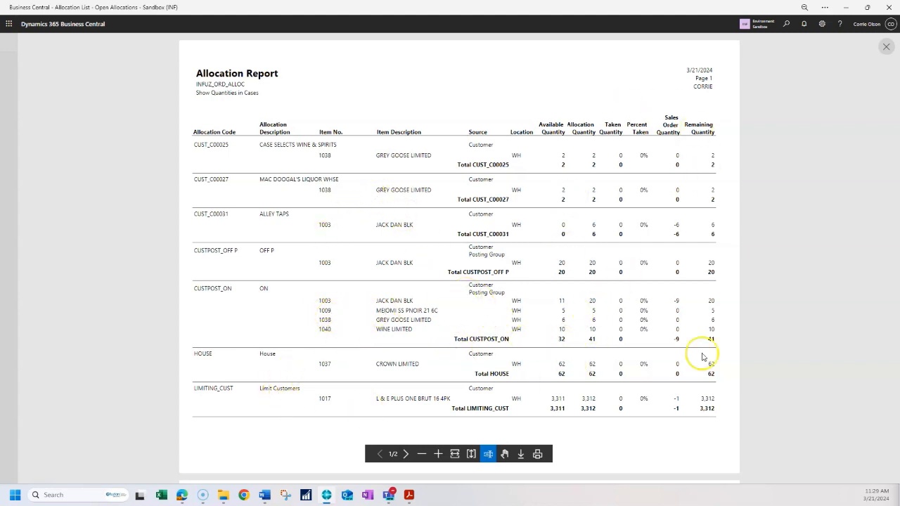
click(887, 47)
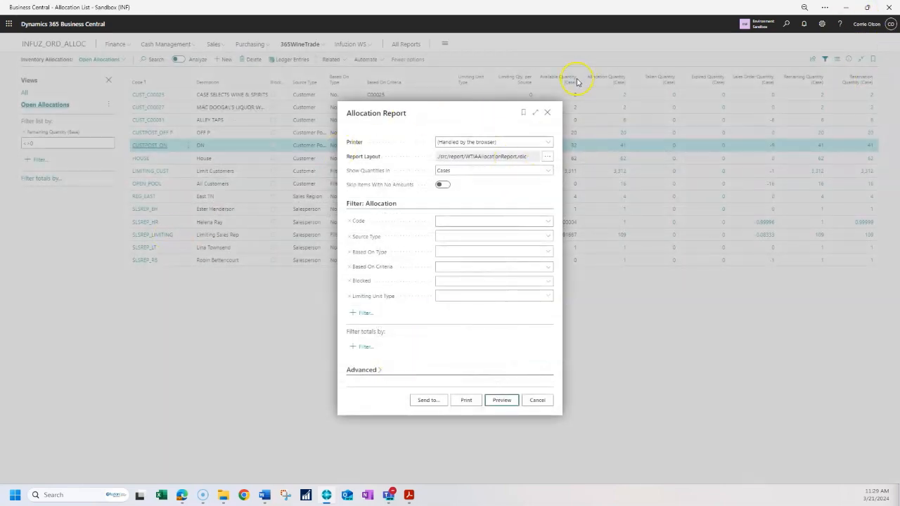
click(547, 113)
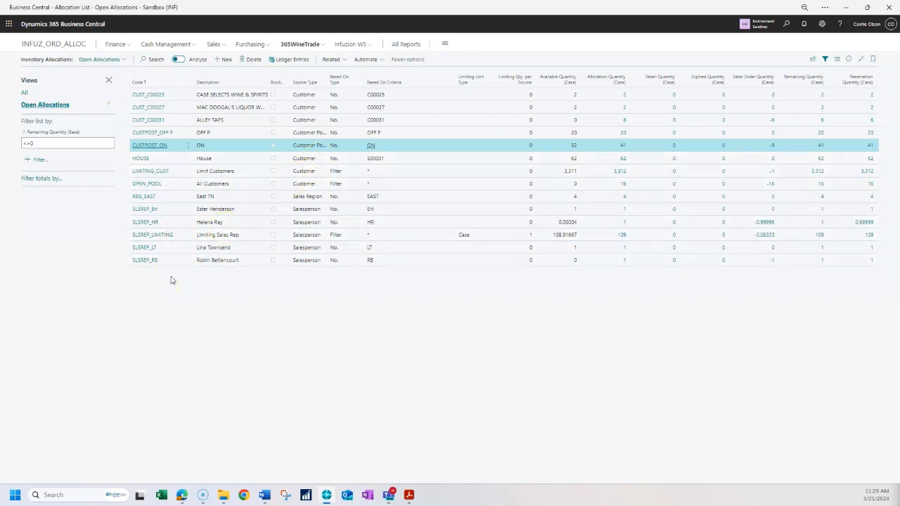
- Open the allocation ledger entries and clear the filter on the allocation code
click(301, 62)
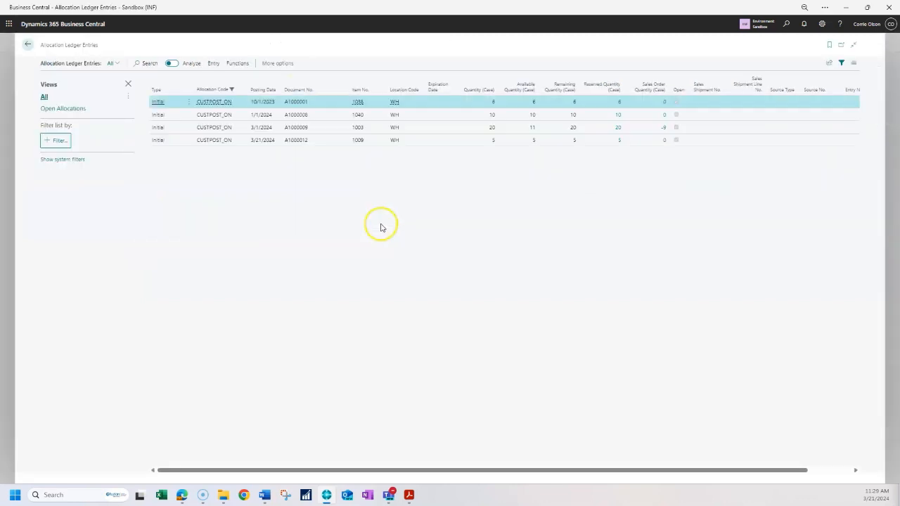
click(244, 89)
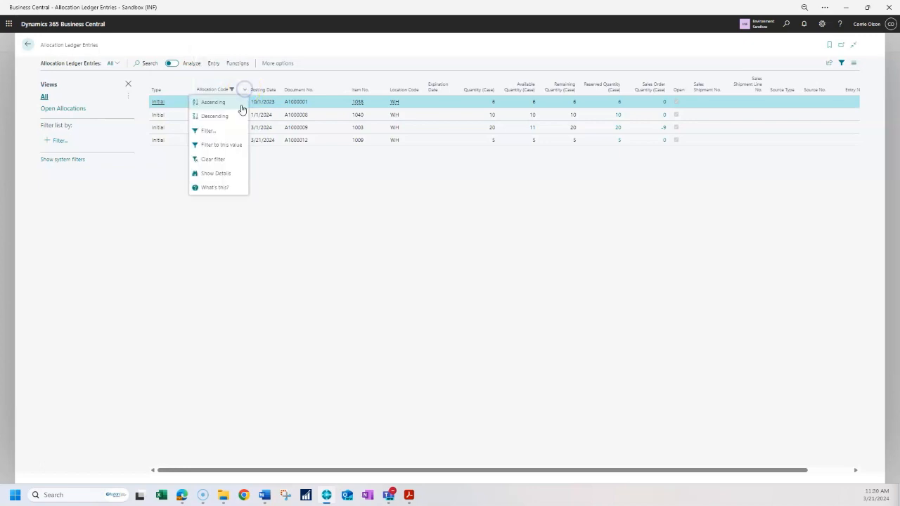
click(211, 161)
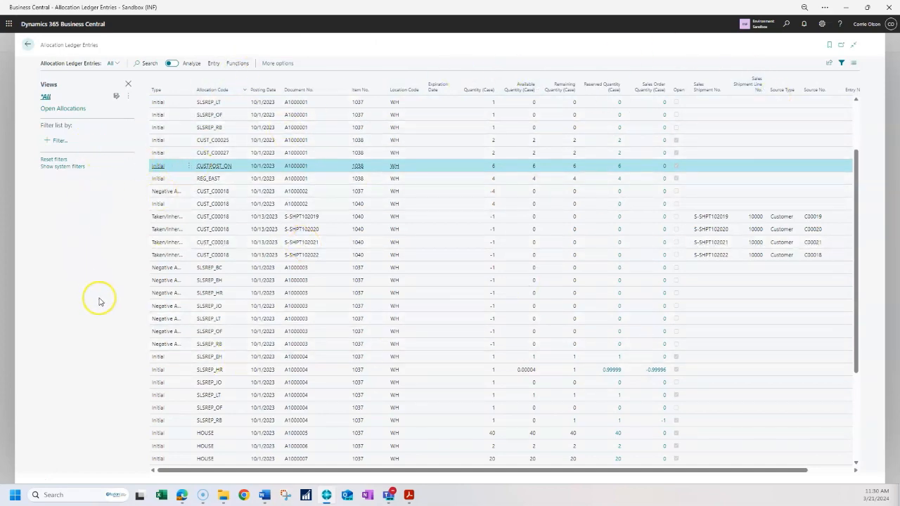
- Browse all allocation ledger entries across their rows and columns
scroll(314, 238, up, 2)
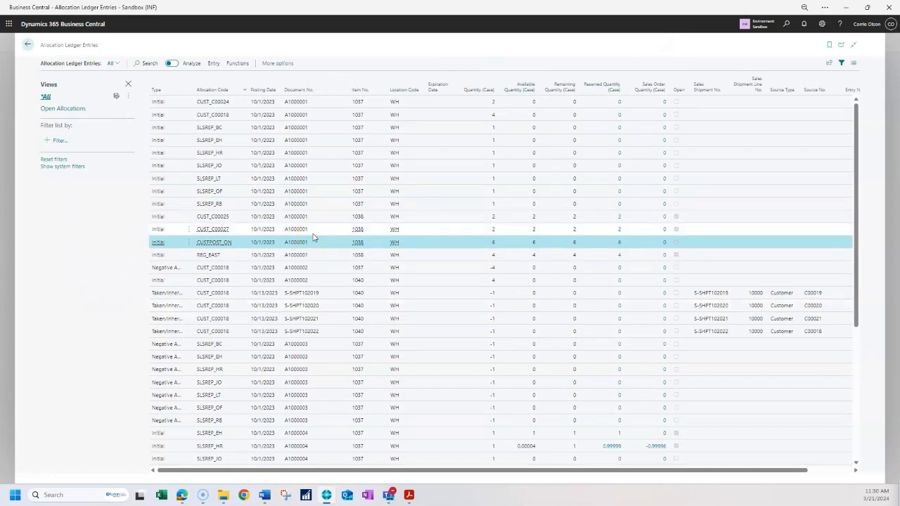
scroll(314, 237, down, 2)
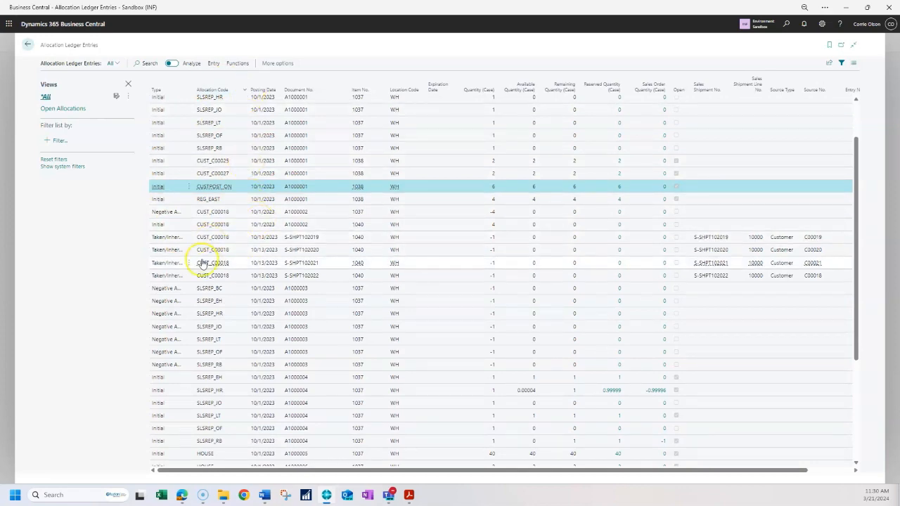
scroll(202, 261, down, 3)
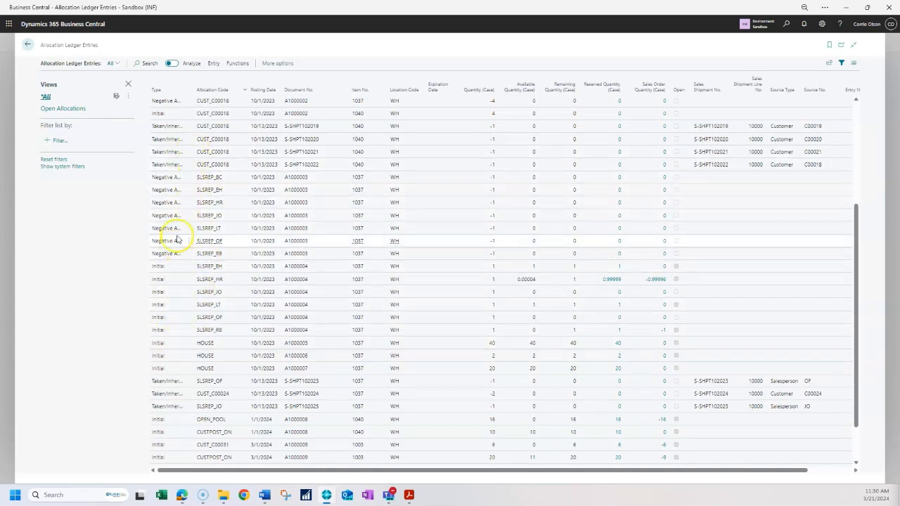
scroll(209, 341, down, 2)
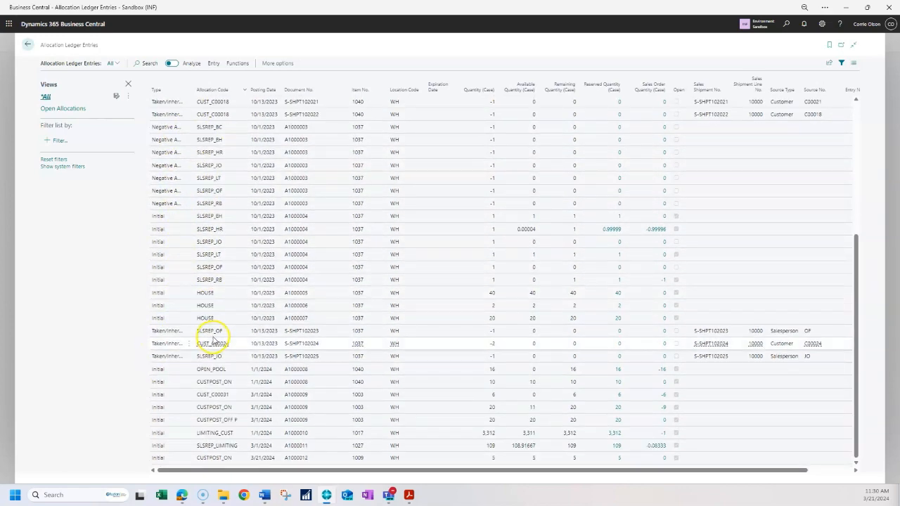
scroll(223, 323, up, 6)
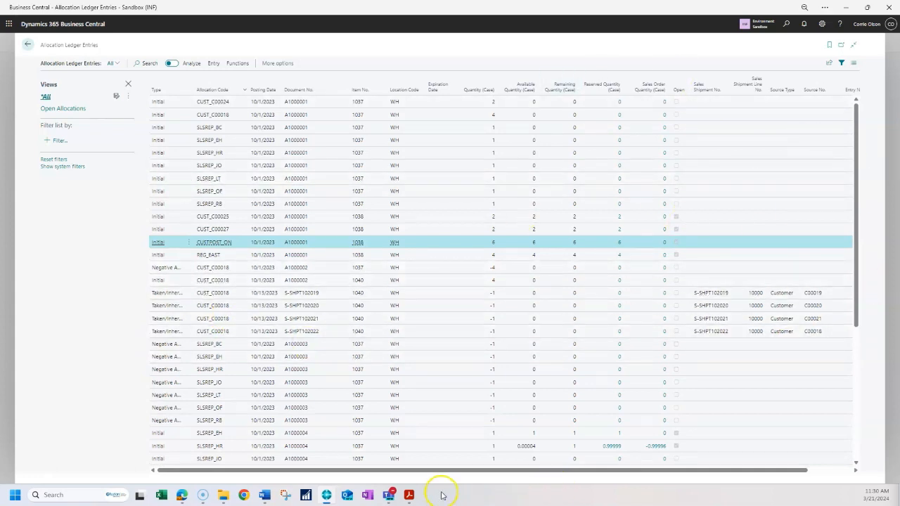
drag(434, 472, 313, 472)
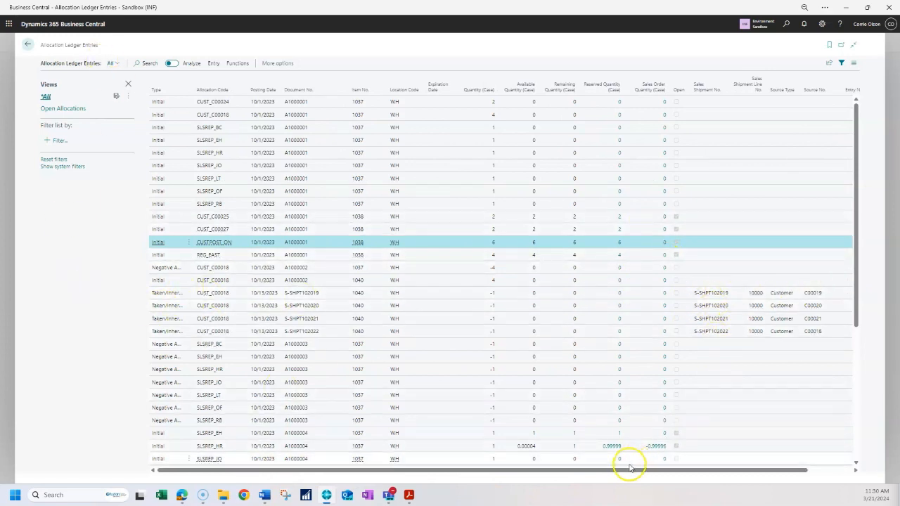
drag(621, 477, 764, 447)
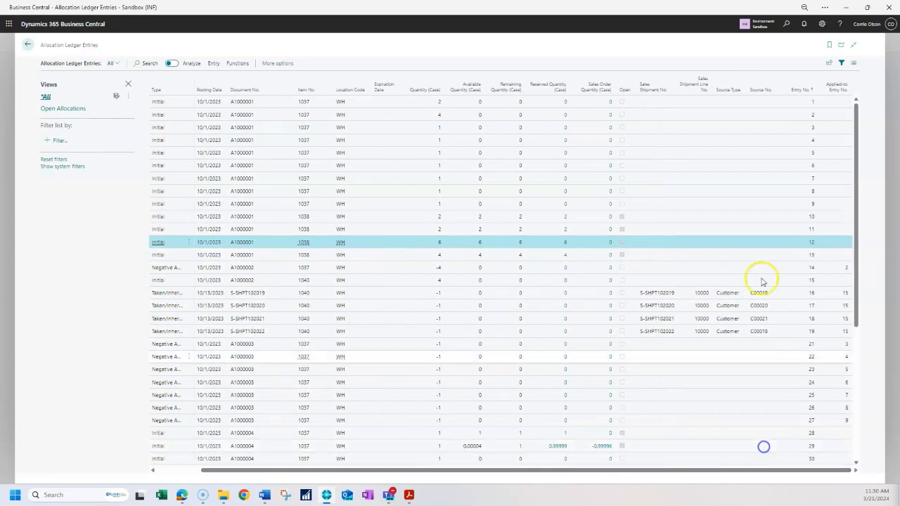
drag(661, 469, 308, 499)
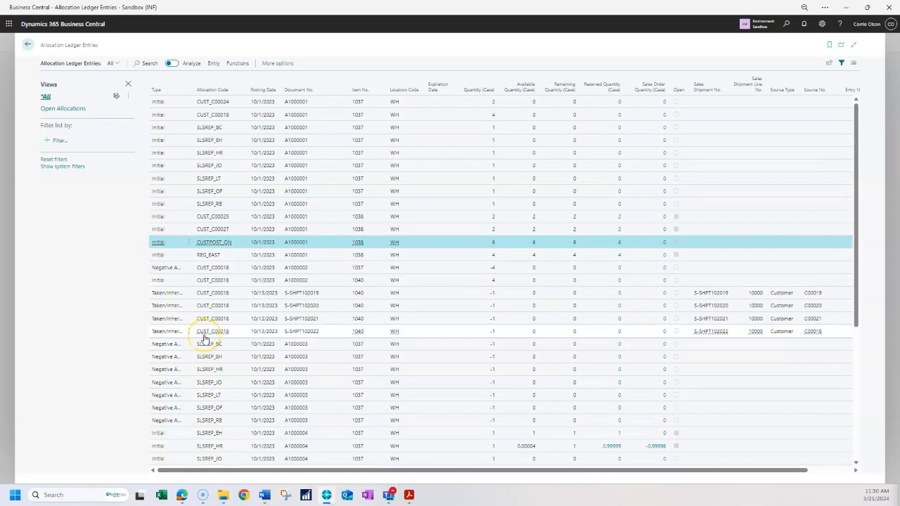
- Switch to the Open Allocations view and clear the filter on the allocation code
click(79, 110)
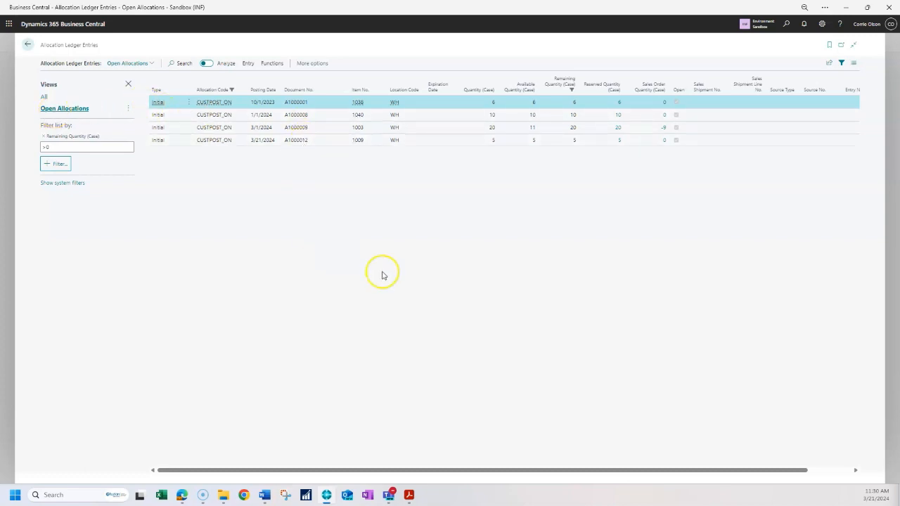
click(243, 90)
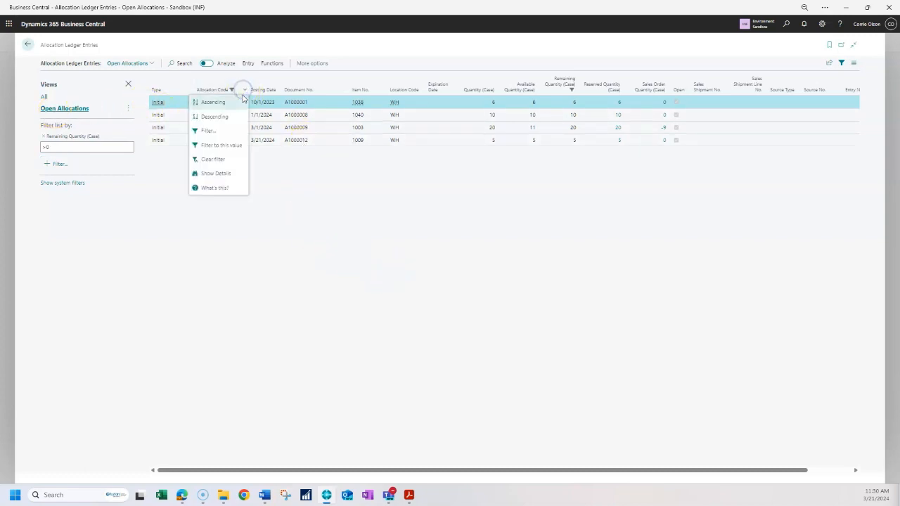
click(215, 161)
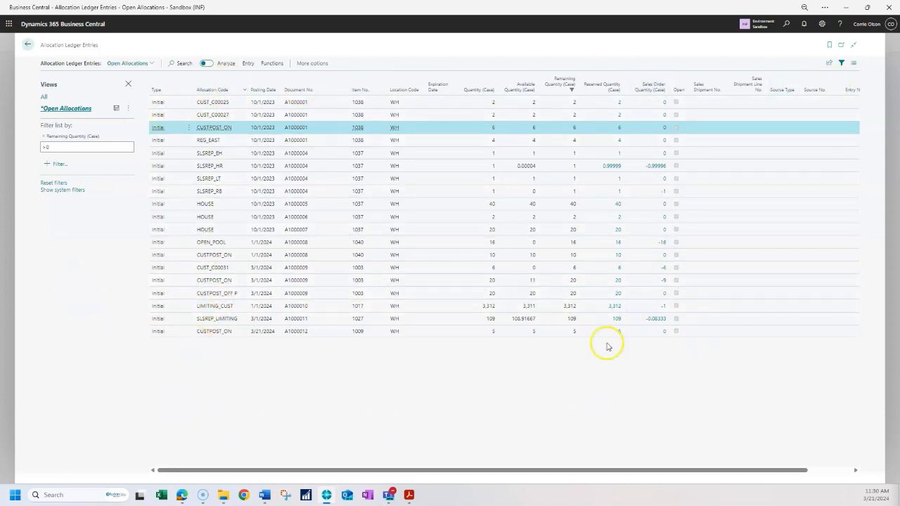
- Analyse the open allocations by item, expanding items 1038 and 1037, and leave analysis mode
click(206, 63)
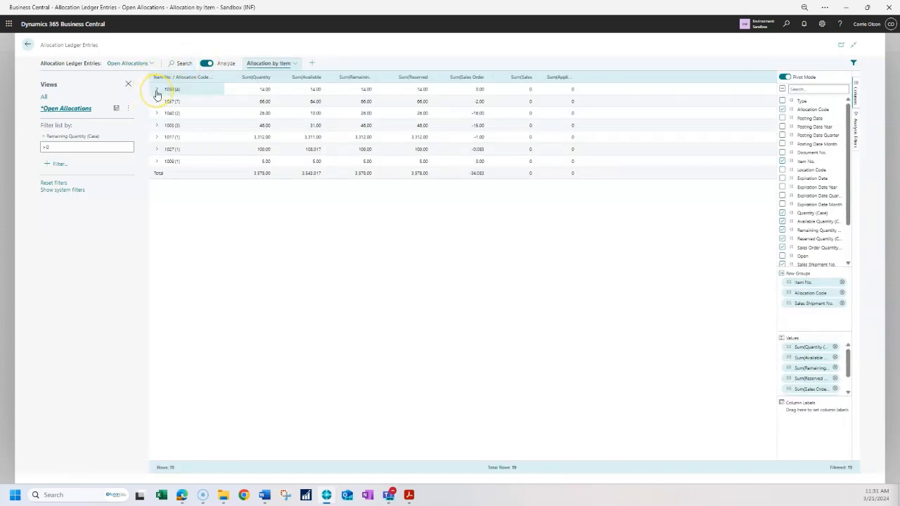
click(157, 91)
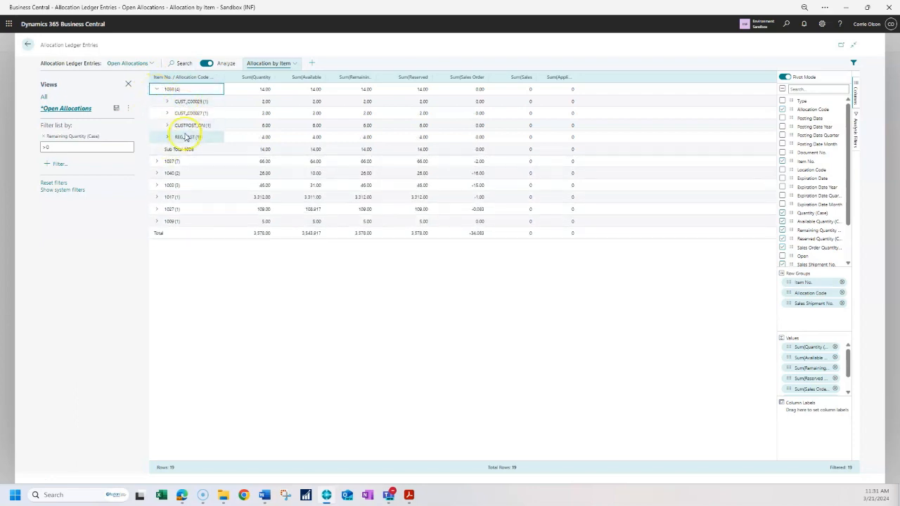
click(162, 163)
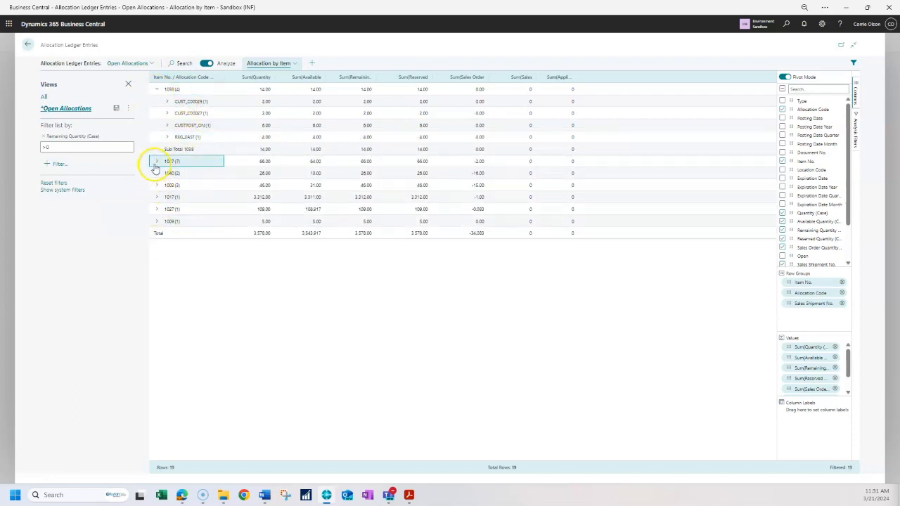
click(155, 164)
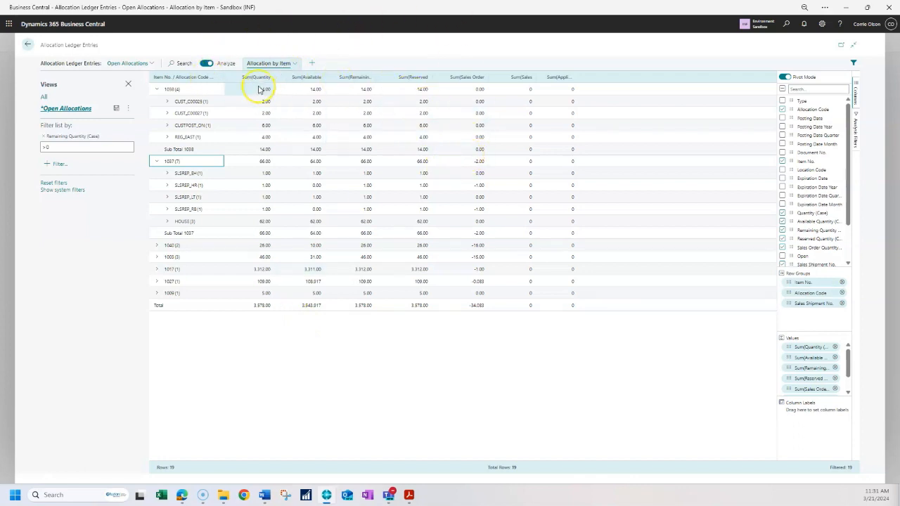
click(206, 63)
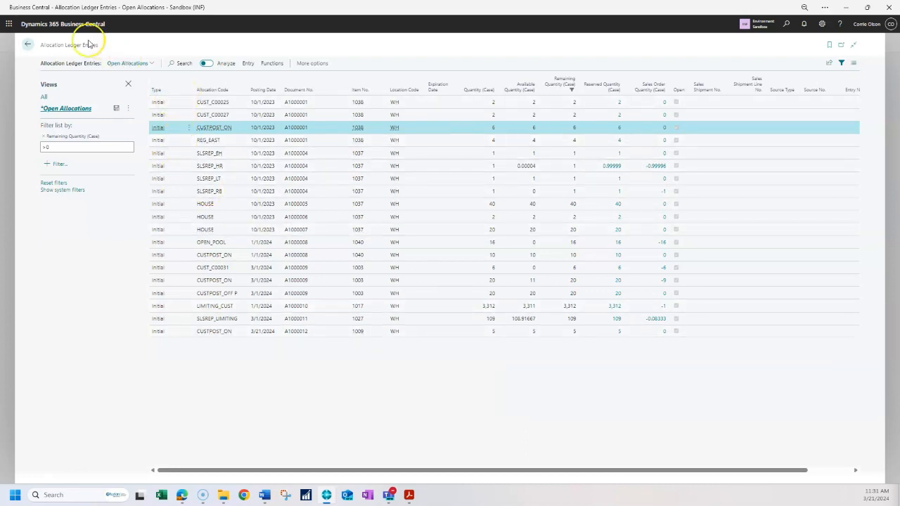
- Return to the allocation list and open the Allocation Inheritance Codes List
click(29, 45)
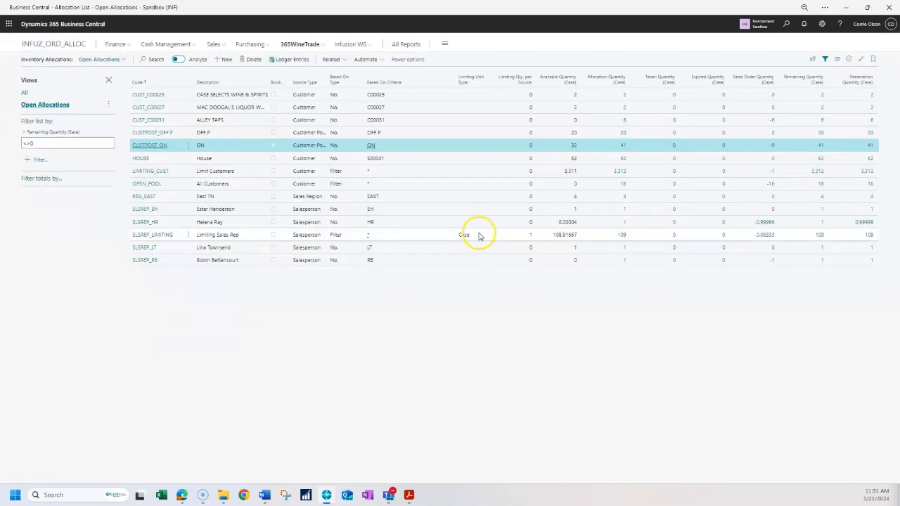
click(470, 270)
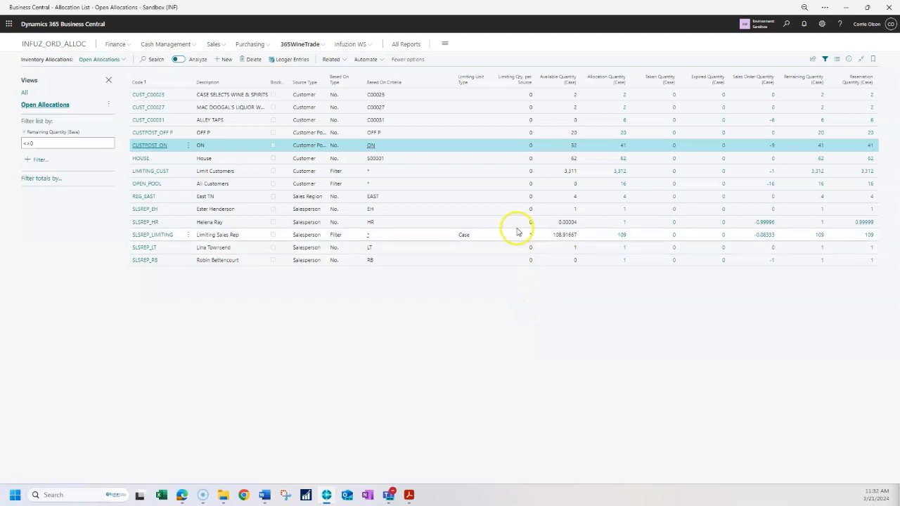
click(299, 43)
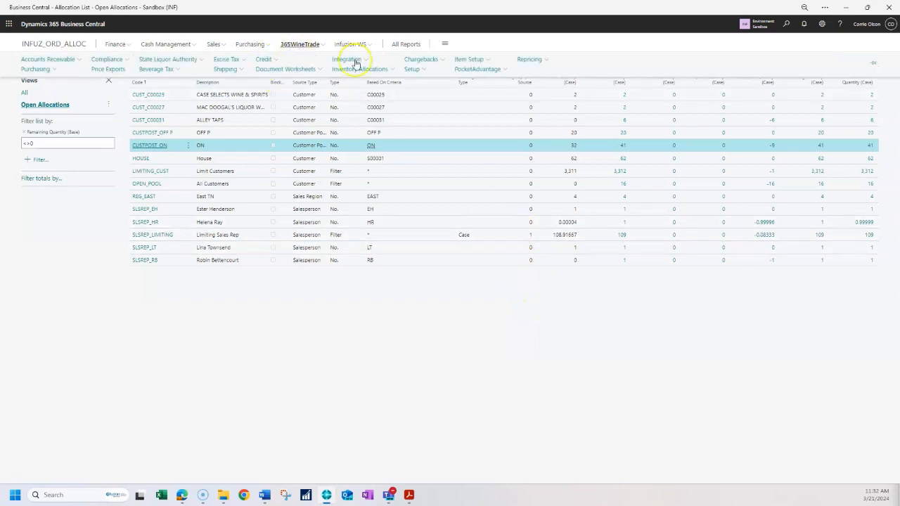
click(381, 70)
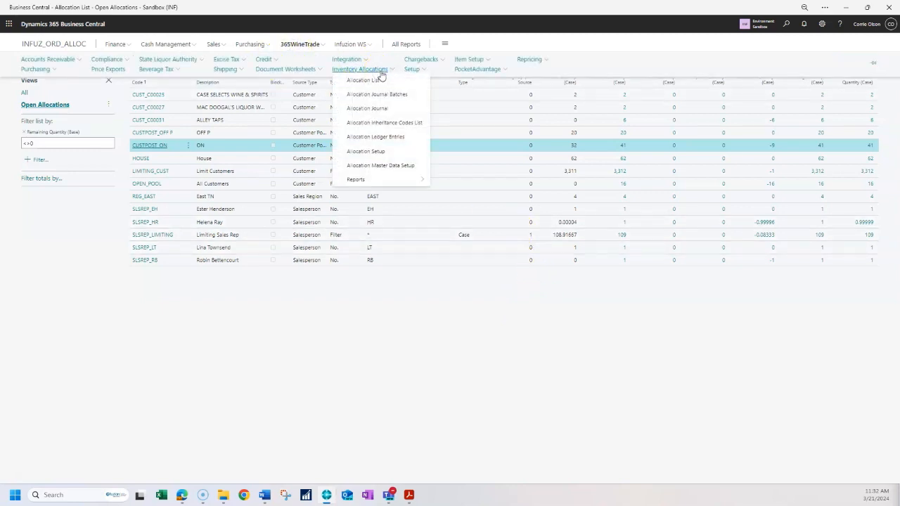
click(382, 125)
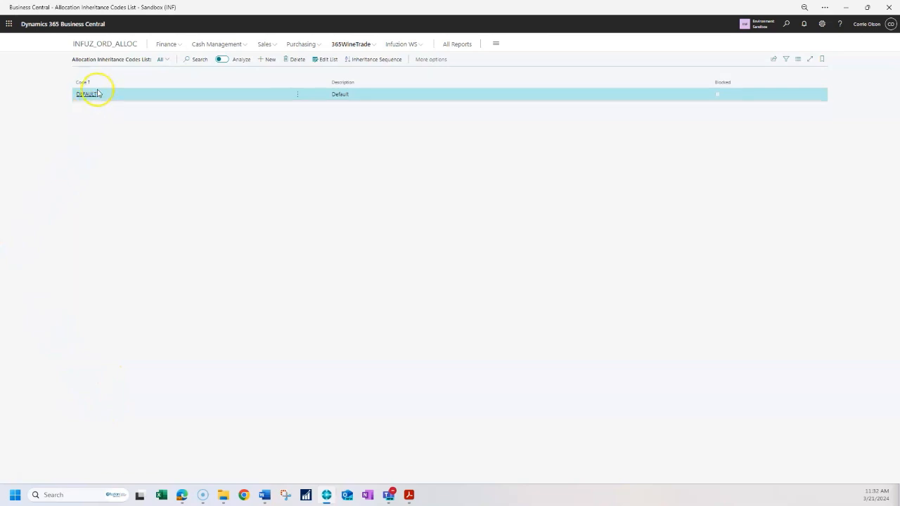
- Open the inheritance sequence for the DEFAULT code and examine its allocation codes in order
click(375, 62)
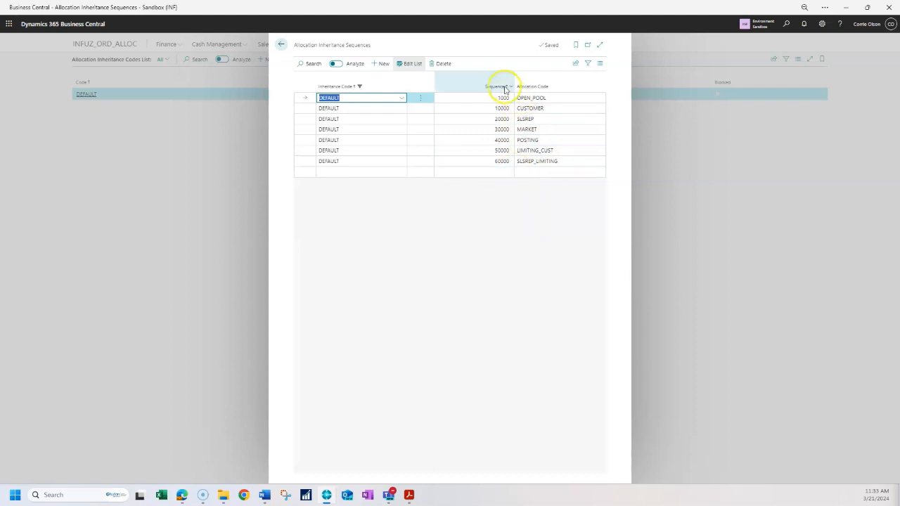
click(491, 196)
click(558, 97)
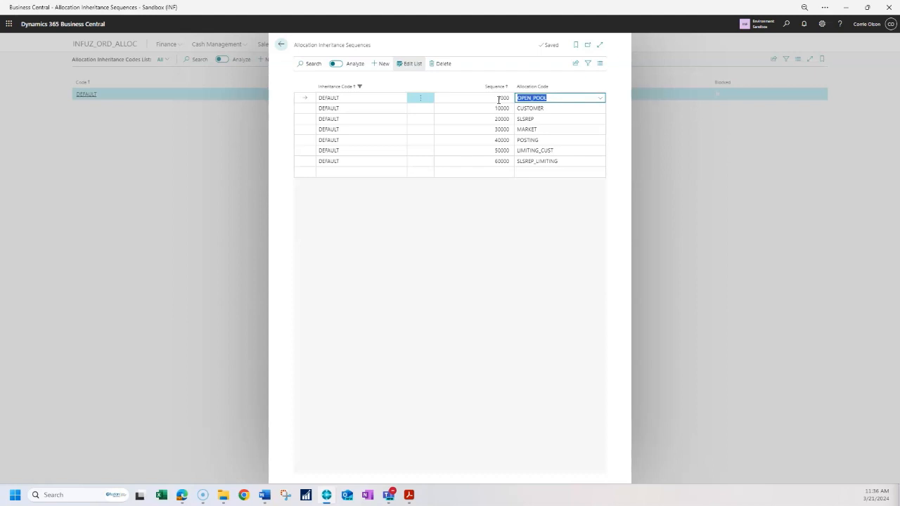
- Close the inheritance sequence, open the sales orders list sorted by number descending, and open order S-ORD101770
click(282, 44)
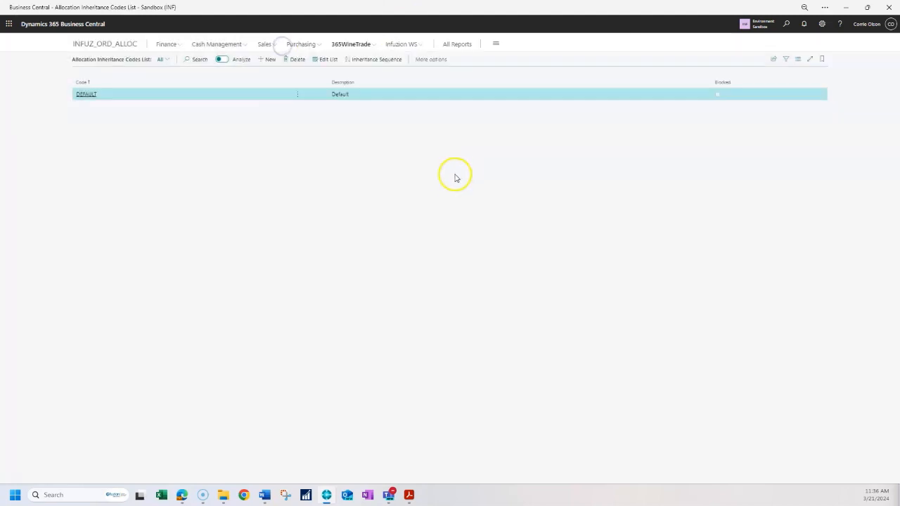
click(264, 44)
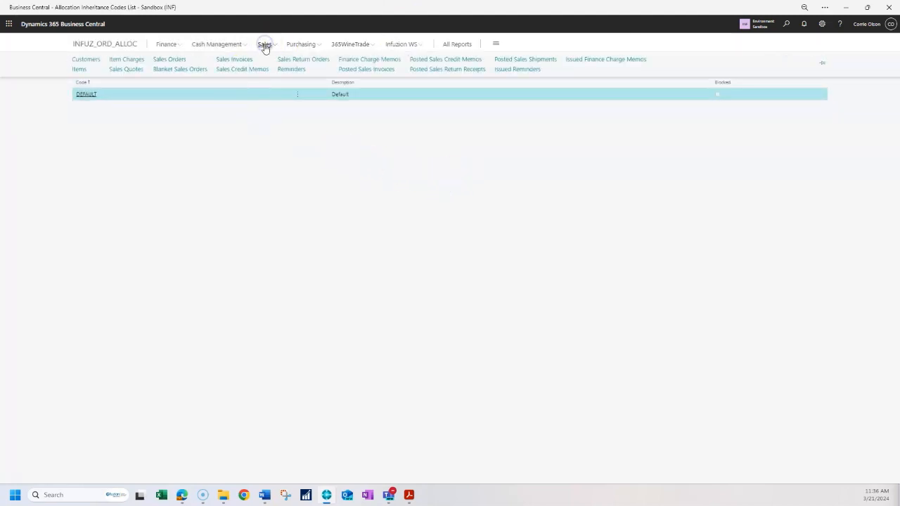
click(171, 59)
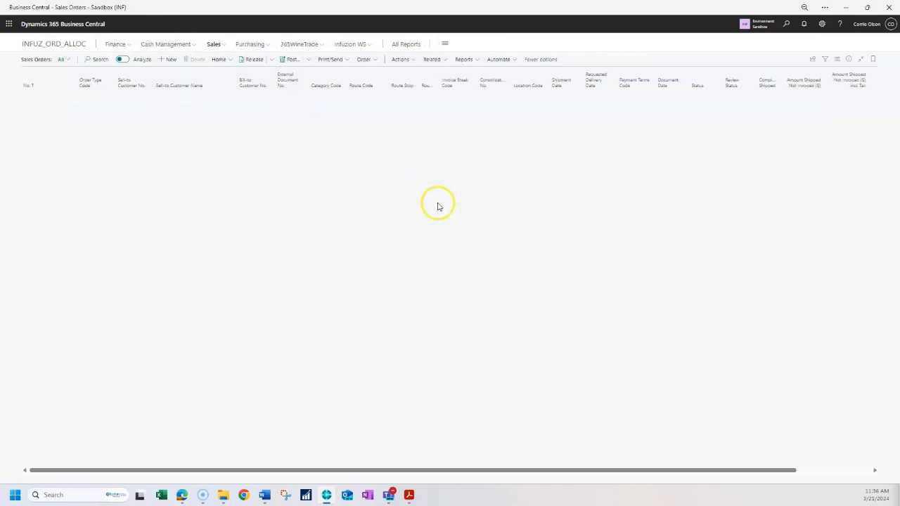
click(61, 85)
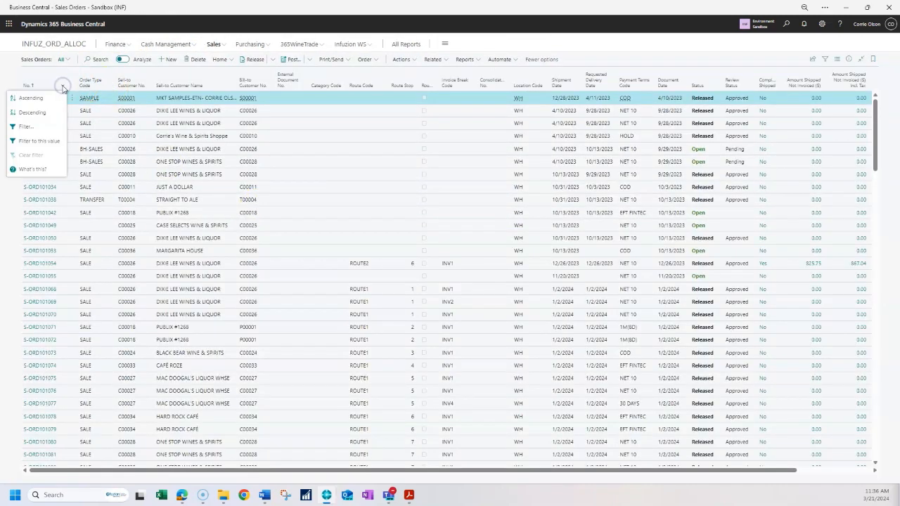
click(31, 114)
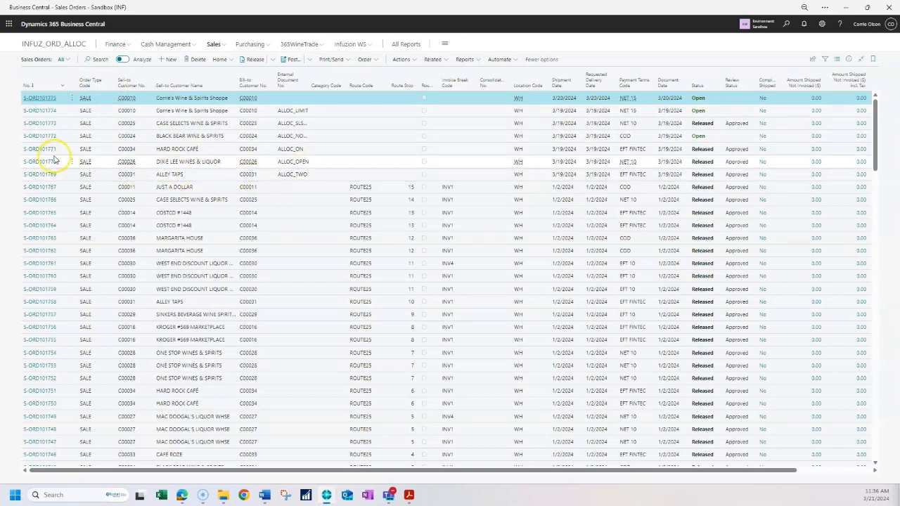
click(176, 163)
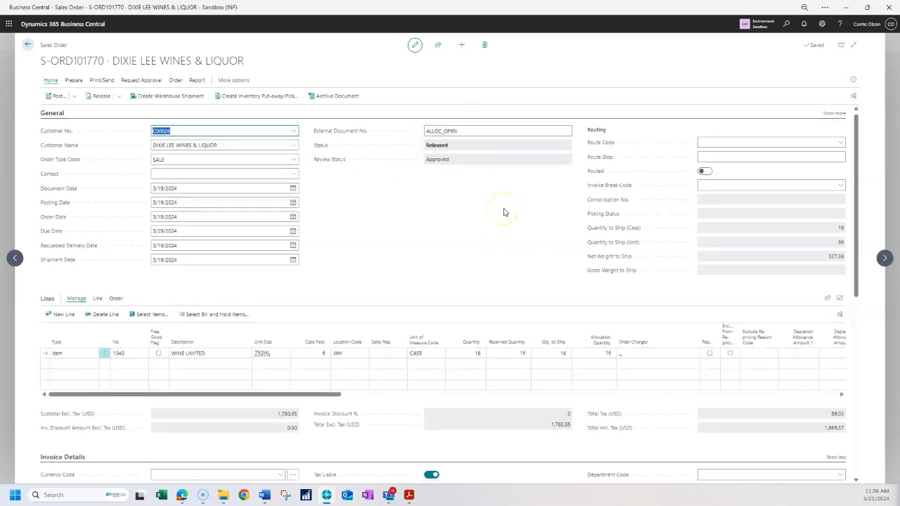
- View the sales line allocation entries behind the line's allocation quantity and return to the order
scroll(503, 213, down, 1)
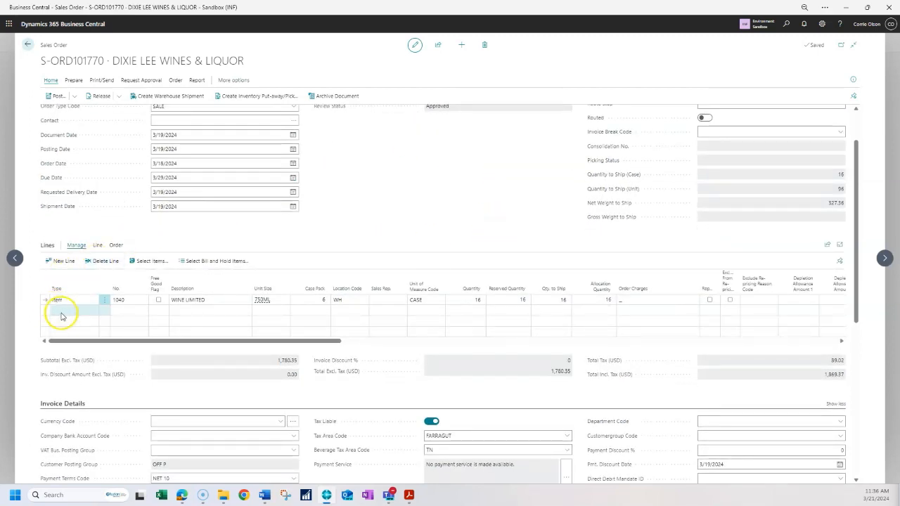
click(609, 301)
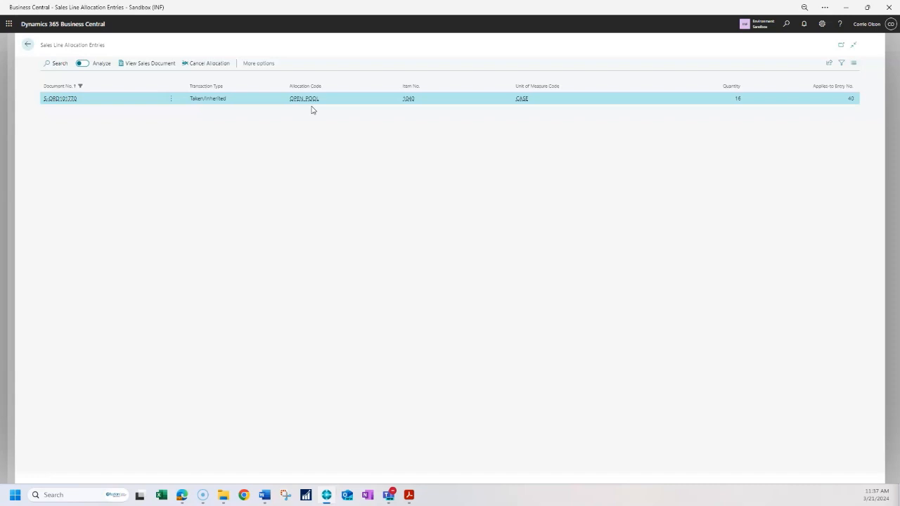
click(28, 46)
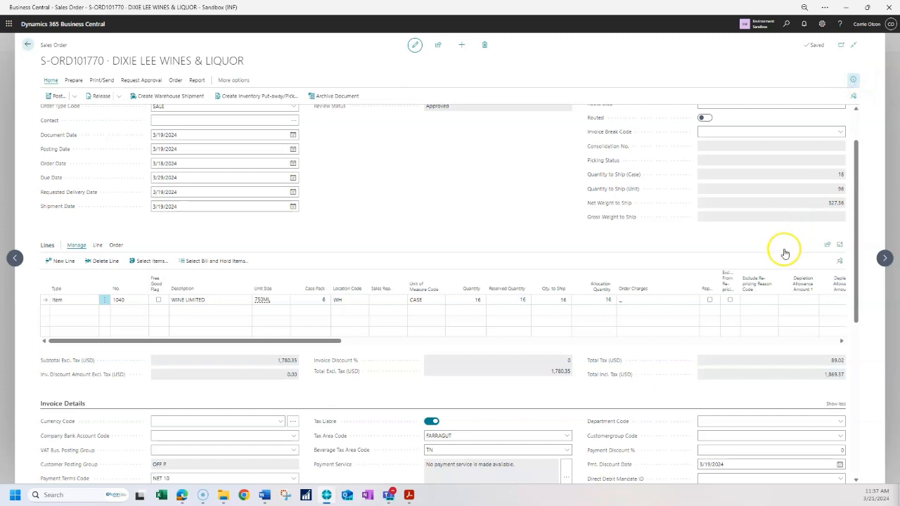
- Move to the next sales order, S-ORD101771, and review its header and item line
scroll(776, 204, down, 8)
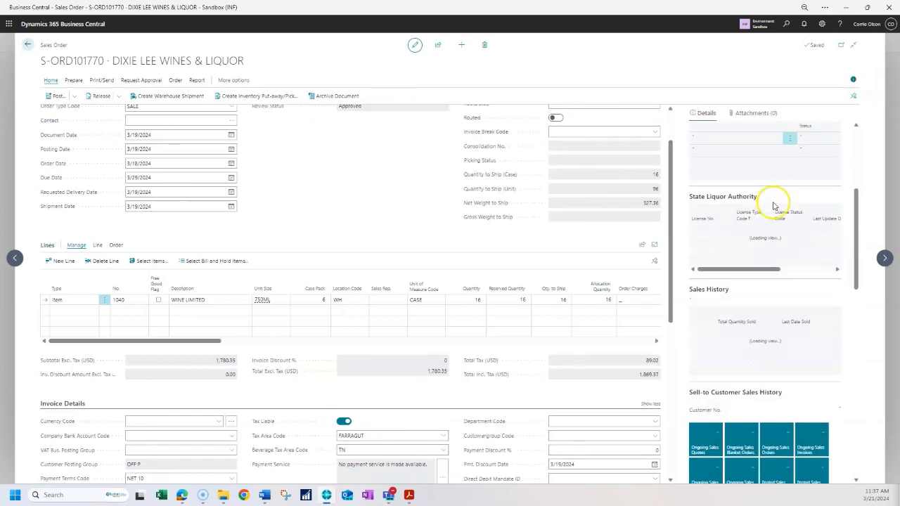
scroll(773, 205, down, 6)
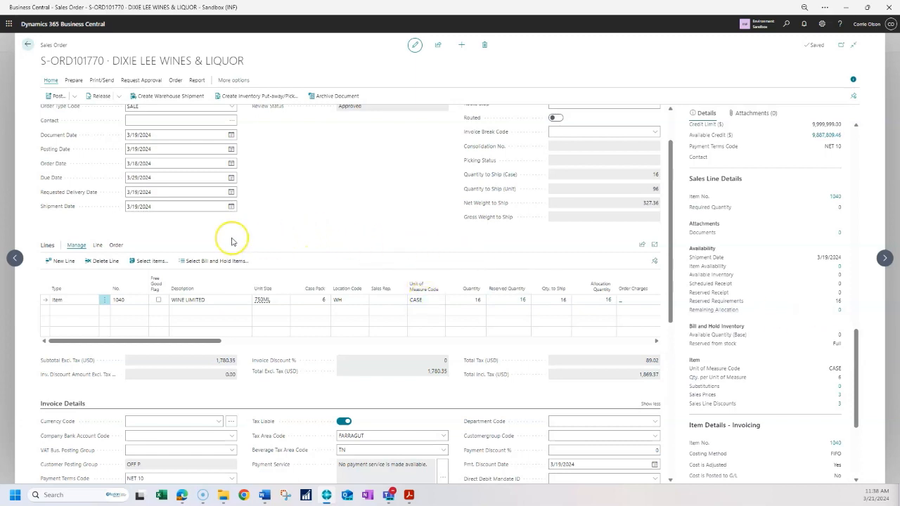
click(15, 260)
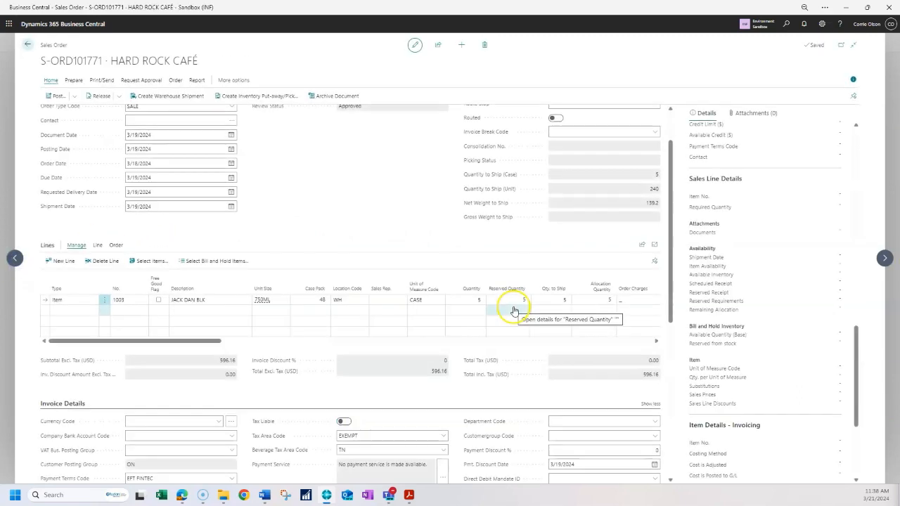
scroll(381, 255, up, 2)
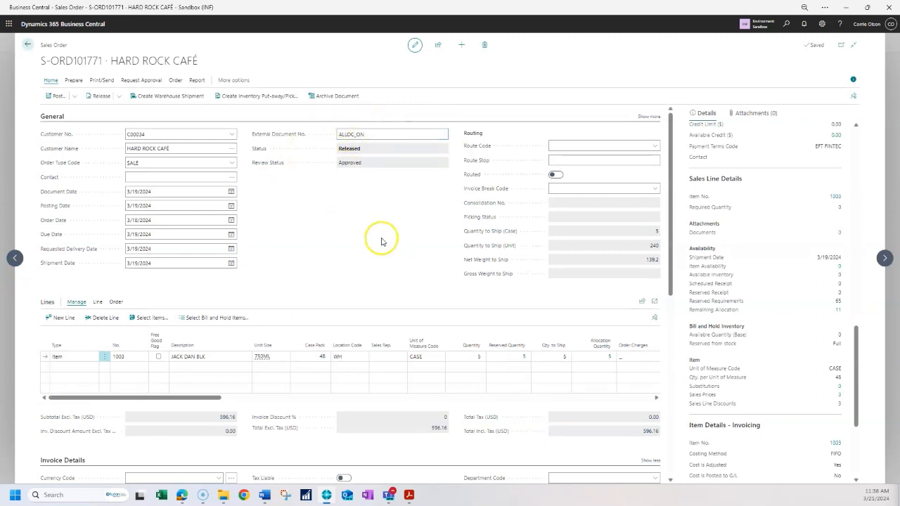
scroll(390, 271, down, 2)
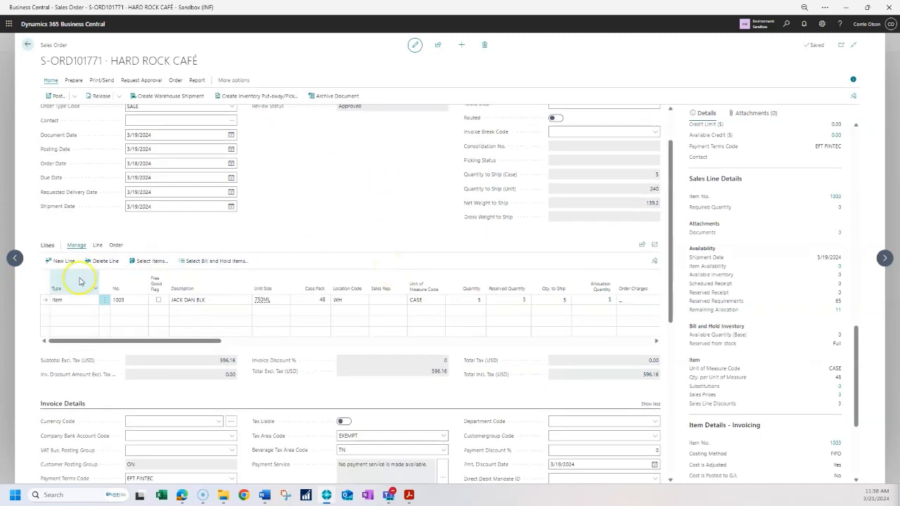
click(130, 301)
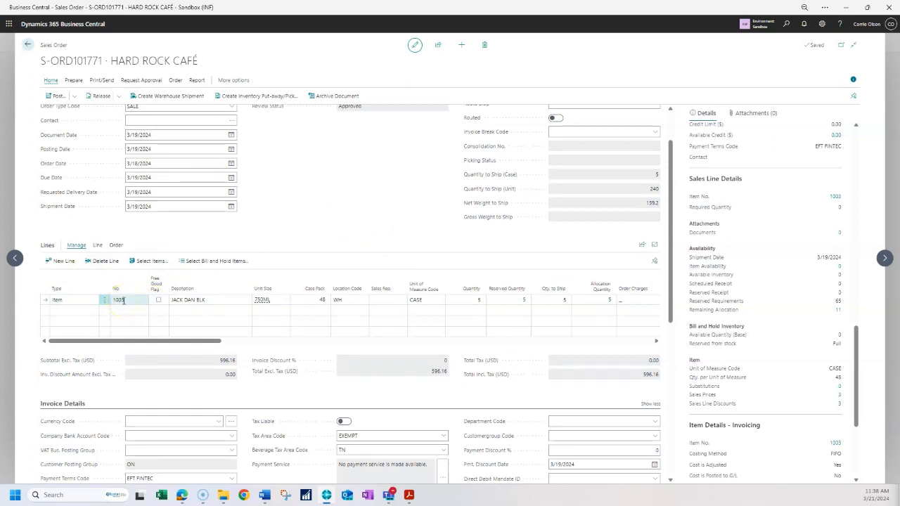
- Open the allocation entries for this line's allocation quantity and return to the order
click(598, 303)
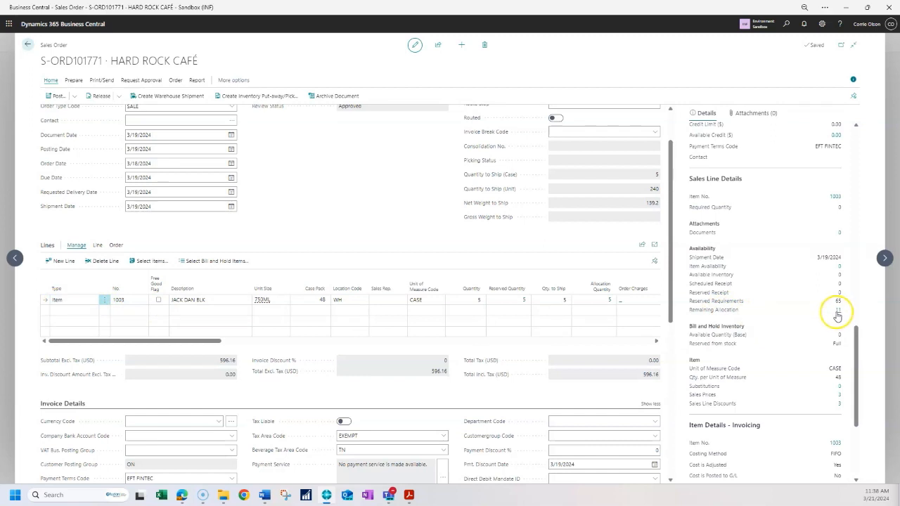
click(609, 303)
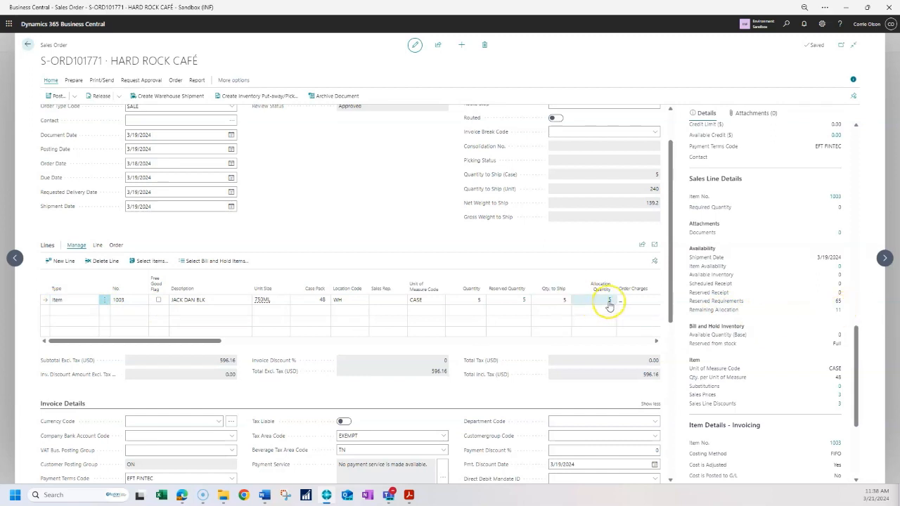
click(610, 301)
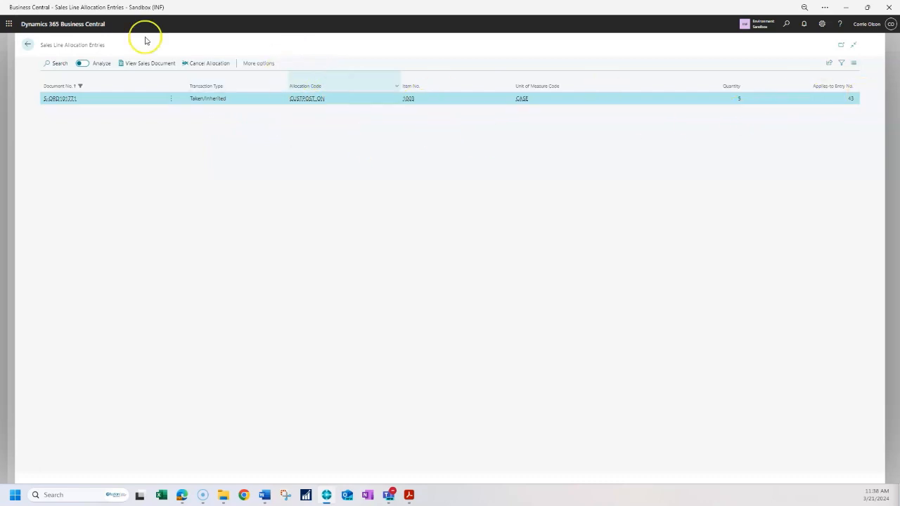
click(27, 44)
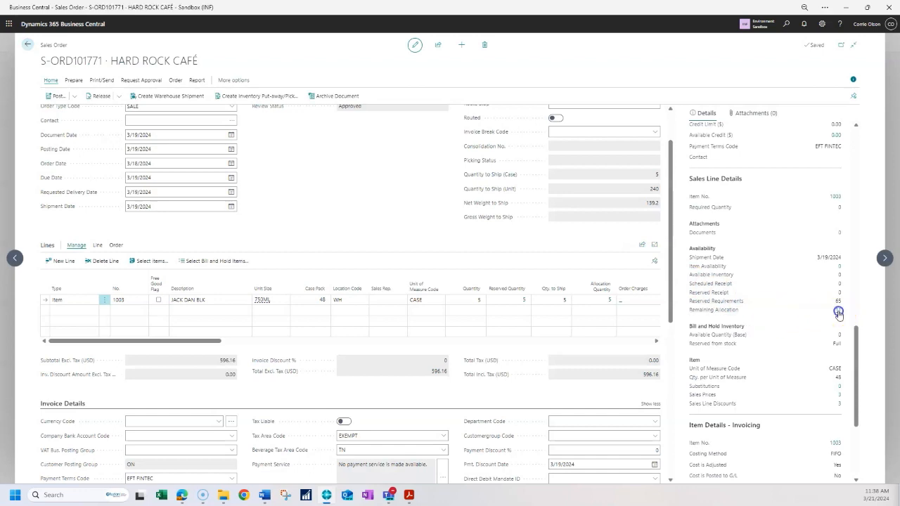
- Open the allocation subtotals for the item's remaining allocation and scroll through its quantity columns
click(838, 311)
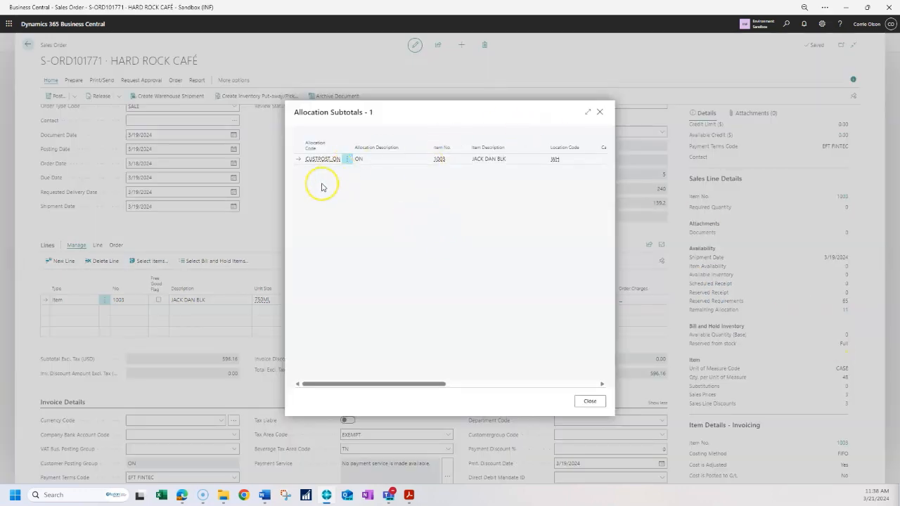
drag(386, 383, 514, 457)
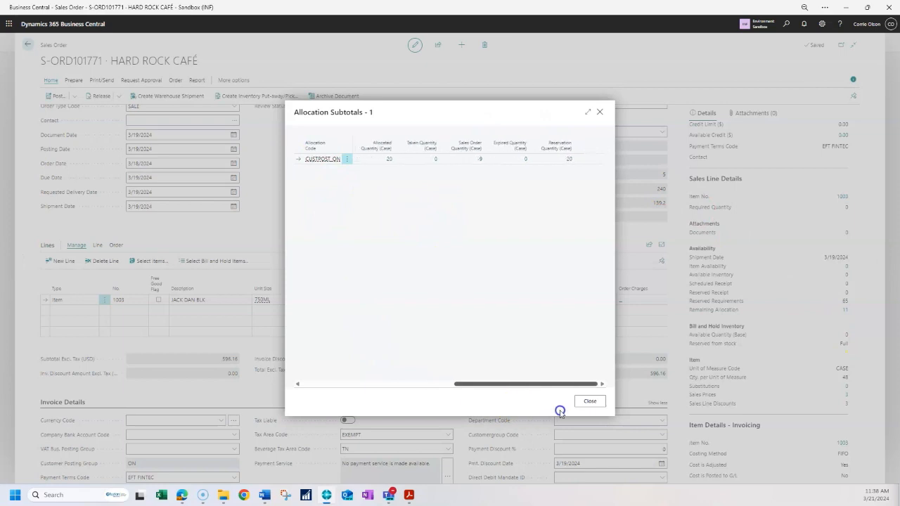
drag(500, 387, 409, 337)
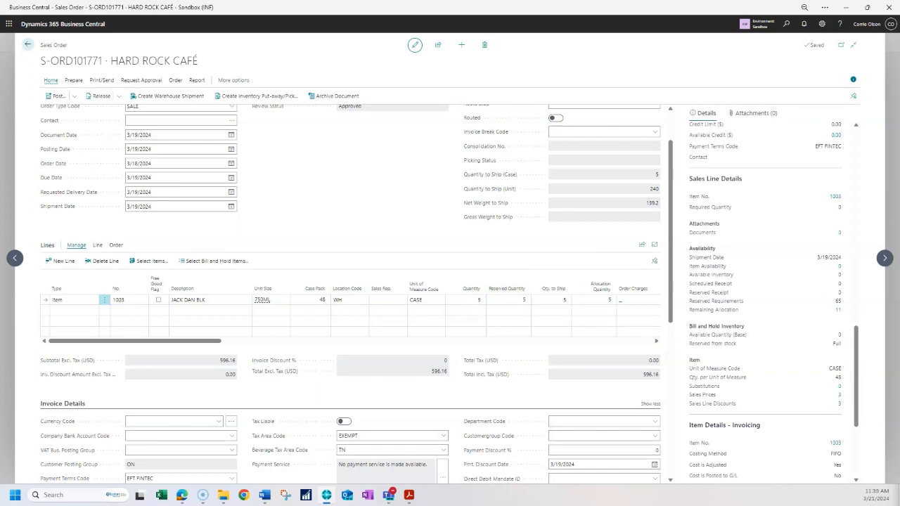
- Step ahead to order S-ORD101773 and view the allocation entries for its line's allocation quantity, then return
click(15, 258)
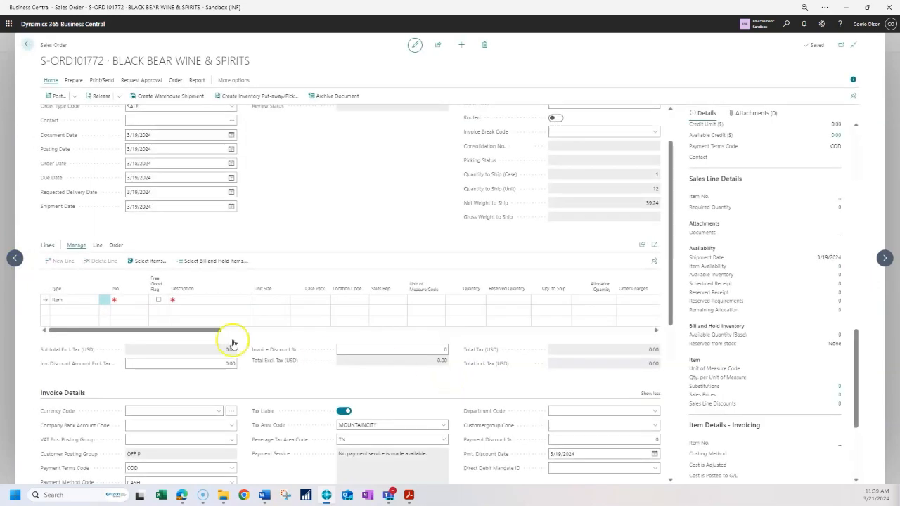
click(14, 258)
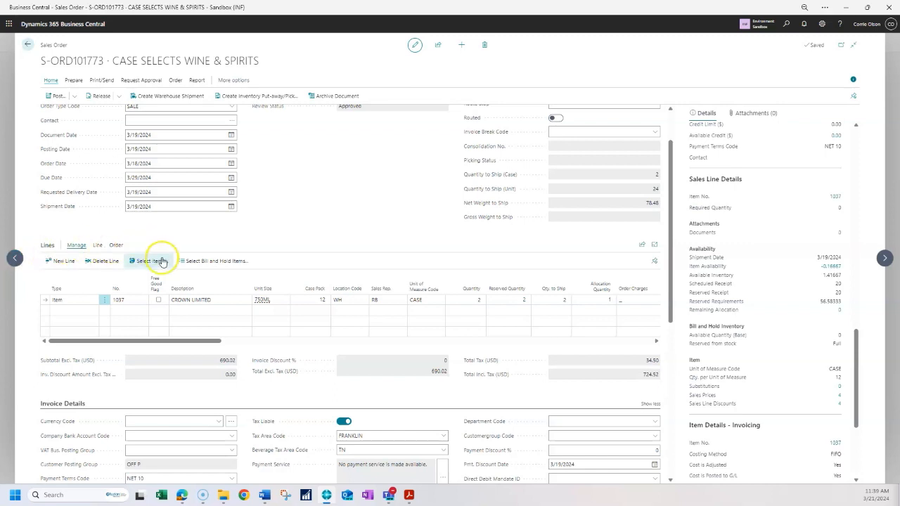
scroll(282, 187, up, 1)
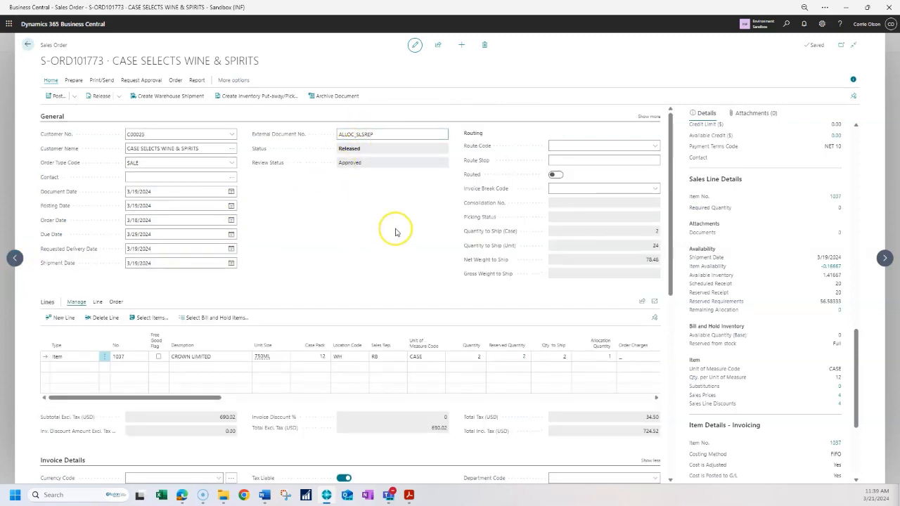
scroll(395, 232, down, 2)
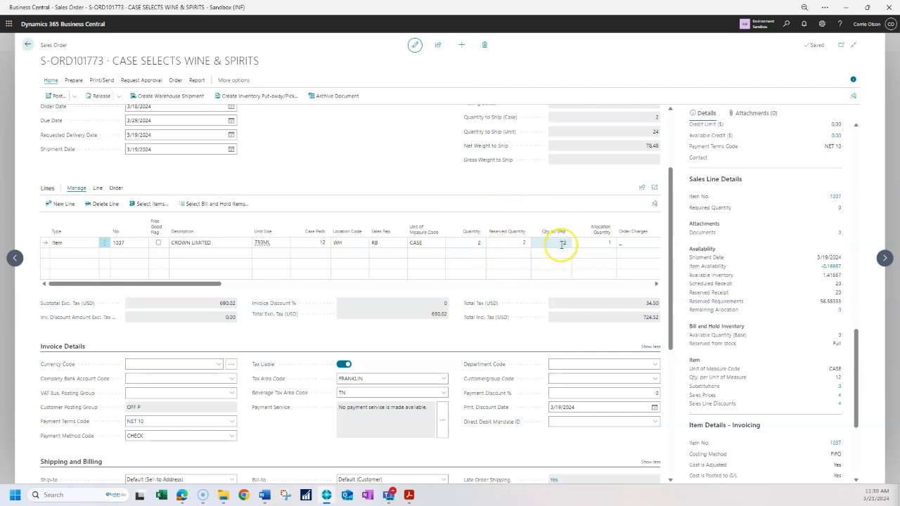
click(610, 246)
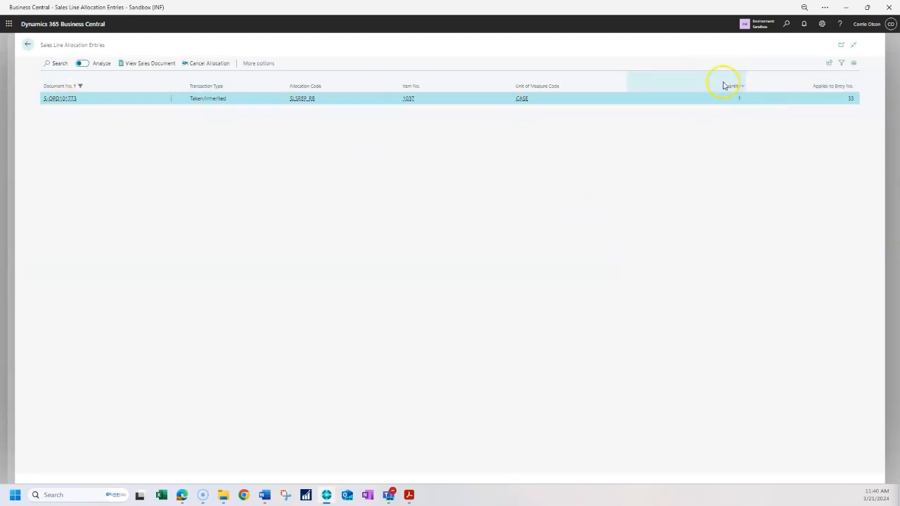
click(25, 47)
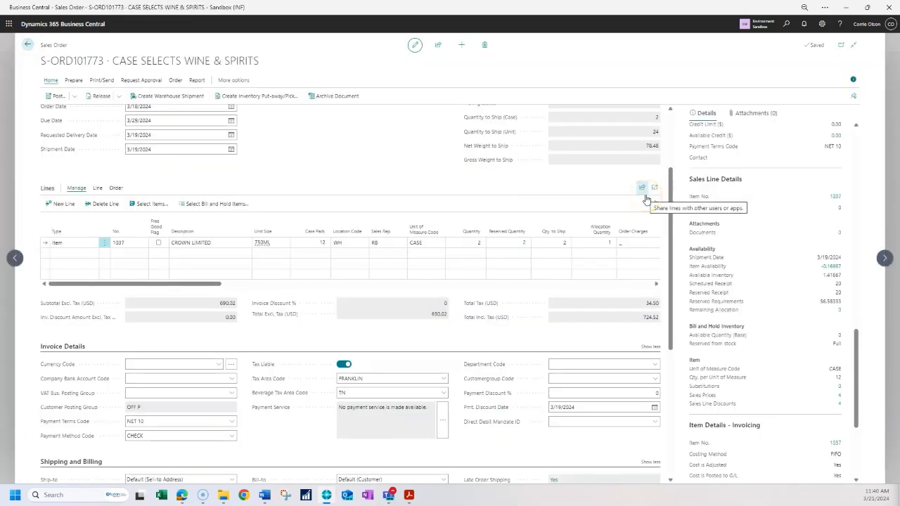
click(646, 199)
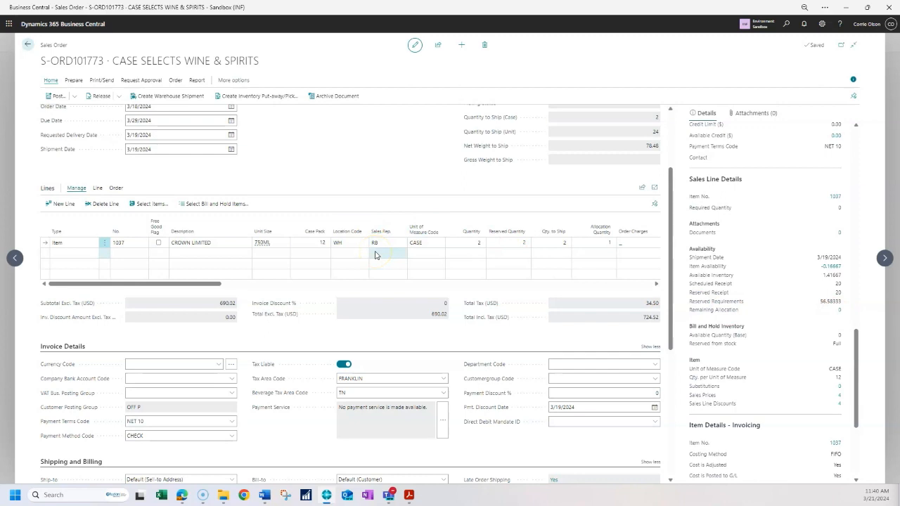
click(518, 253)
click(513, 245)
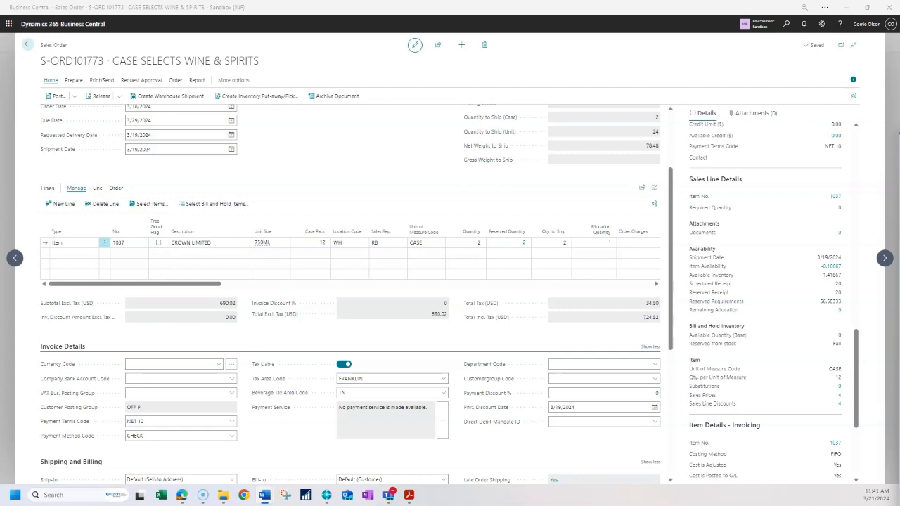
- Browse through orders S-ORD101774 and S-ORD101775 to compare their line allocations
click(15, 258)
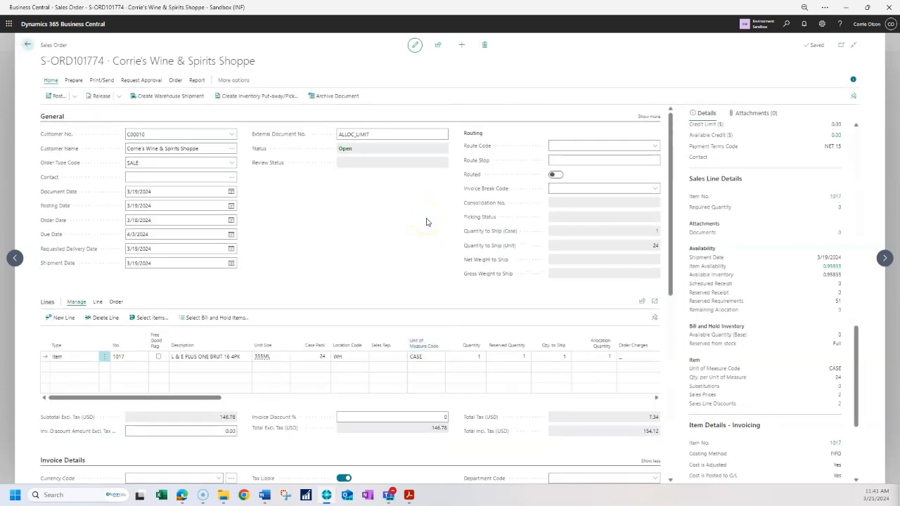
scroll(426, 222, down, 1)
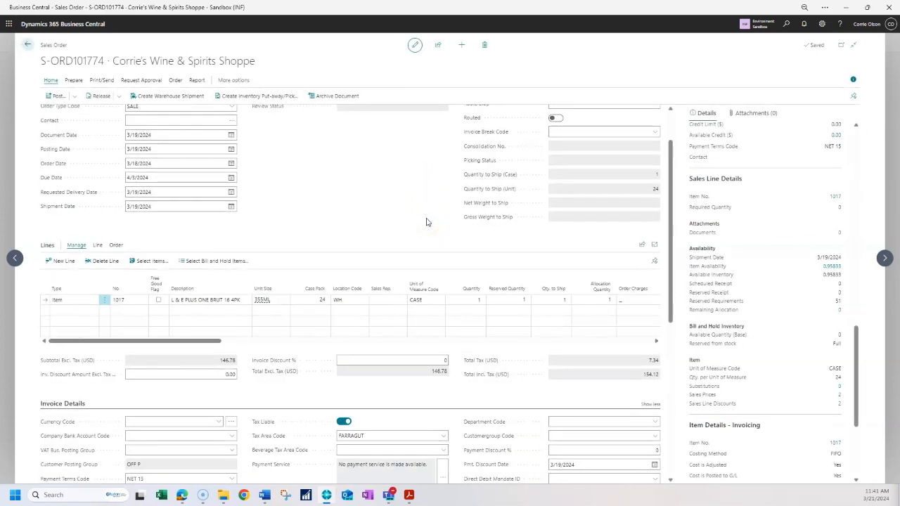
click(122, 302)
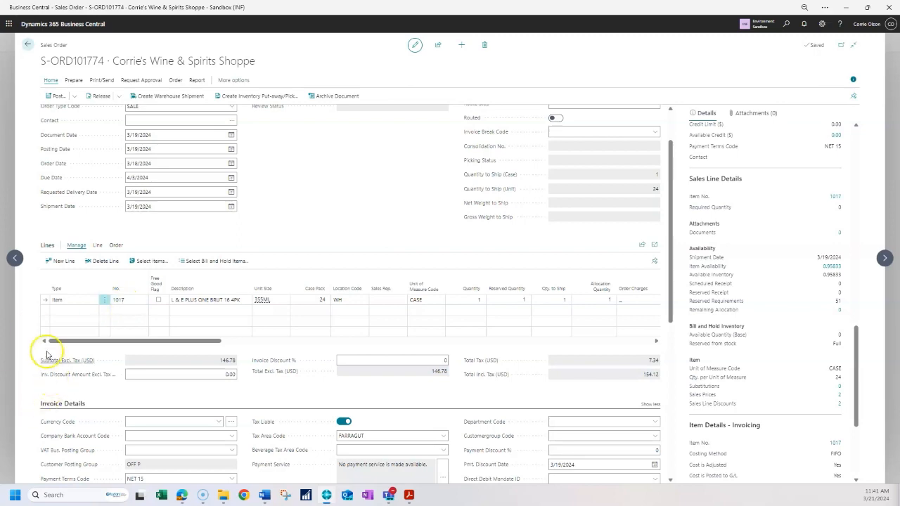
click(15, 258)
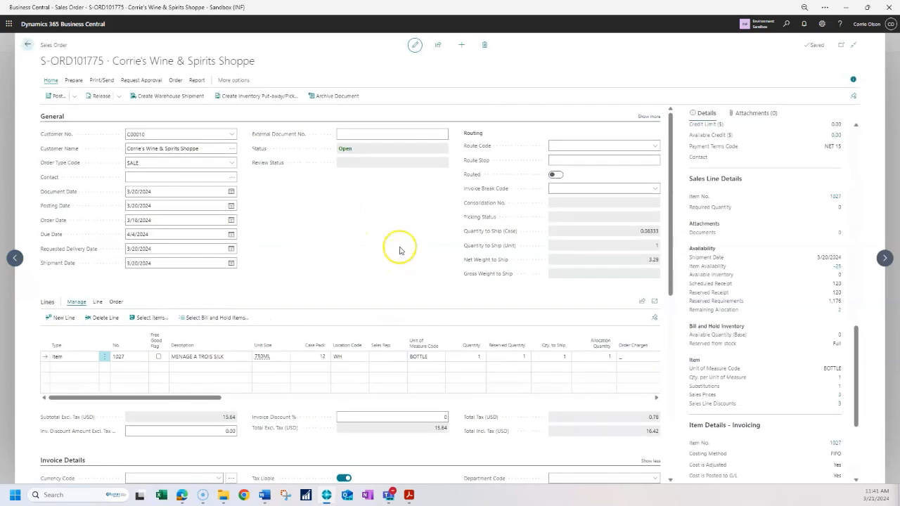
click(885, 258)
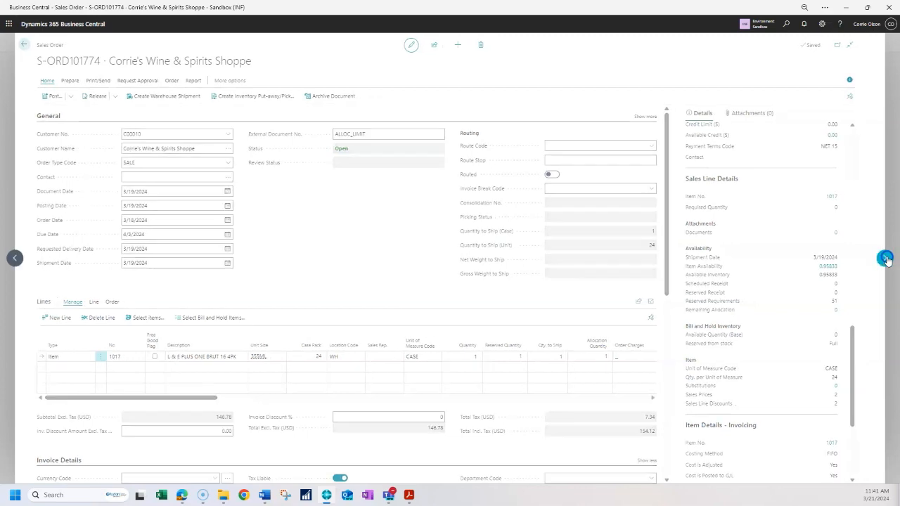
- Step back to order S-ORD101772 and add a sales line for item 1037
click(885, 258)
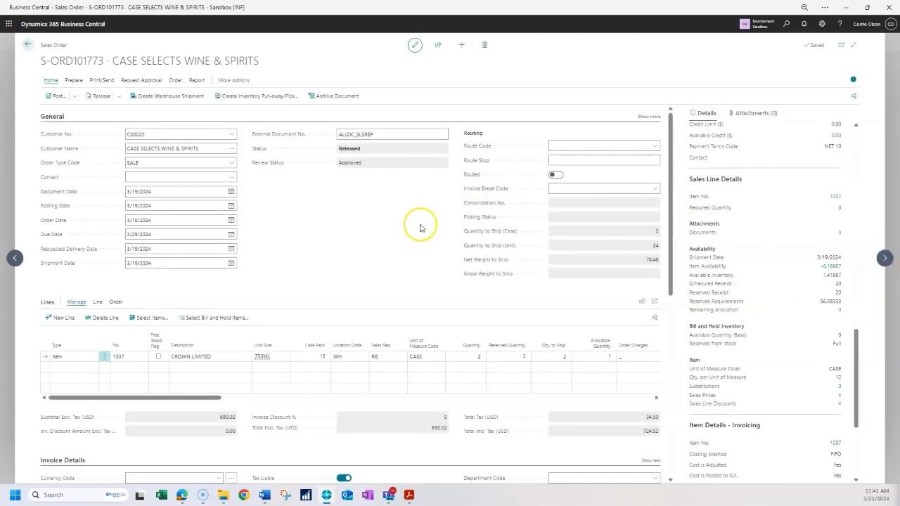
click(881, 259)
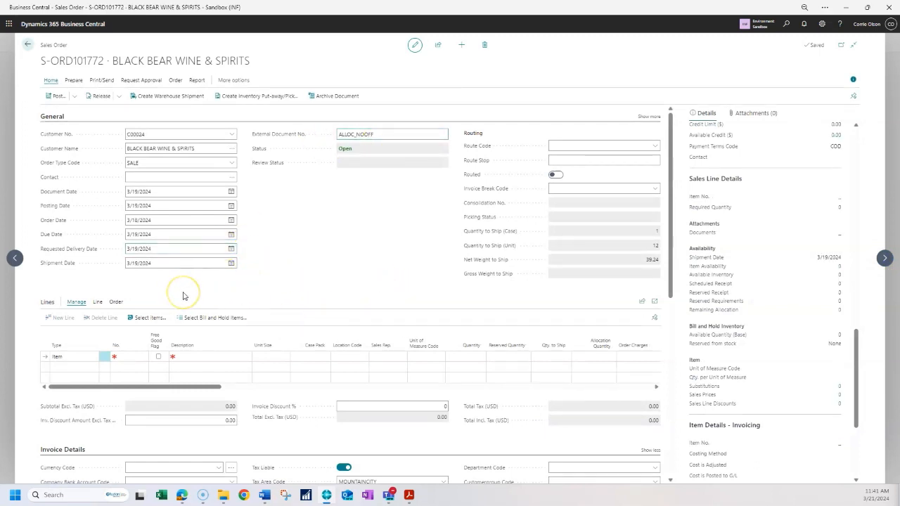
click(177, 354)
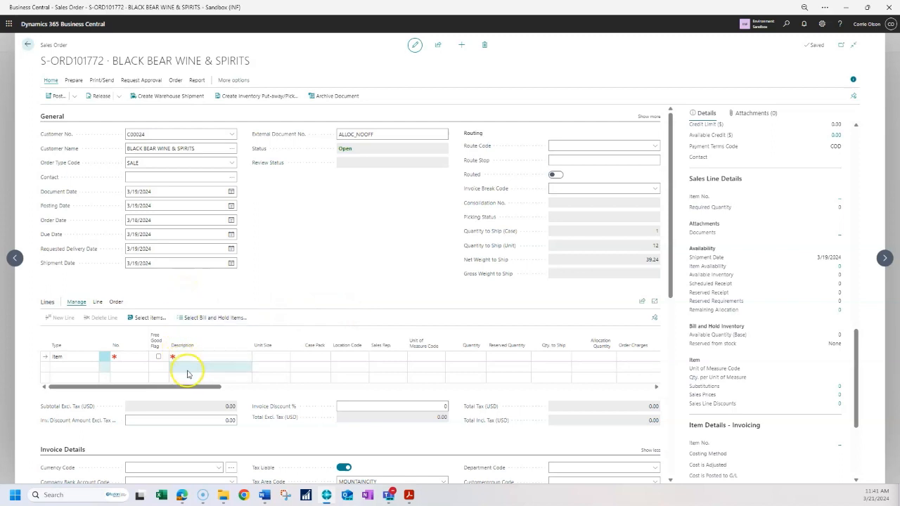
click(113, 360)
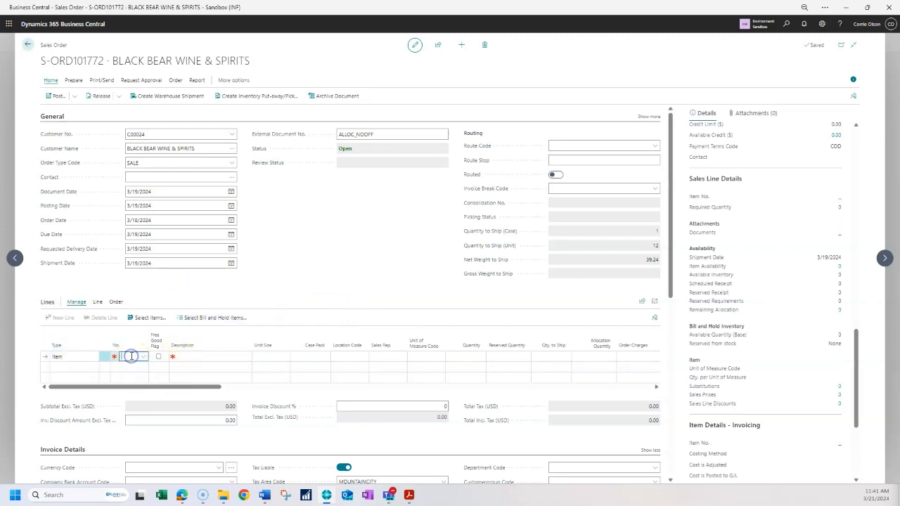
text(1)
text(003)
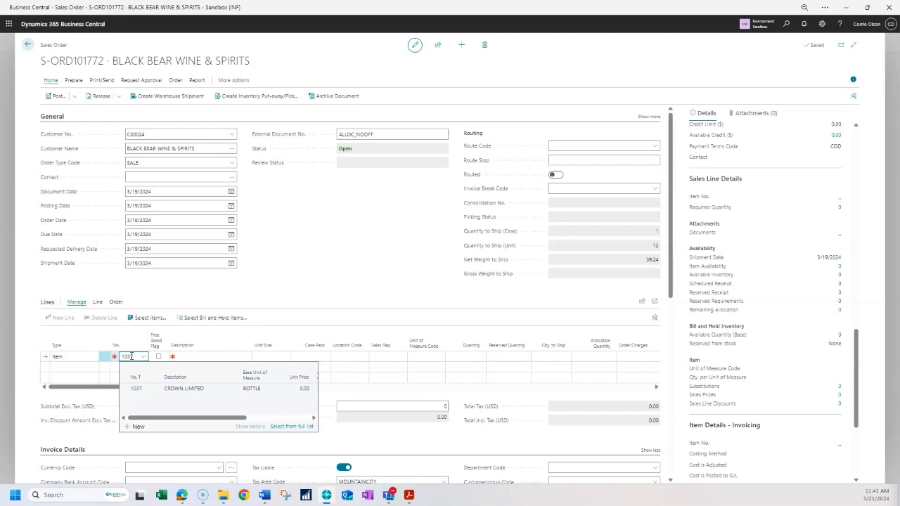
key(Tab)
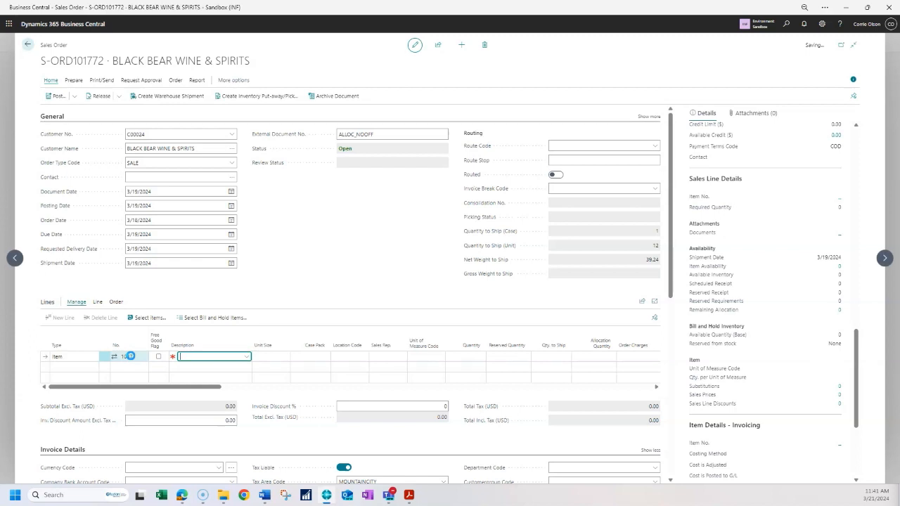
key(Tab)
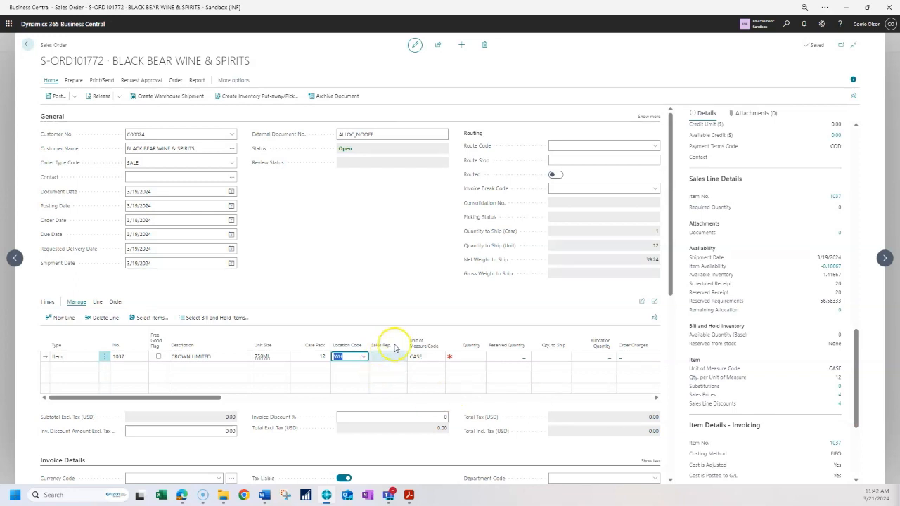
- Set the line's quantity to 5 and decline reserving the items manually
click(469, 355)
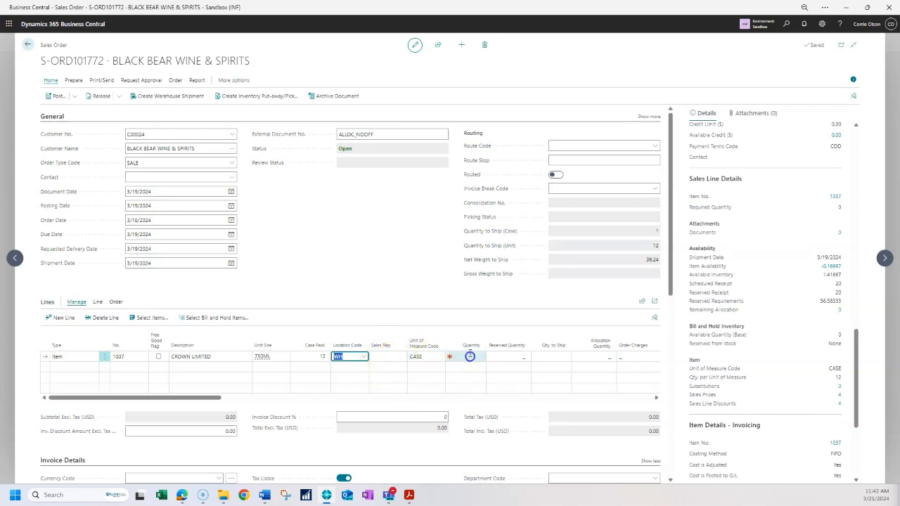
text(5)
key(Tab)
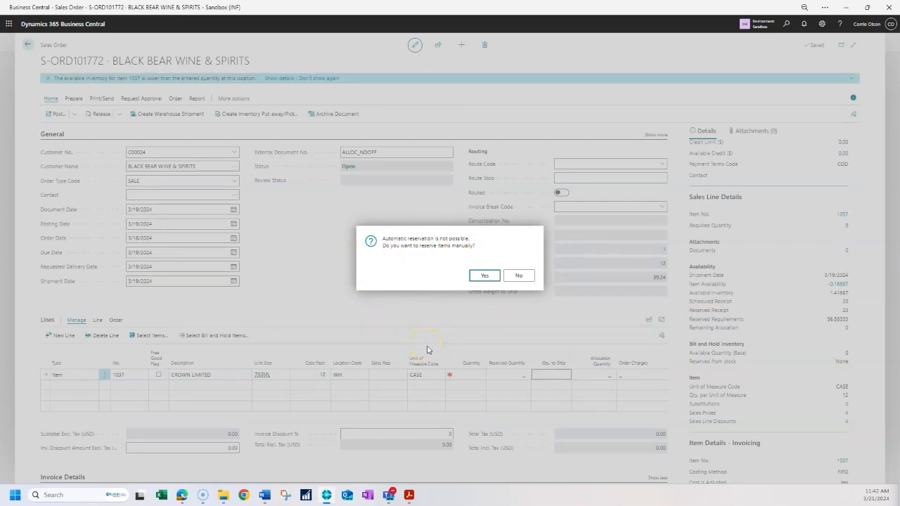
click(518, 278)
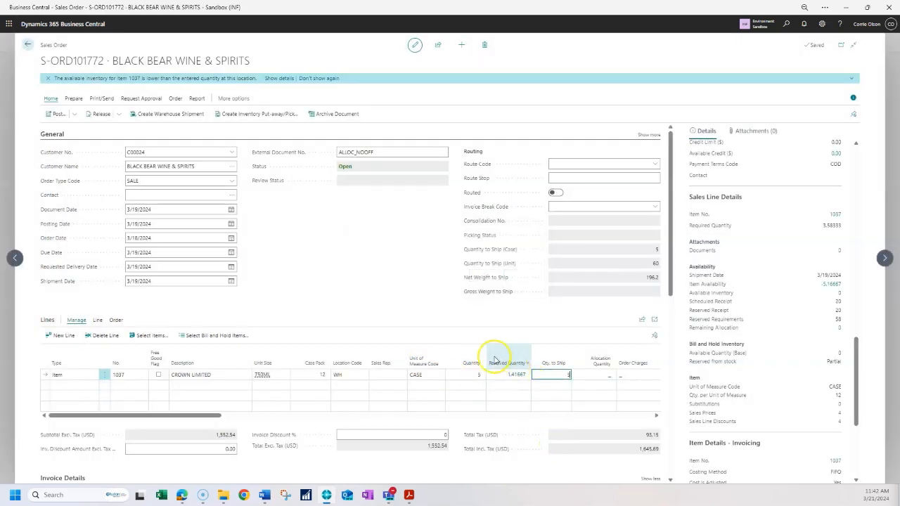
- Set the line's quantity to ship to 1
key(BackSpace)
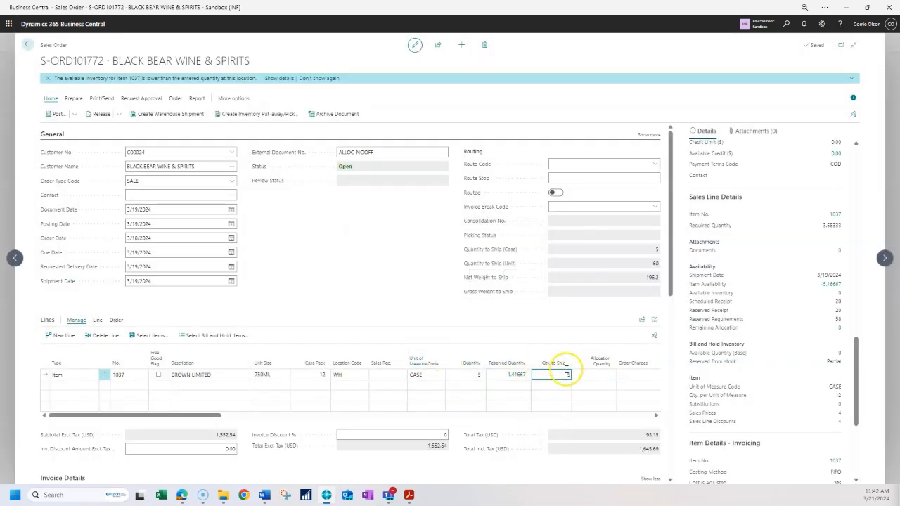
click(567, 375)
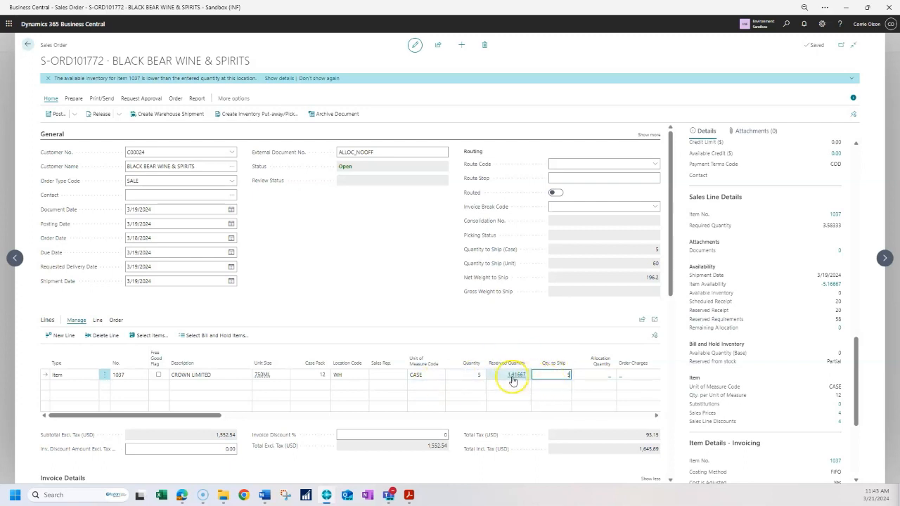
click(552, 374)
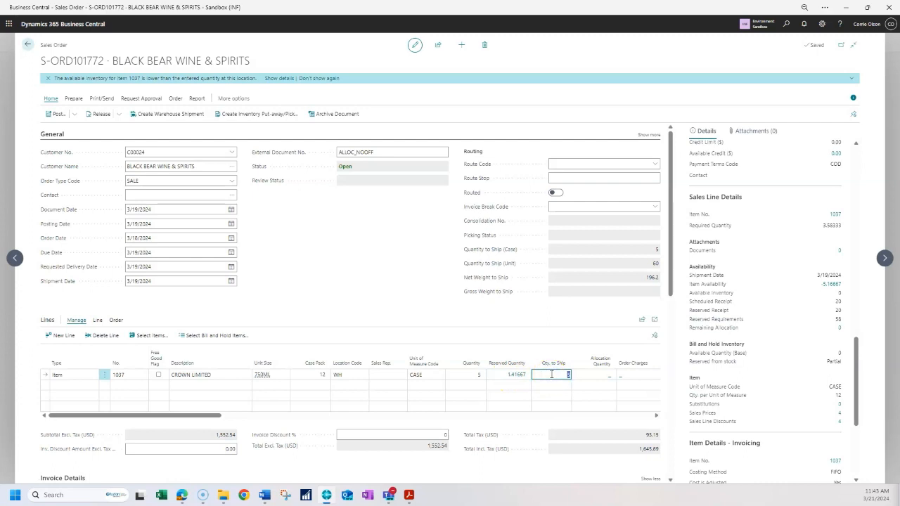
text(1)
key(Tab)
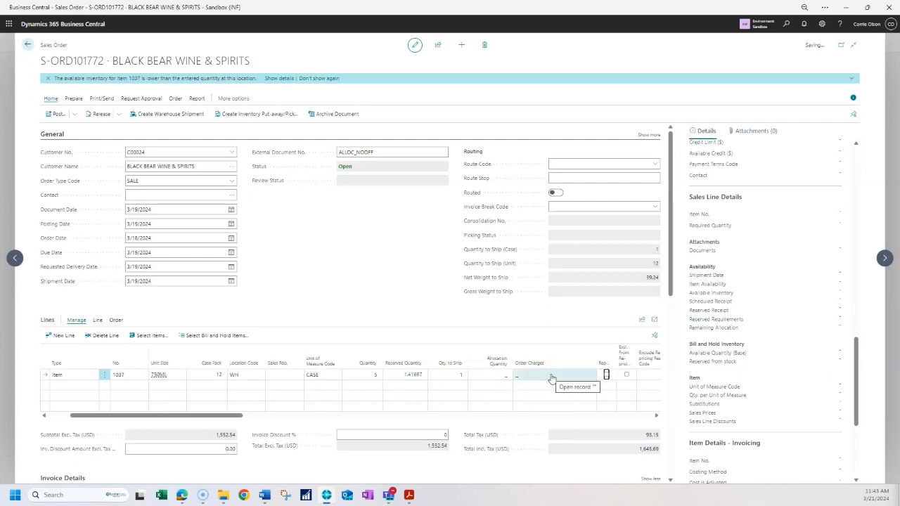
click(503, 379)
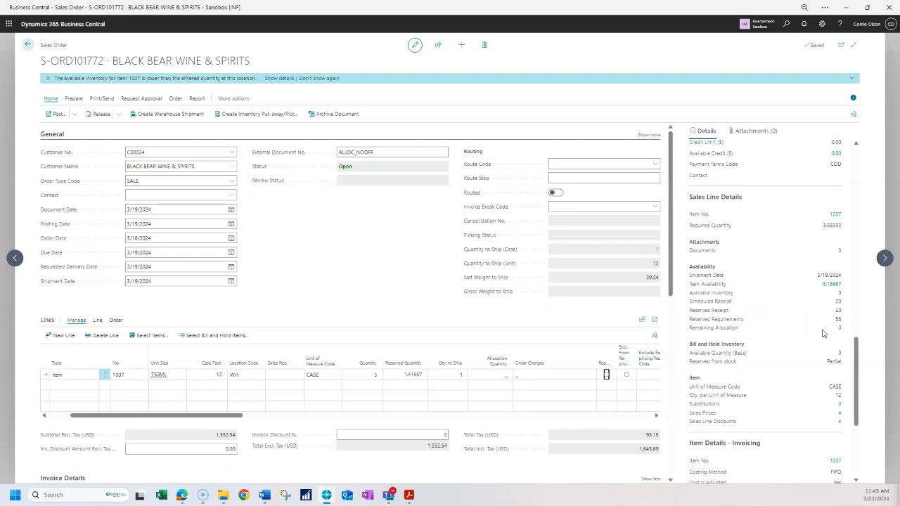
- Open the allocation subtotals for the line's remaining allocation and close them
click(838, 327)
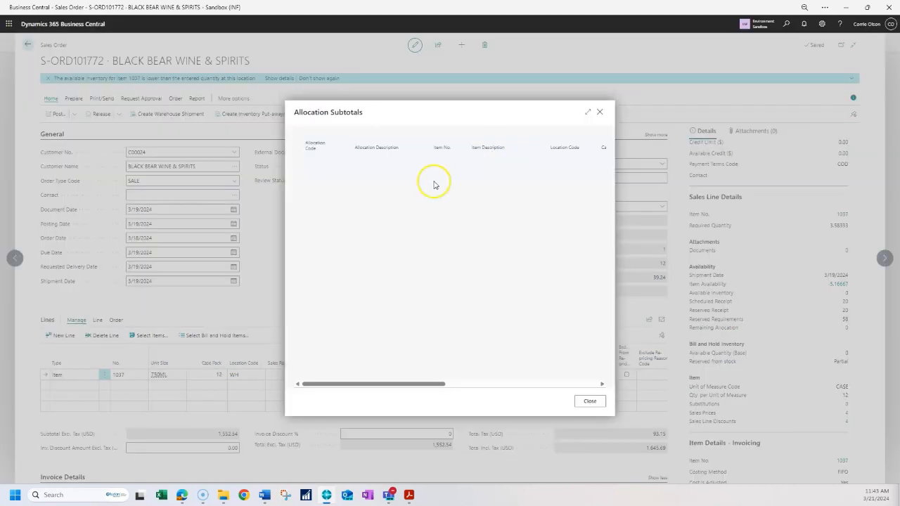
click(599, 113)
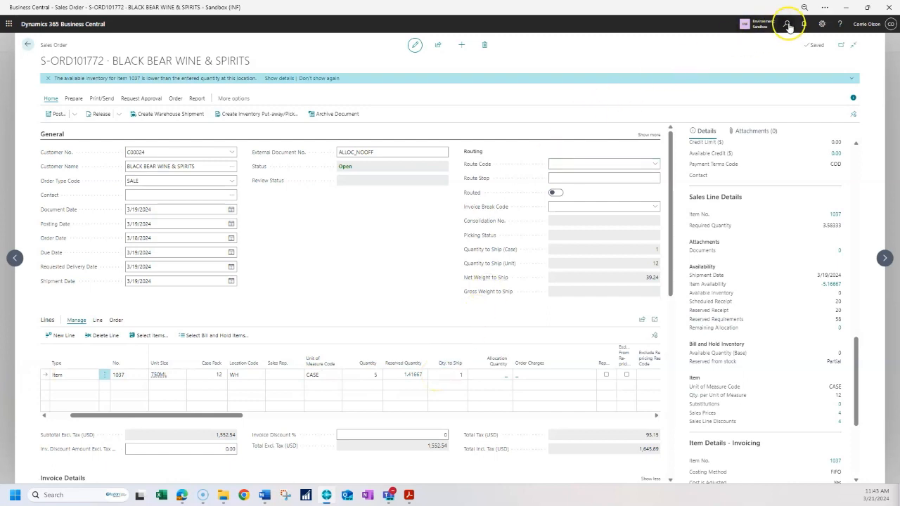
- Search for and open the Allocation List, scroll through it, and open its allocation ledger entries
key(alt+q)
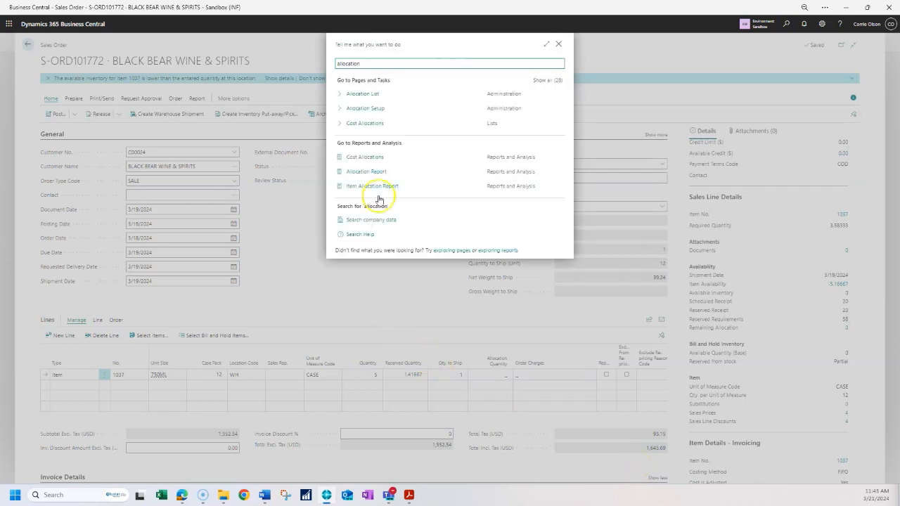
click(382, 94)
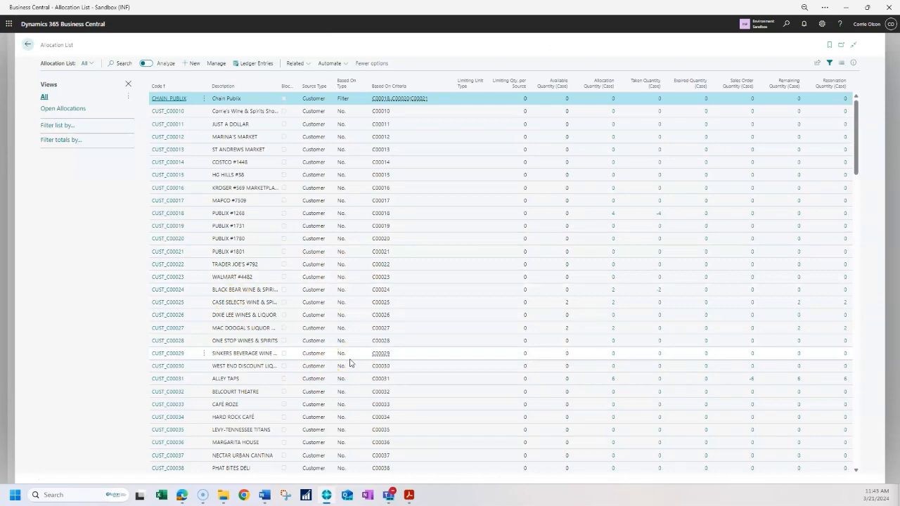
scroll(351, 363, down, 5)
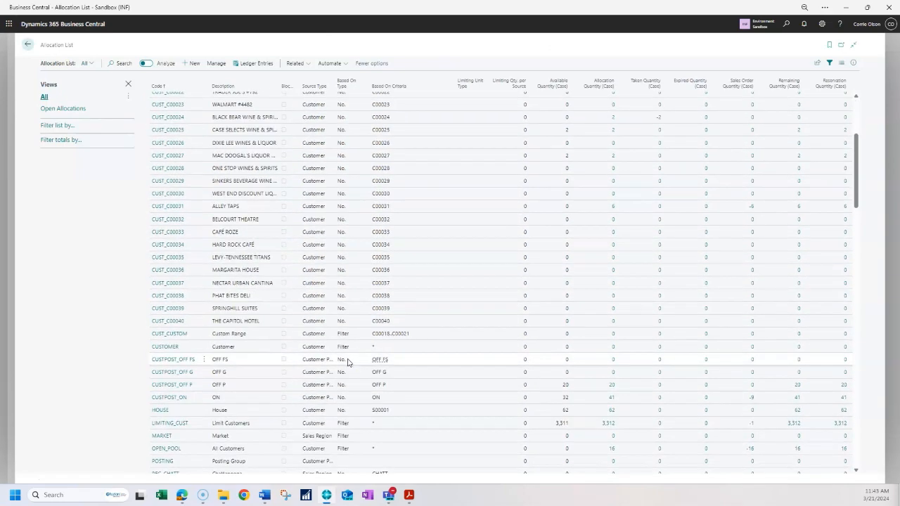
click(261, 64)
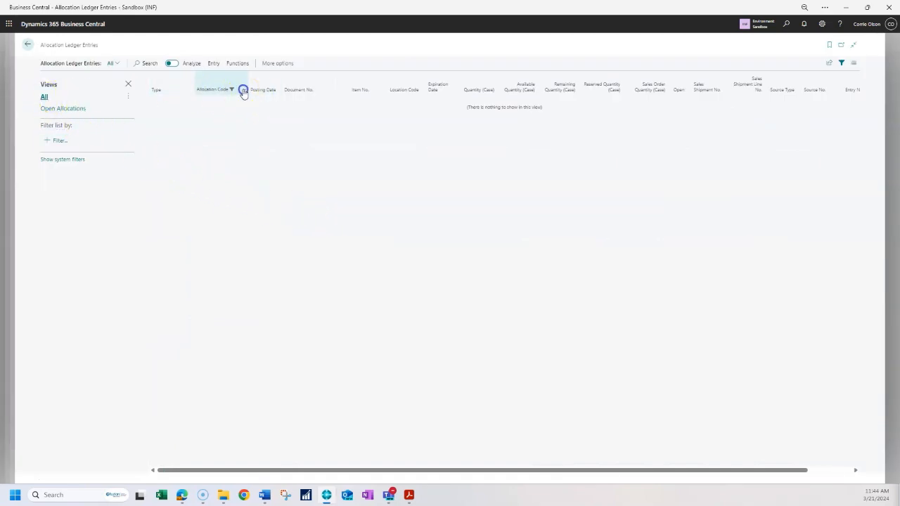
- Clear the allocation code filter on the ledger entries and filter them to item 1037
click(244, 90)
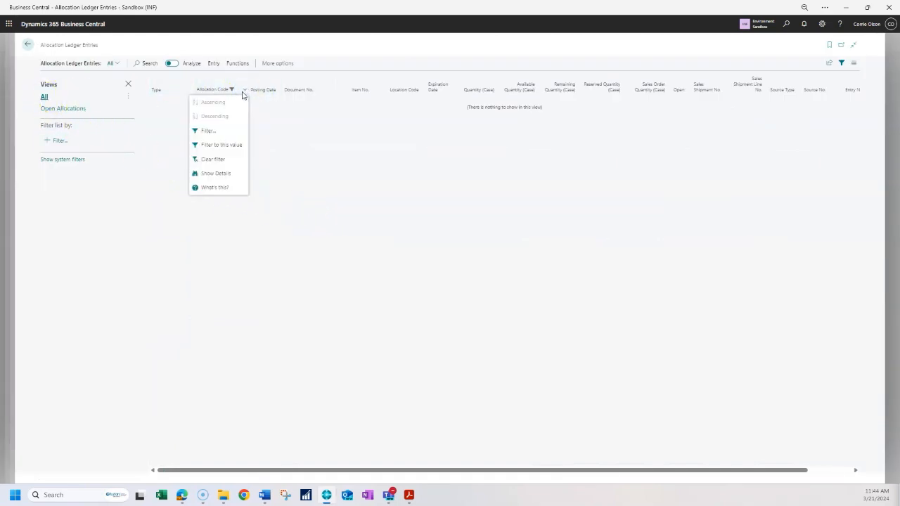
click(216, 161)
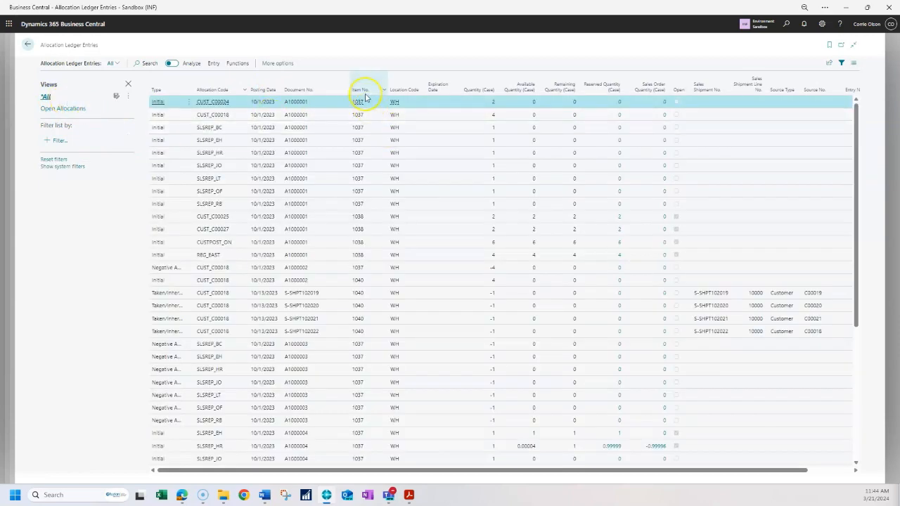
click(386, 91)
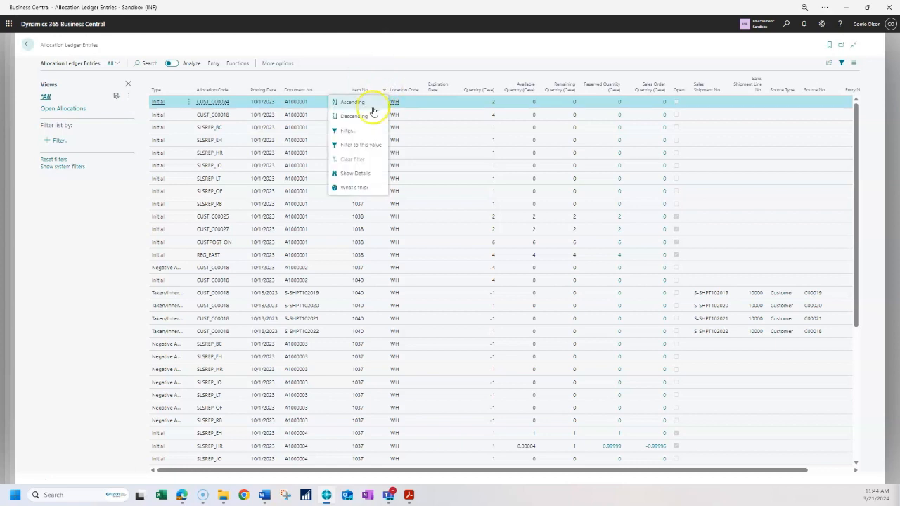
click(347, 147)
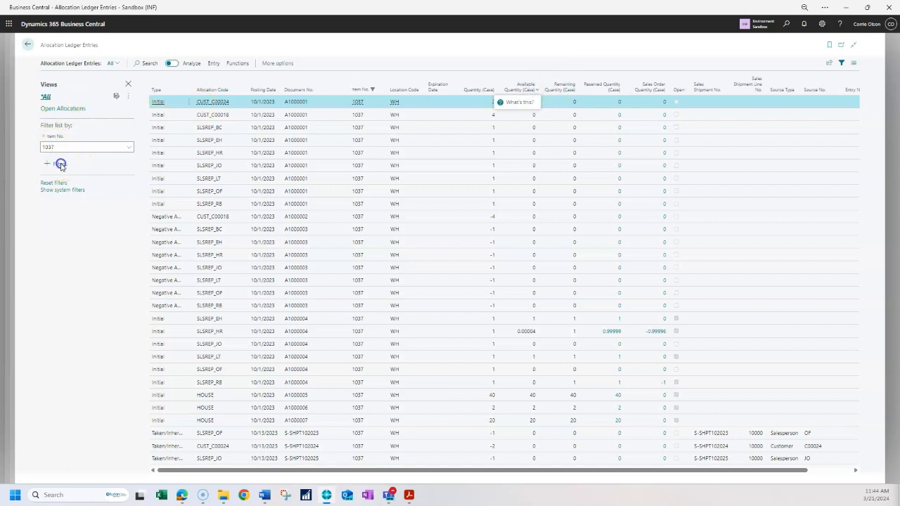
- Filter the ledger entries to a Remaining Quantity (Case) other than 0
click(533, 92)
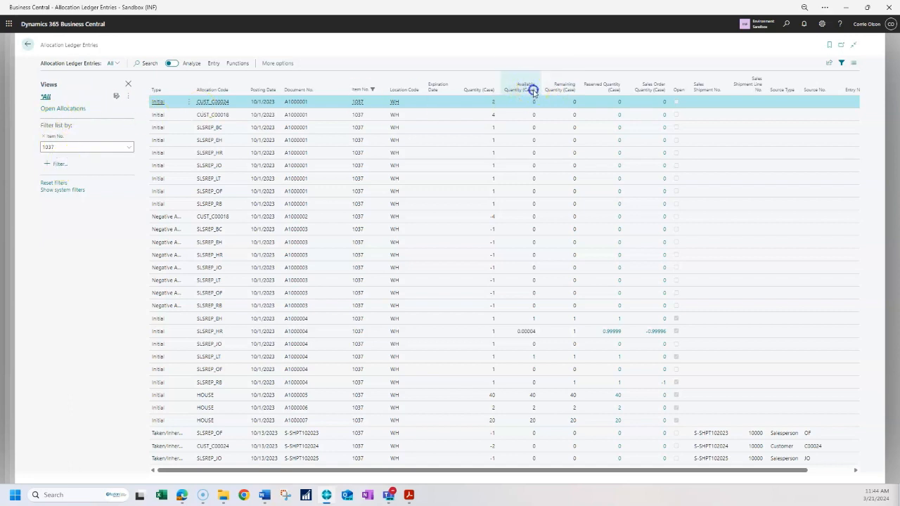
click(571, 92)
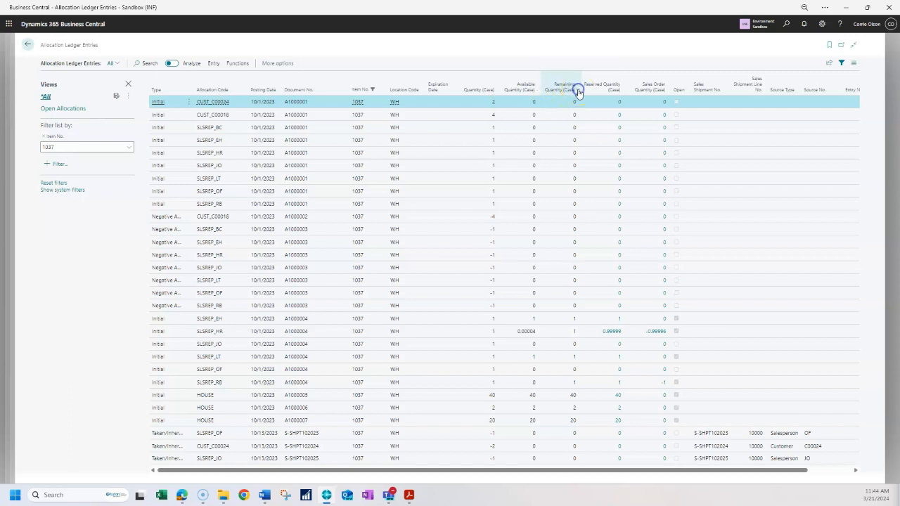
click(577, 90)
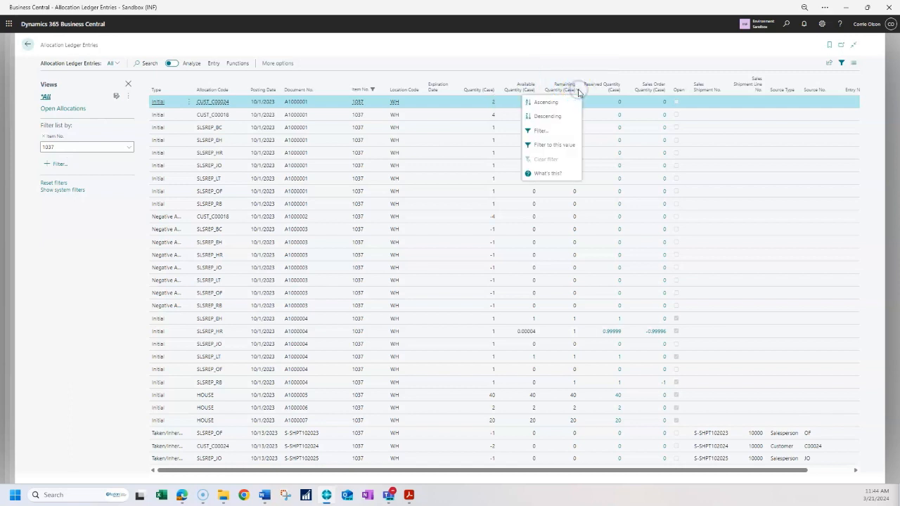
click(541, 132)
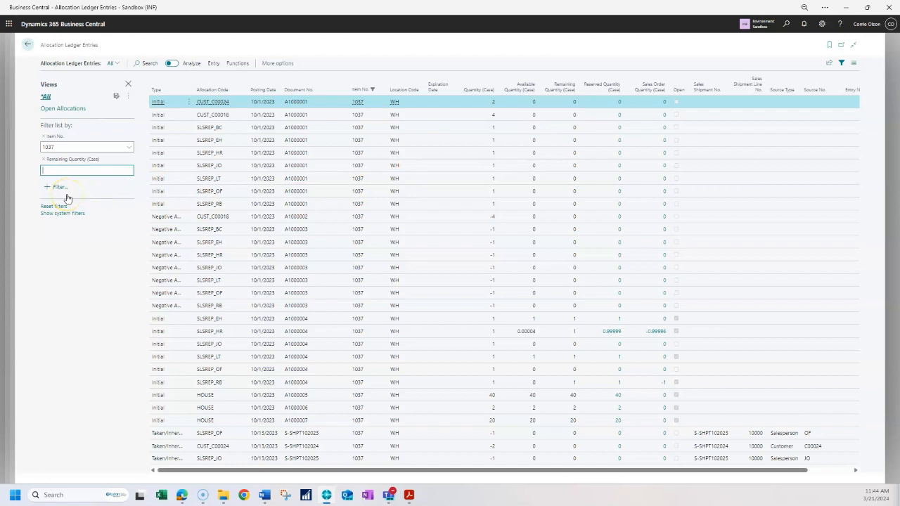
key(Tab)
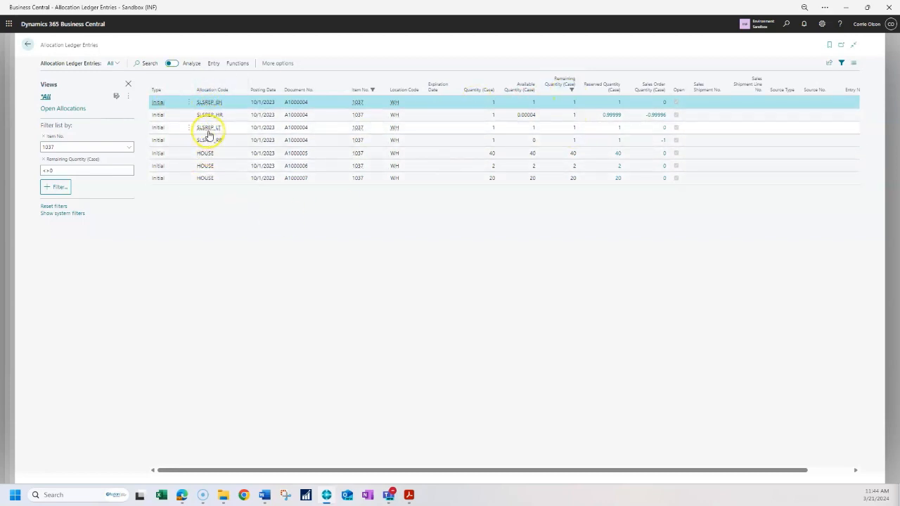
- Return to the sales order and expand, then collapse, the General section's extra fields
click(28, 47)
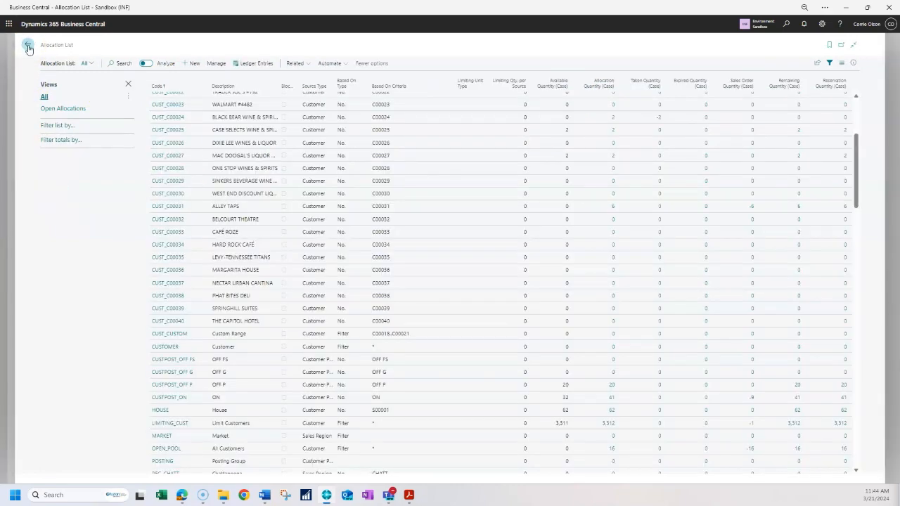
click(28, 47)
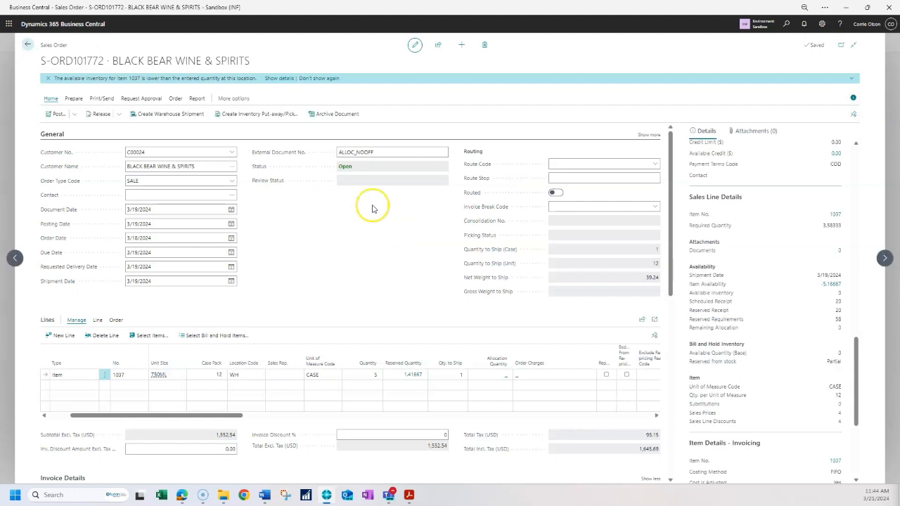
click(650, 135)
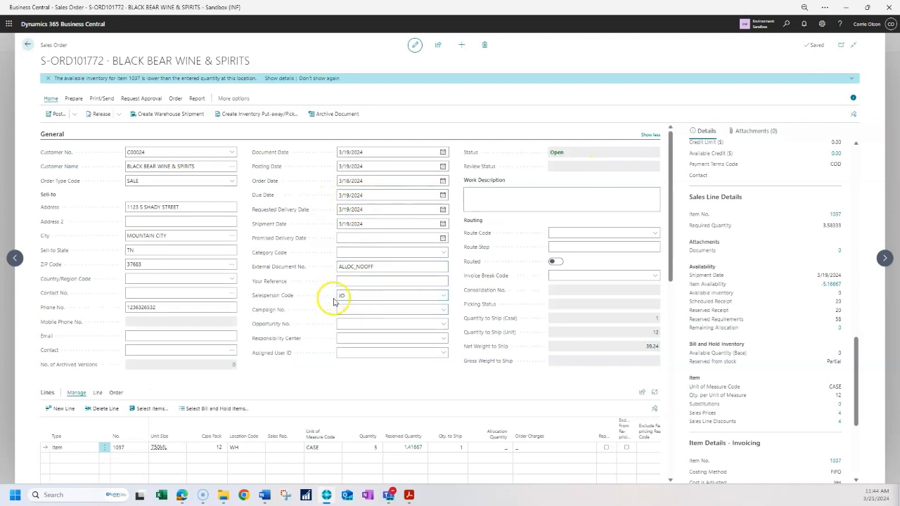
click(650, 134)
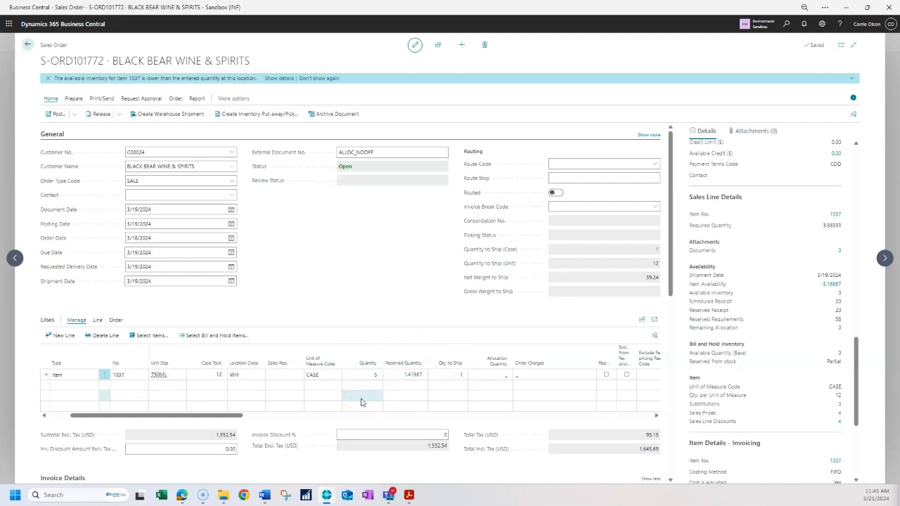
- Open the item card for the line's item 1037
click(123, 375)
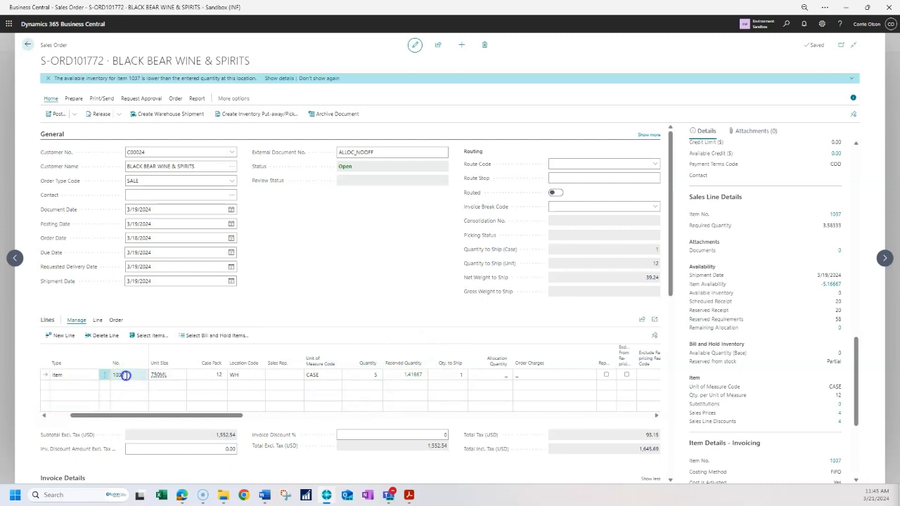
click(144, 376)
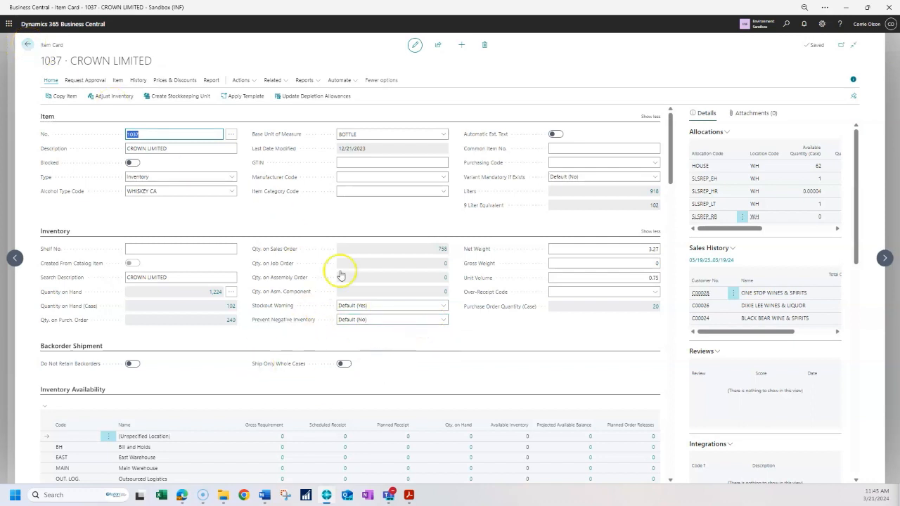
- Return to the sales order and open the Items list through the search for "Item"
click(30, 46)
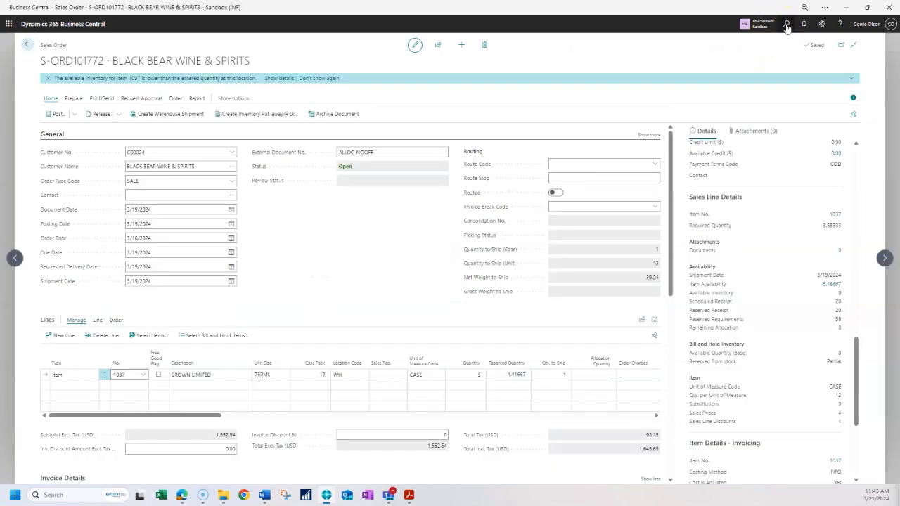
click(787, 25)
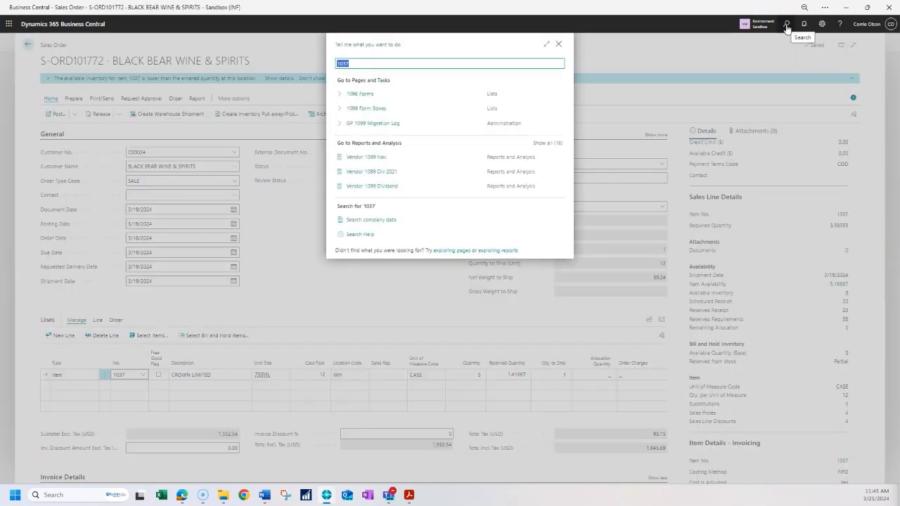
text(Item)
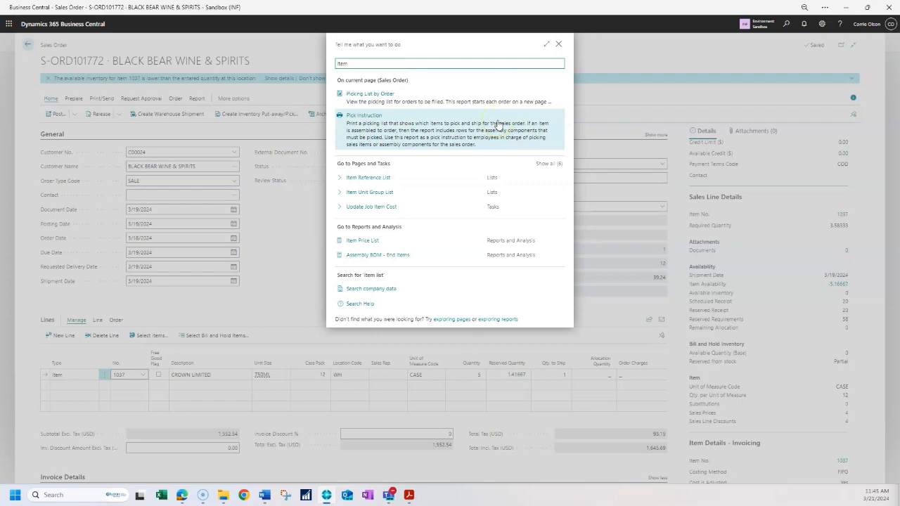
click(354, 178)
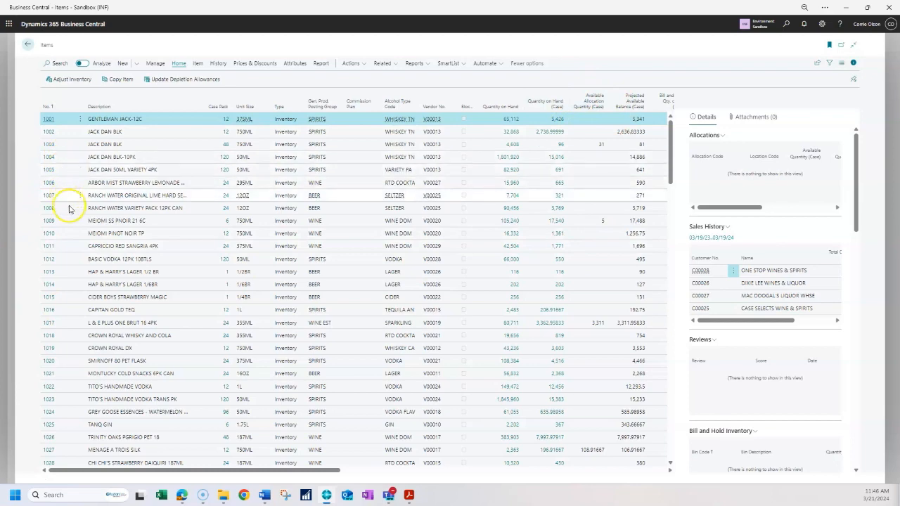
- Select item 1037 in the Items list and examine its allocations in the details pane
scroll(59, 372, down, 6)
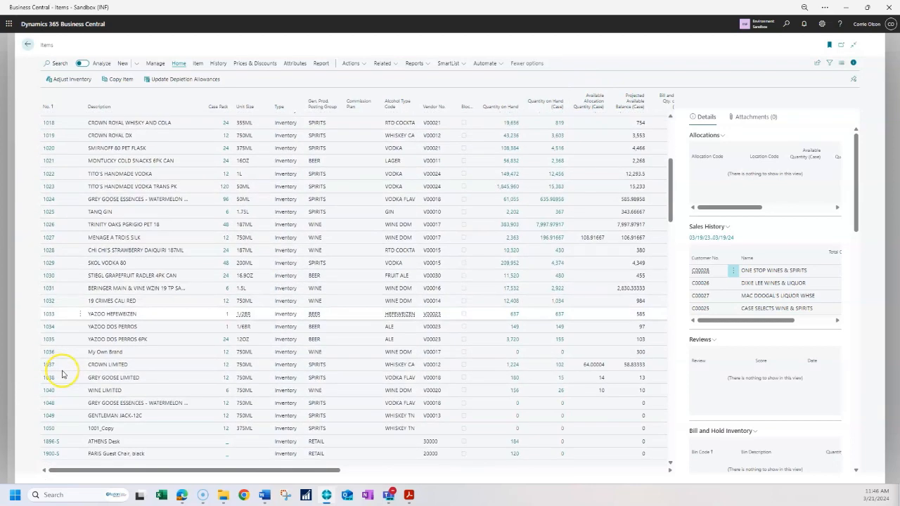
click(591, 367)
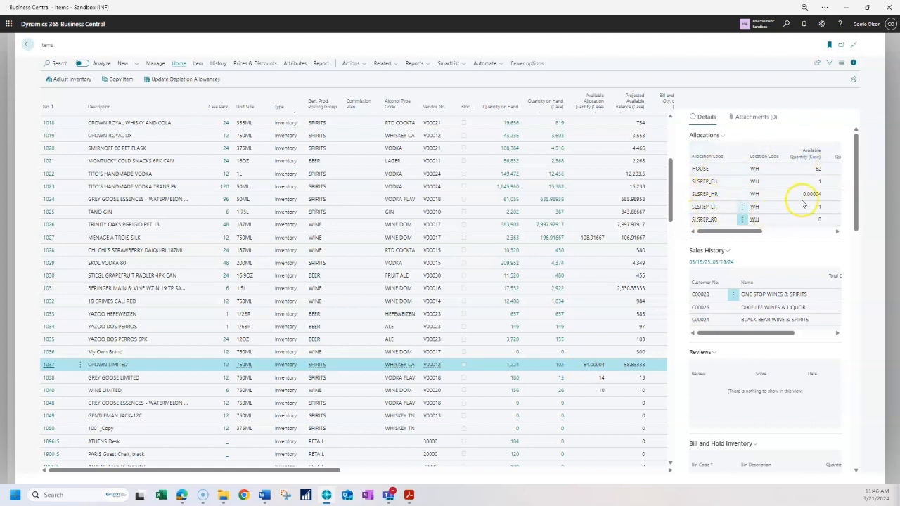
scroll(751, 203, down, 3)
scroll(753, 204, up, 3)
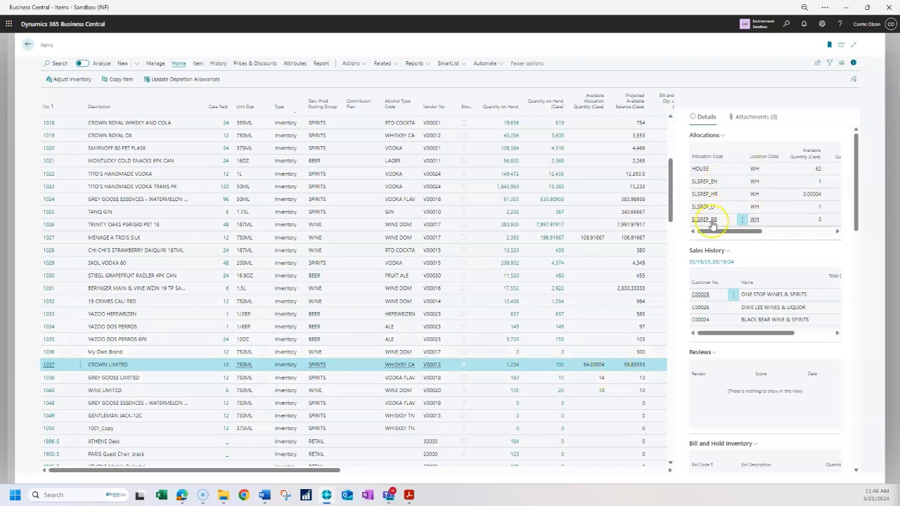
scroll(710, 189, down, 1)
scroll(717, 184, up, 1)
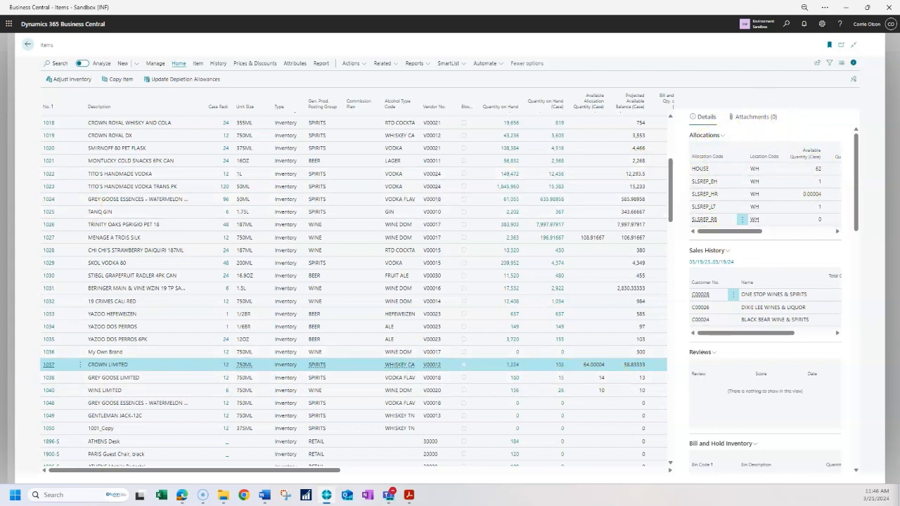
- Go back to the sales orders list and open sales order S-ORD101774
click(30, 46)
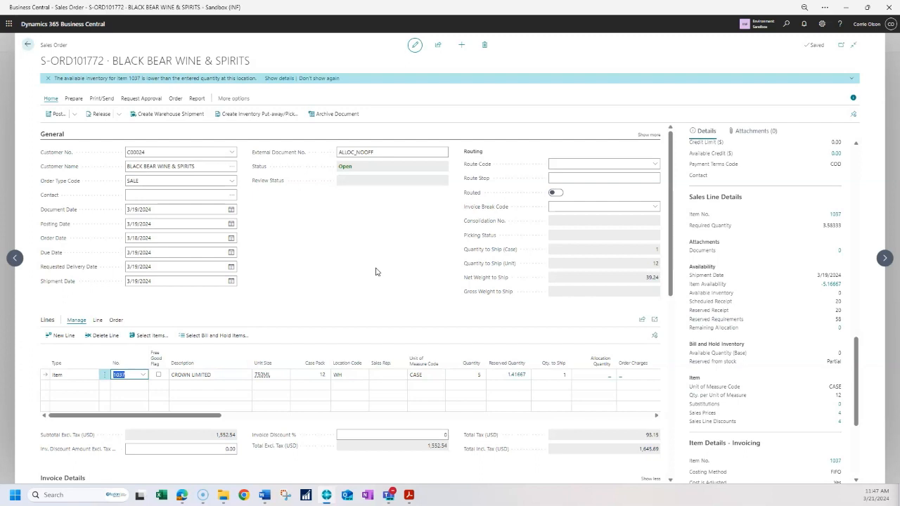
click(377, 265)
click(30, 45)
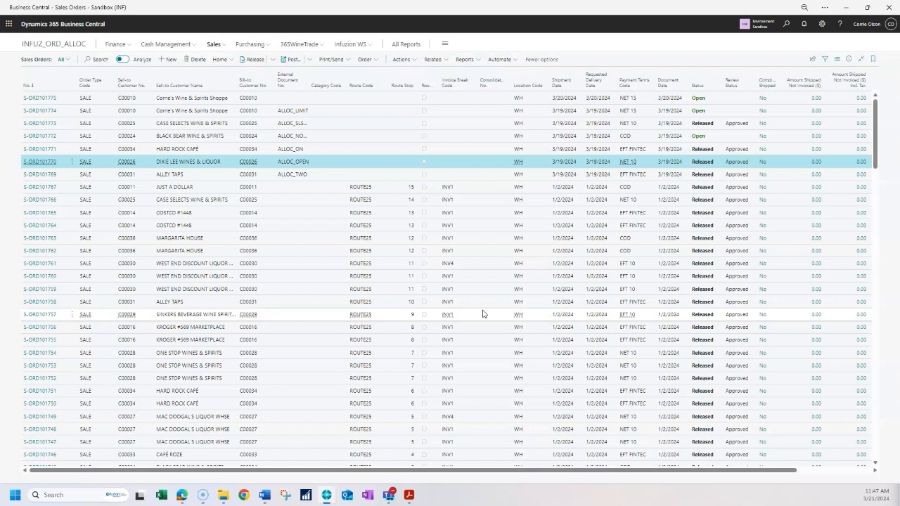
click(31, 110)
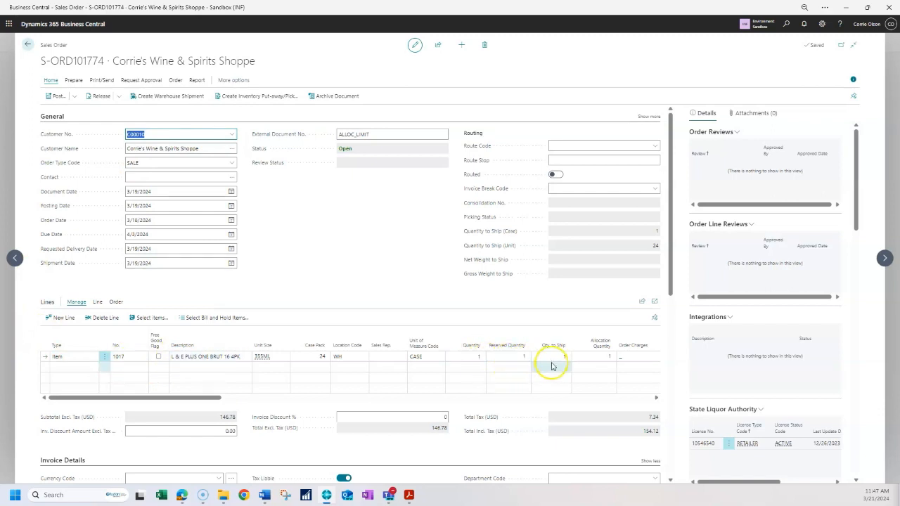
- Try to change the line's quantity to 2 cases, then discard the change
click(609, 360)
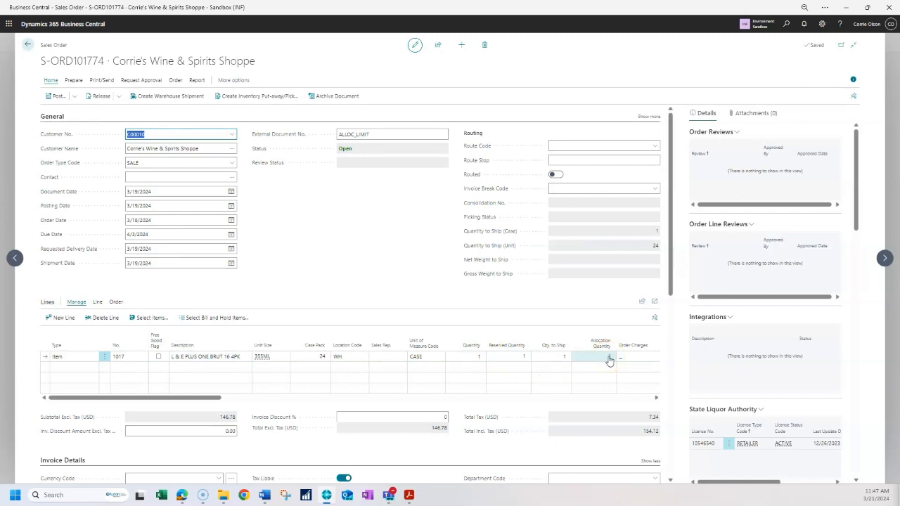
scroll(801, 267, down, 8)
scroll(801, 288, down, 3)
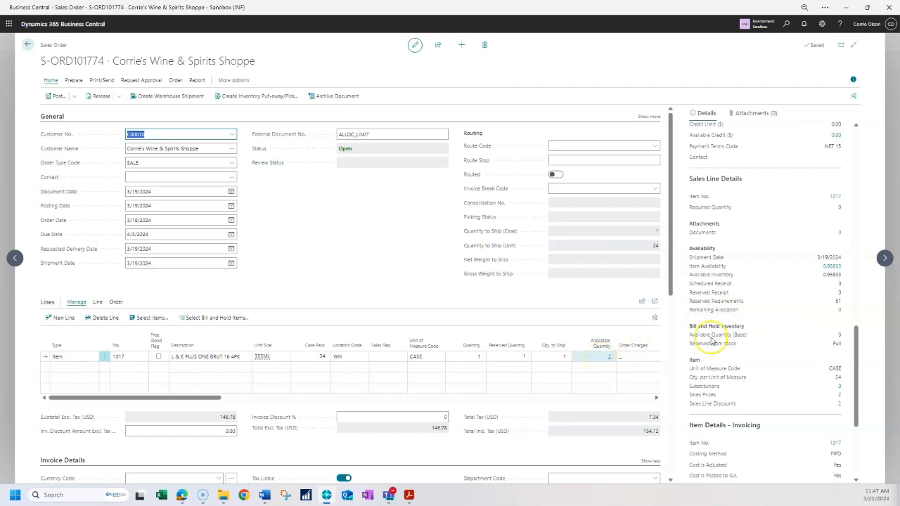
click(478, 358)
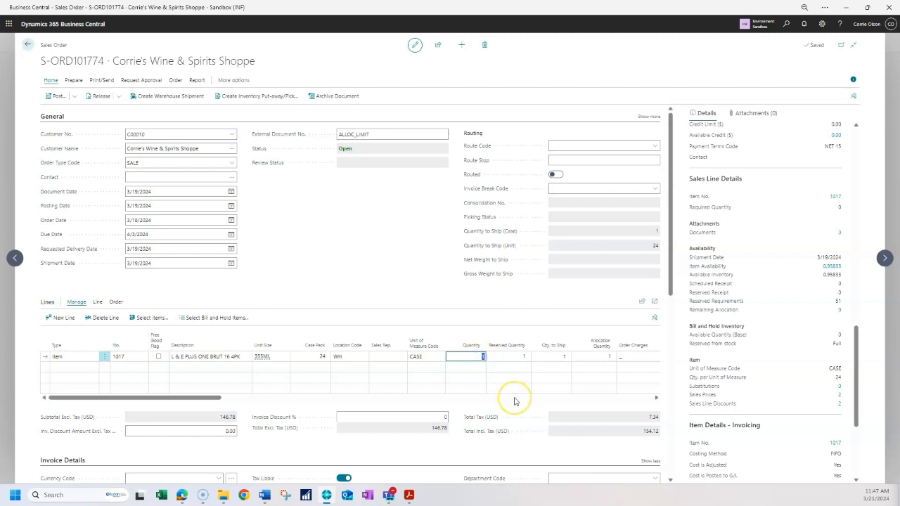
text(2)
key(Tab)
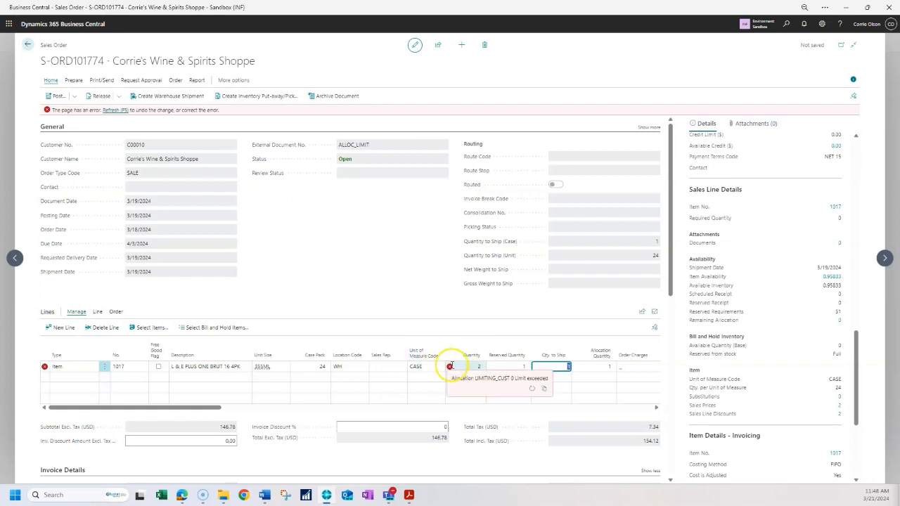
mouse_move(450, 369)
click(455, 369)
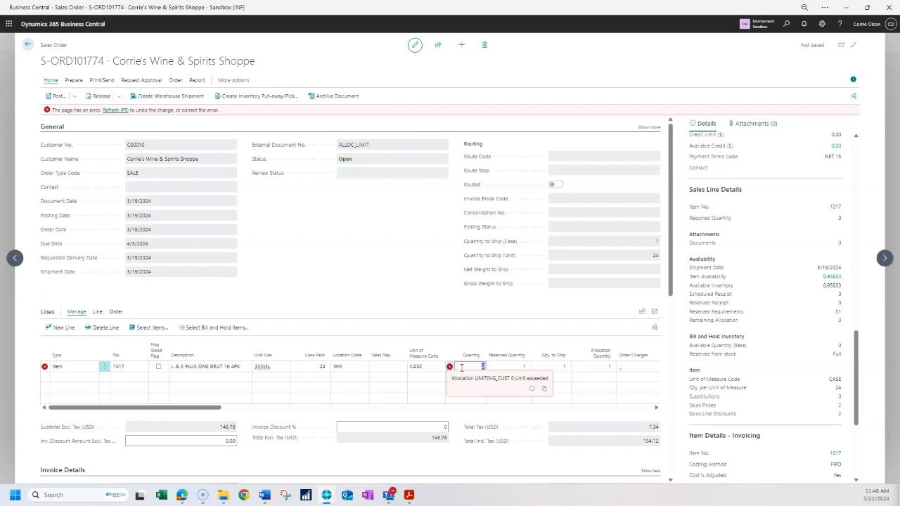
key(Tab)
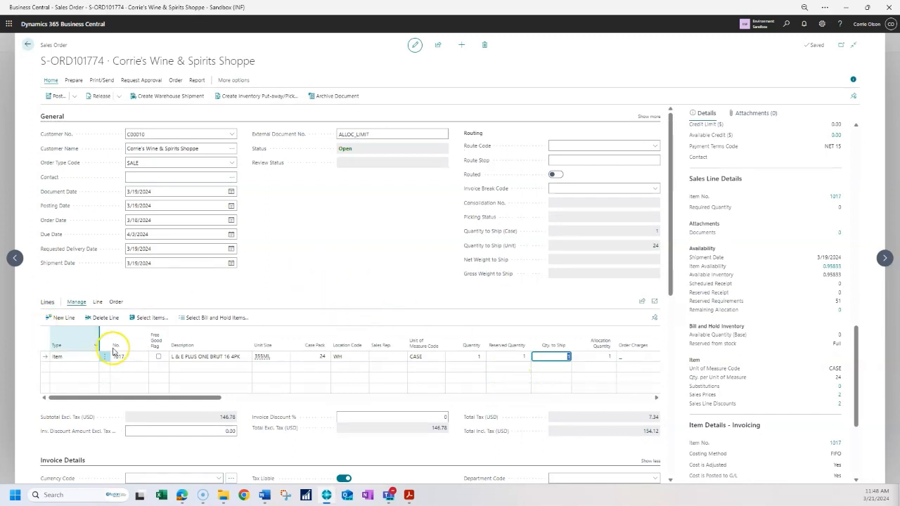
- Open the item card for the line's item 1017
click(144, 358)
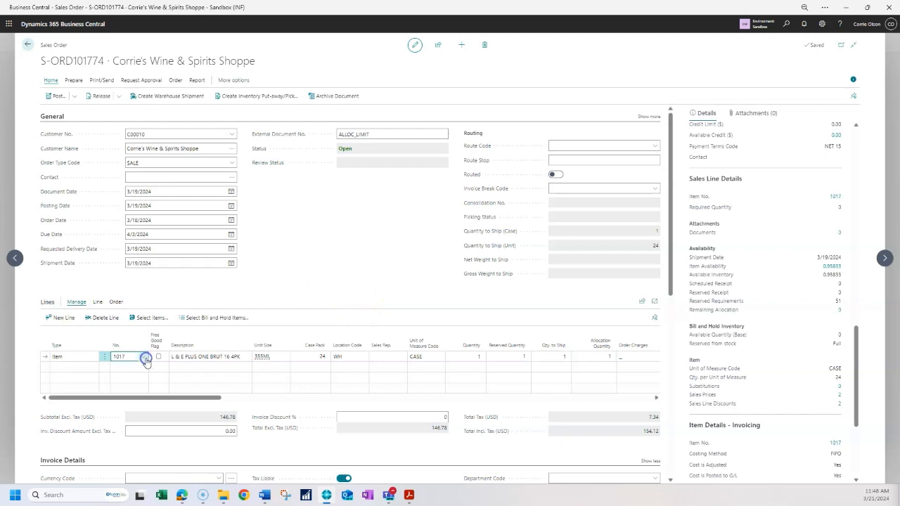
click(144, 357)
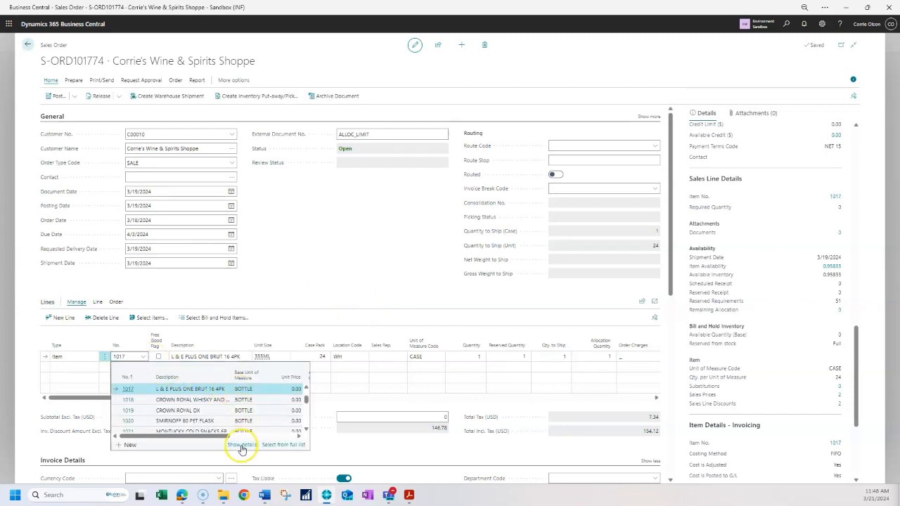
click(540, 265)
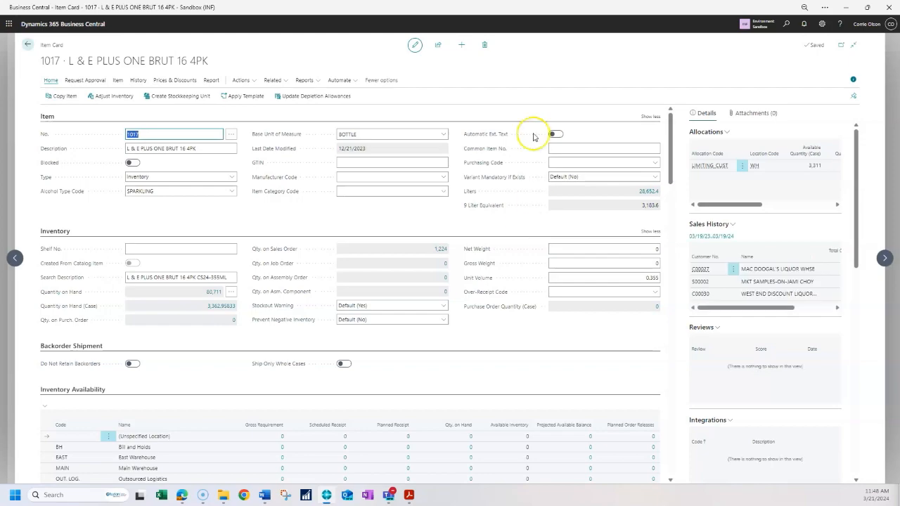
- Review the item's Inventory Allocations section, including the limiting unit type and limiting quantity per source
scroll(243, 258, down, 3)
scroll(243, 259, down, 15)
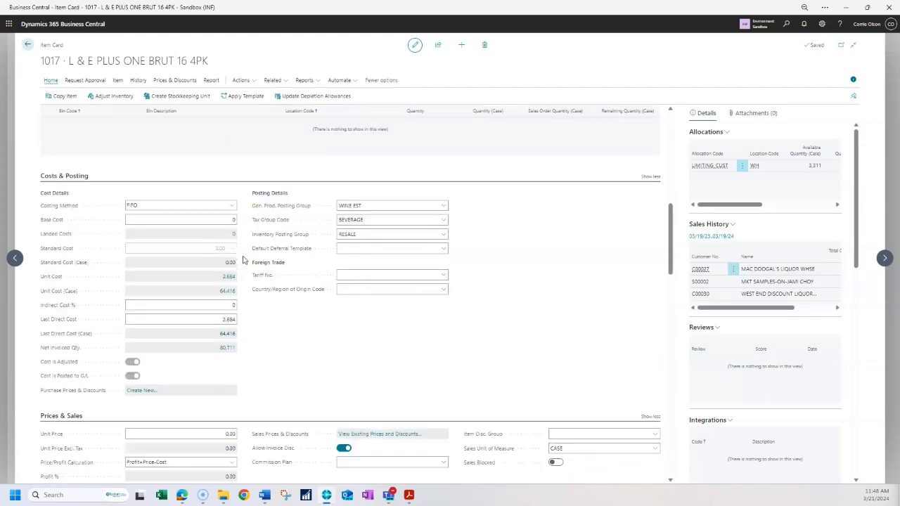
scroll(242, 259, down, 2)
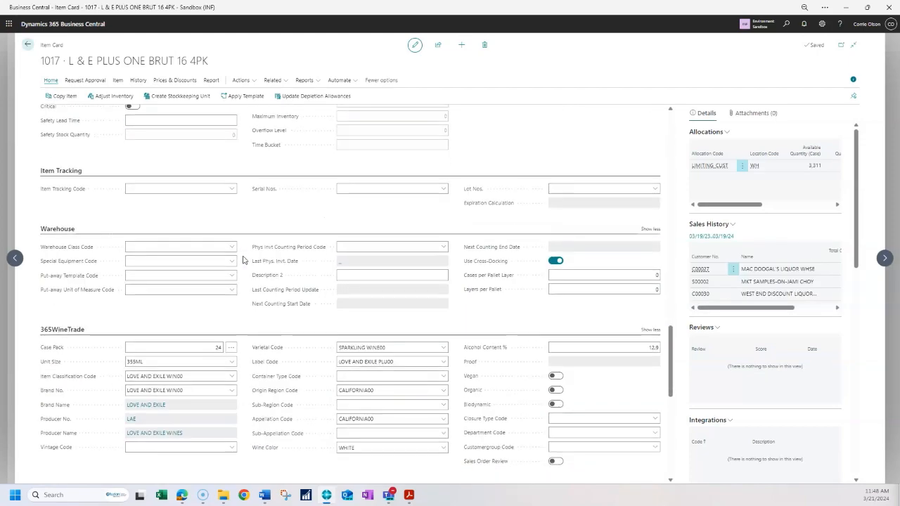
scroll(243, 258, down, 4)
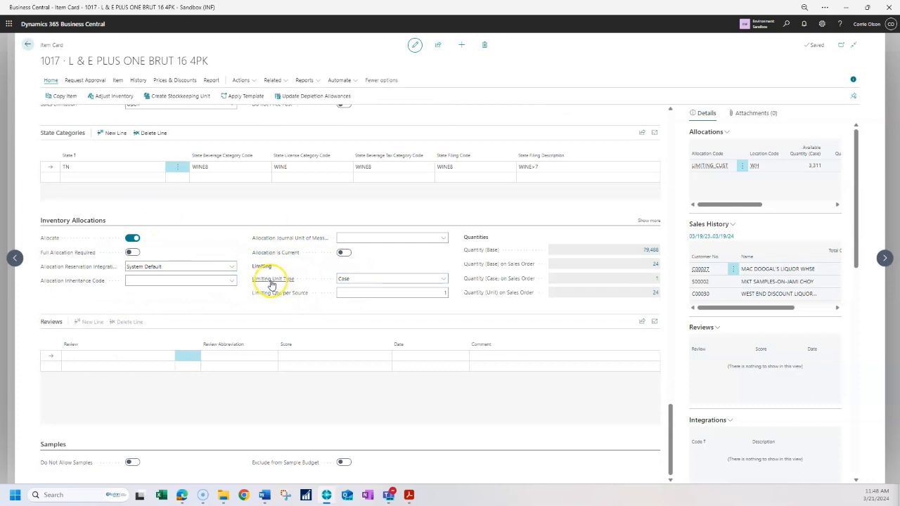
click(443, 279)
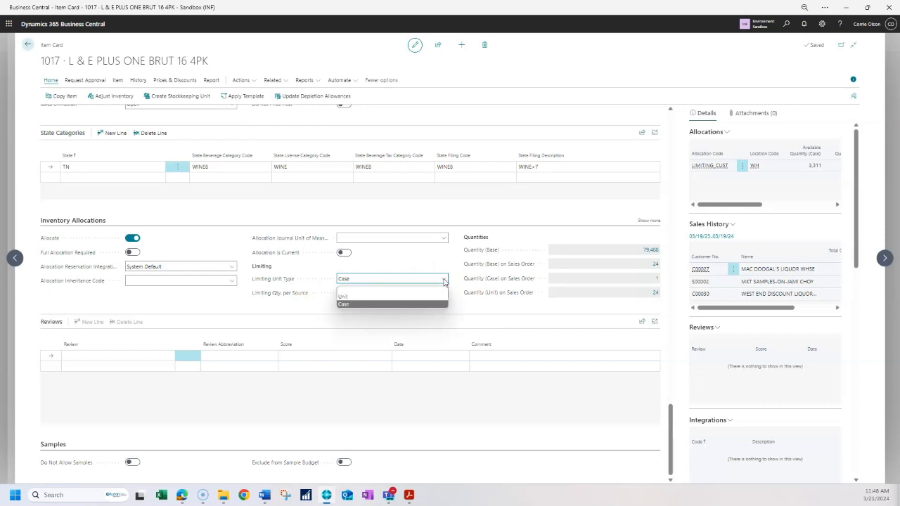
click(444, 281)
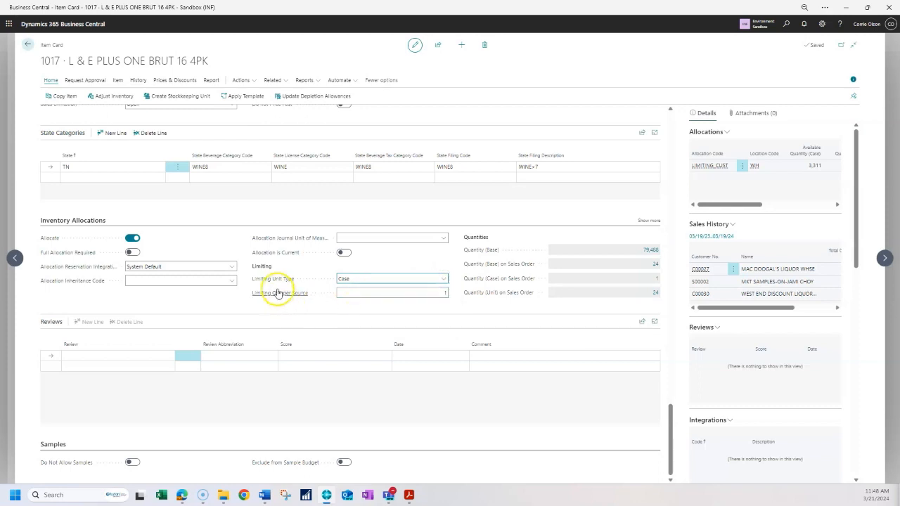
click(422, 295)
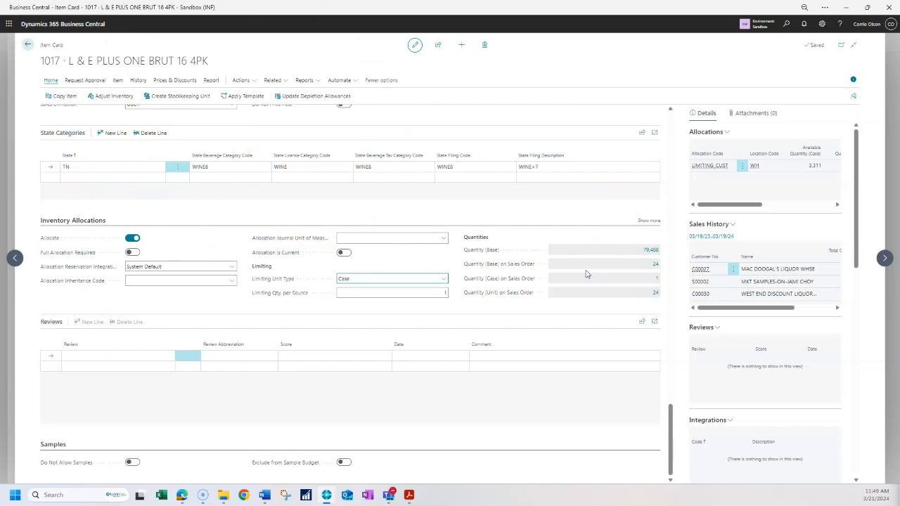
- Return to the sales orders list and open the Allocation List from the inventory allocations menu
click(29, 44)
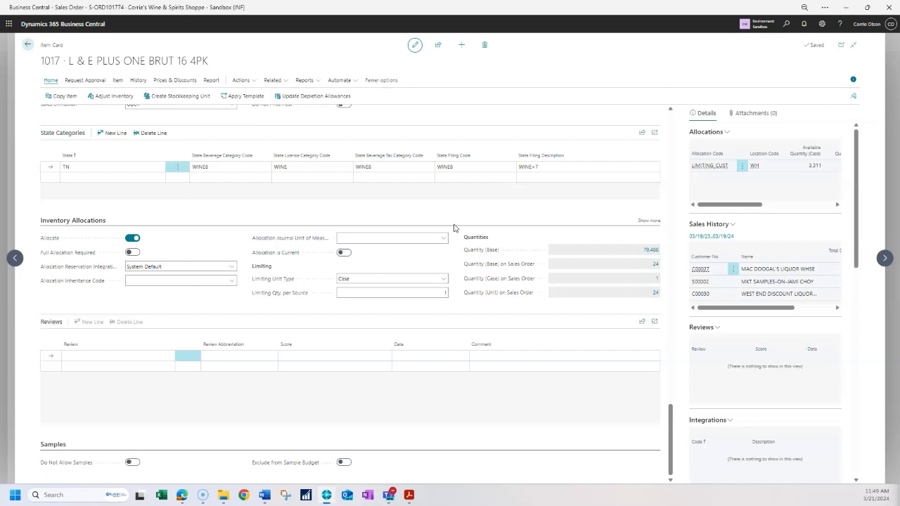
click(26, 44)
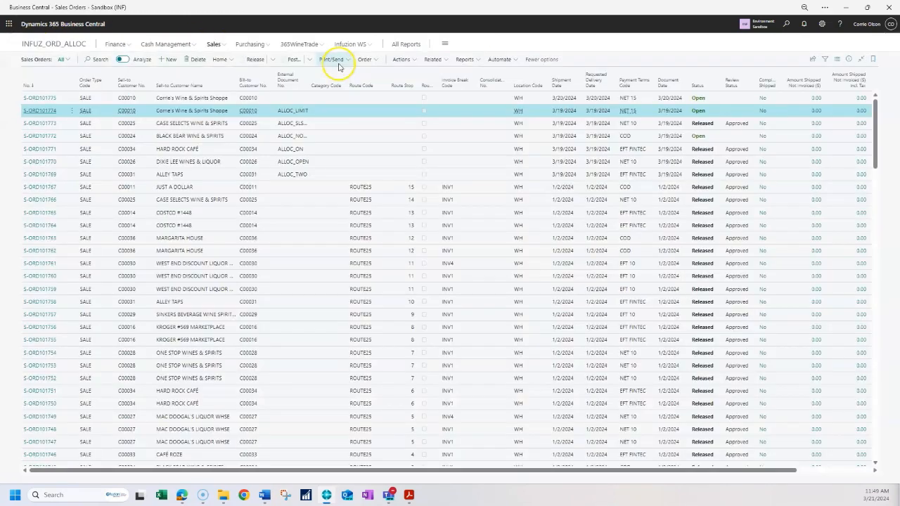
click(317, 45)
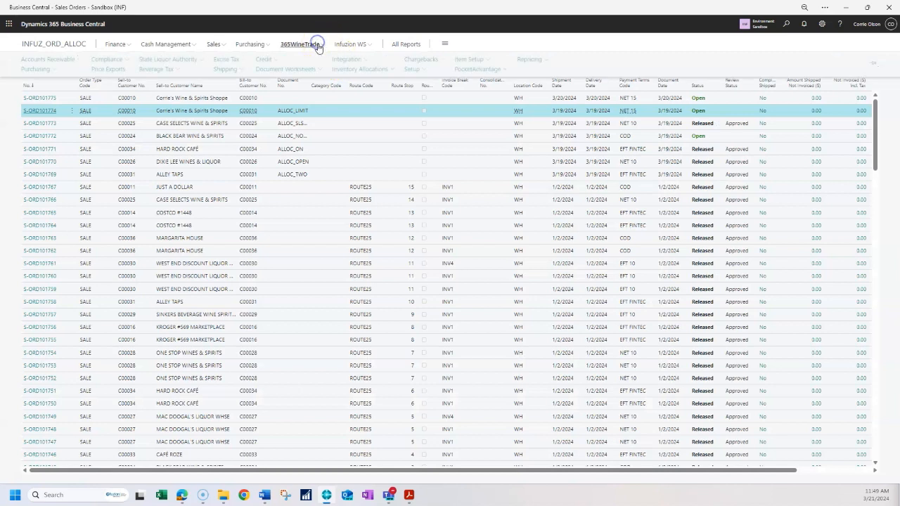
click(376, 68)
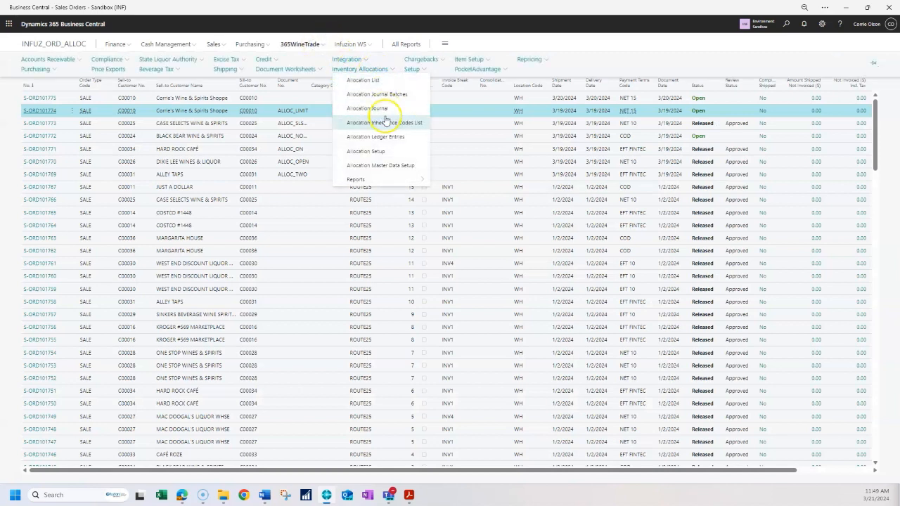
click(375, 82)
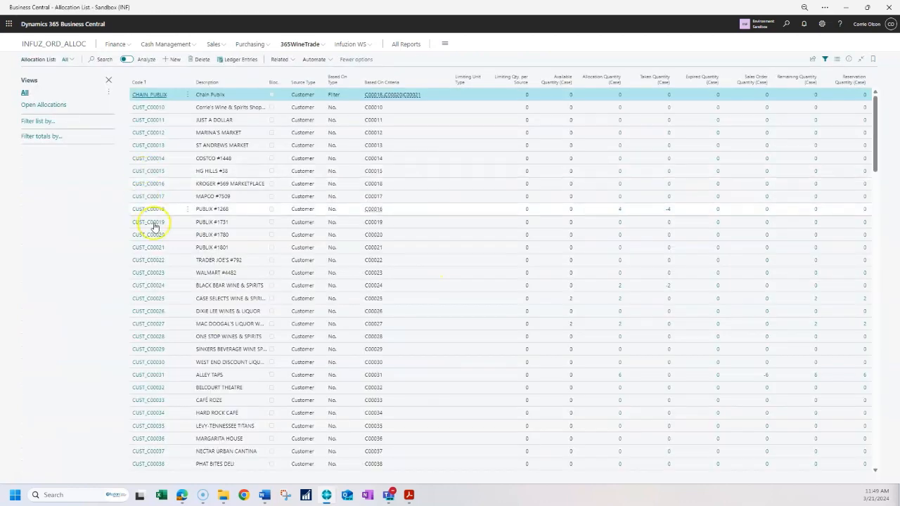
- Open the LIMITING_CUST allocation card from the list
scroll(185, 262, down, 10)
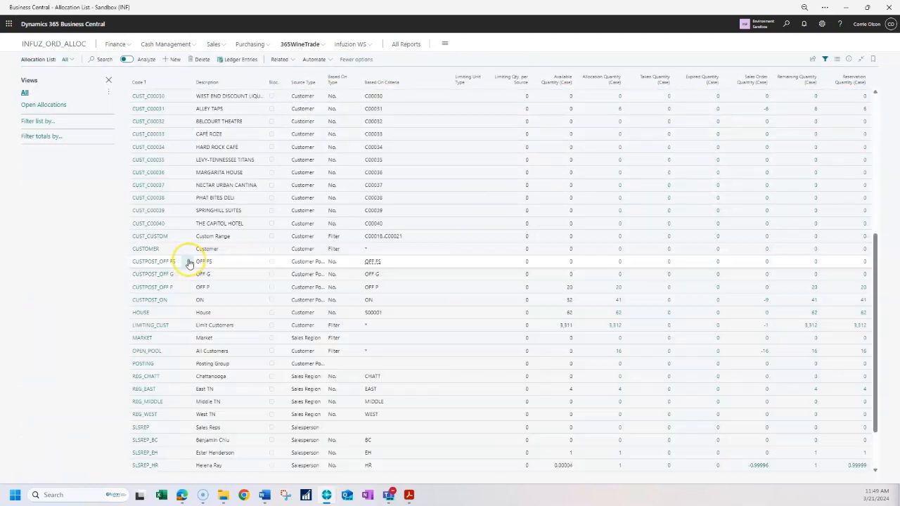
scroll(189, 263, down, 2)
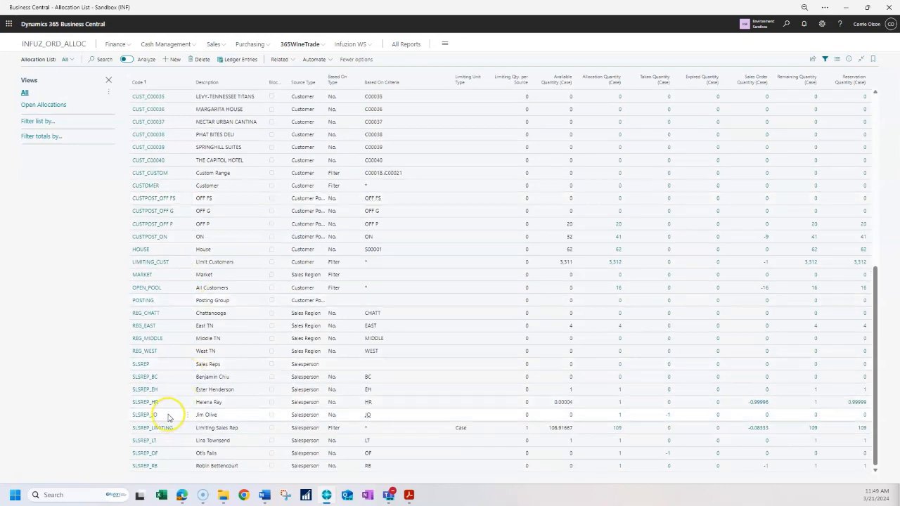
click(150, 263)
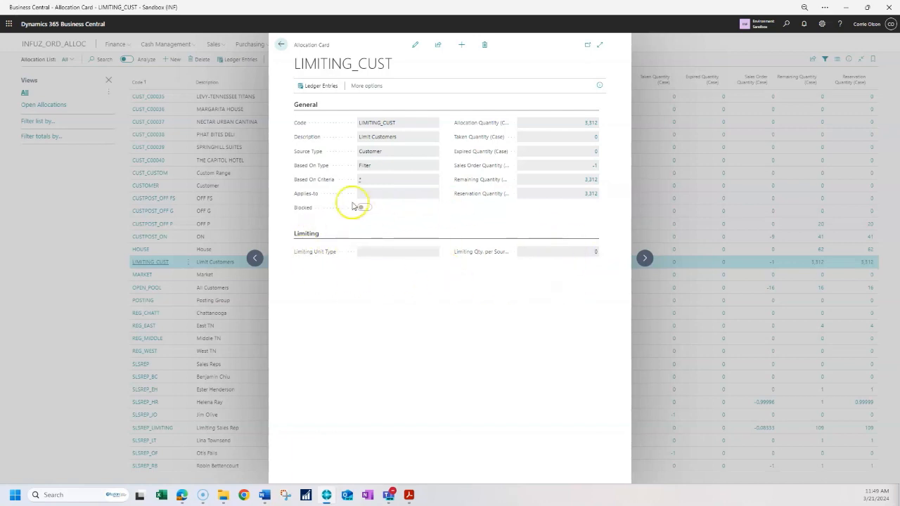
- Switch the LIMITING_CUST allocation card to edit mode and inspect the Limiting Unit Type options without choosing one
click(415, 44)
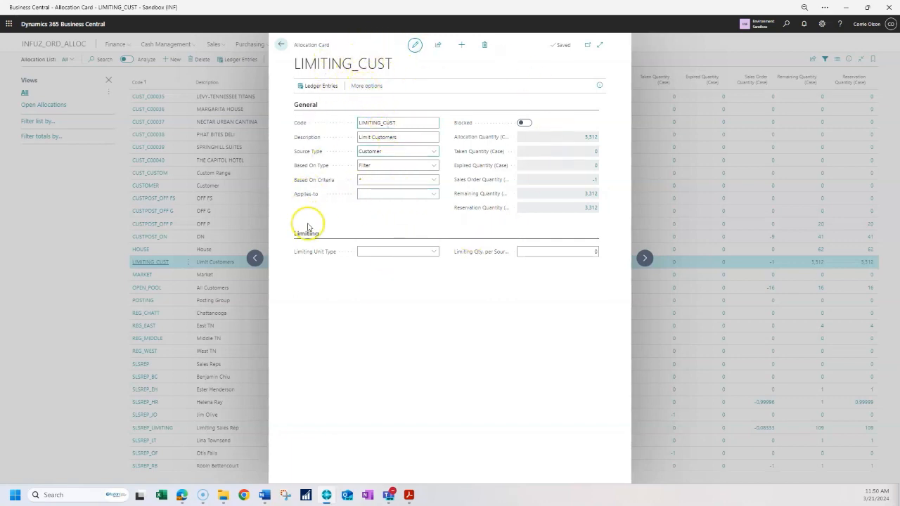
click(421, 252)
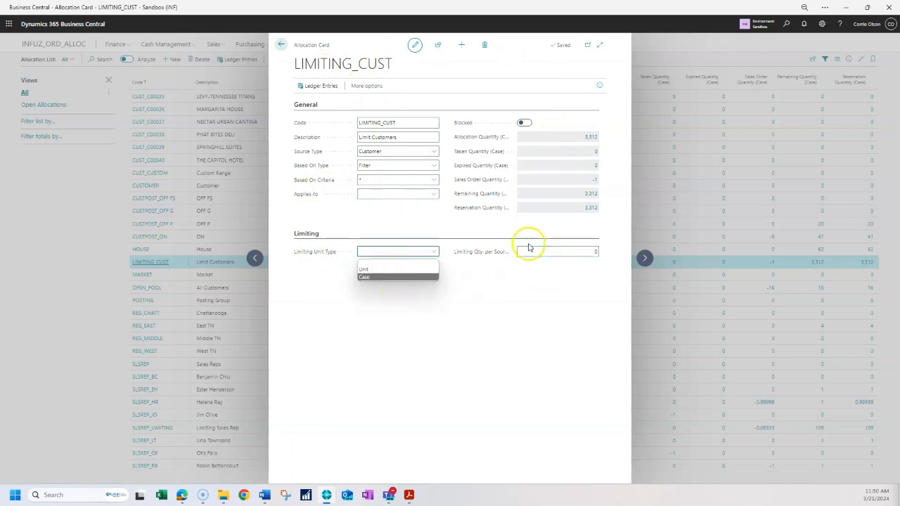
click(499, 326)
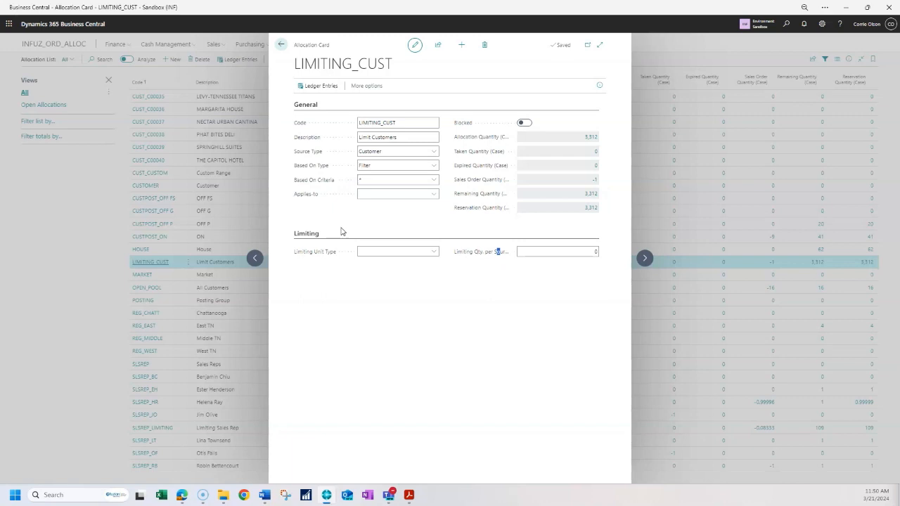
- Open the LIMITING_CUST allocation's ledger entries, then return to the Allocation List
click(332, 89)
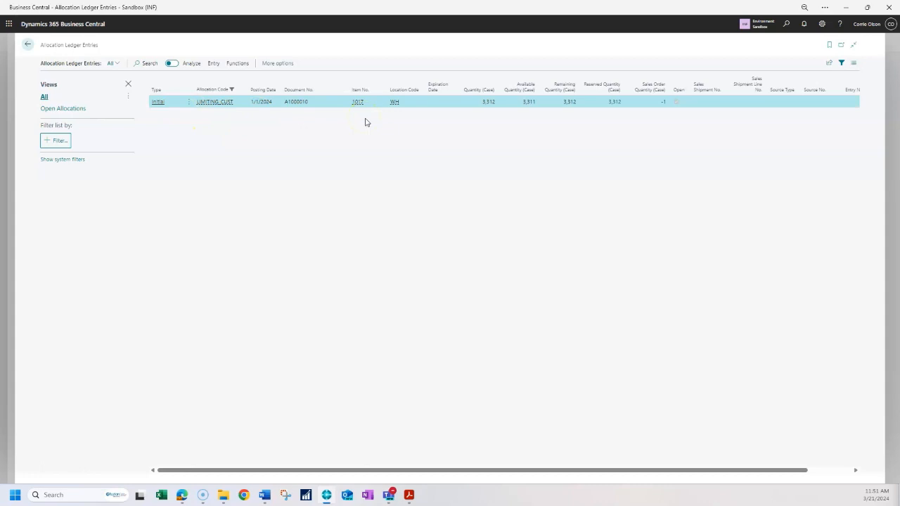
click(28, 44)
click(280, 44)
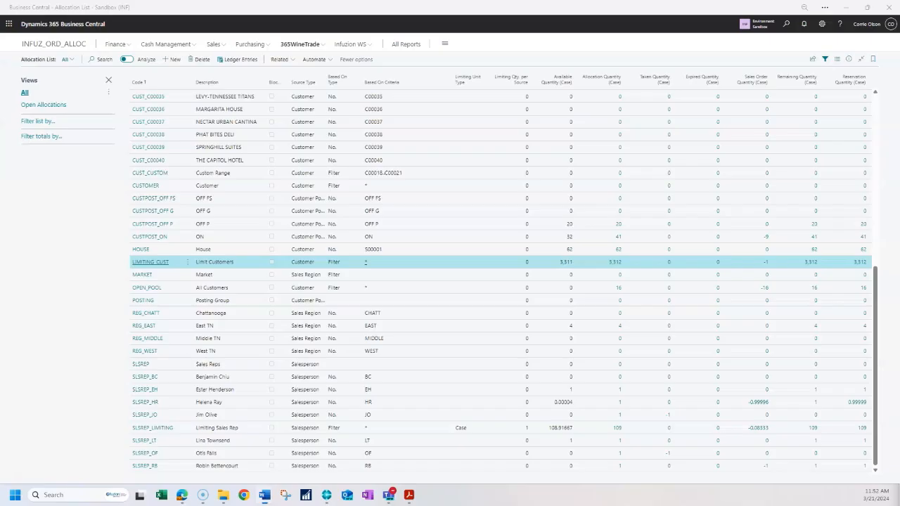
- Switch to the 365WineTrade Inventory Allocations Word document and enlarge its window
drag(899, 417, 474, 56)
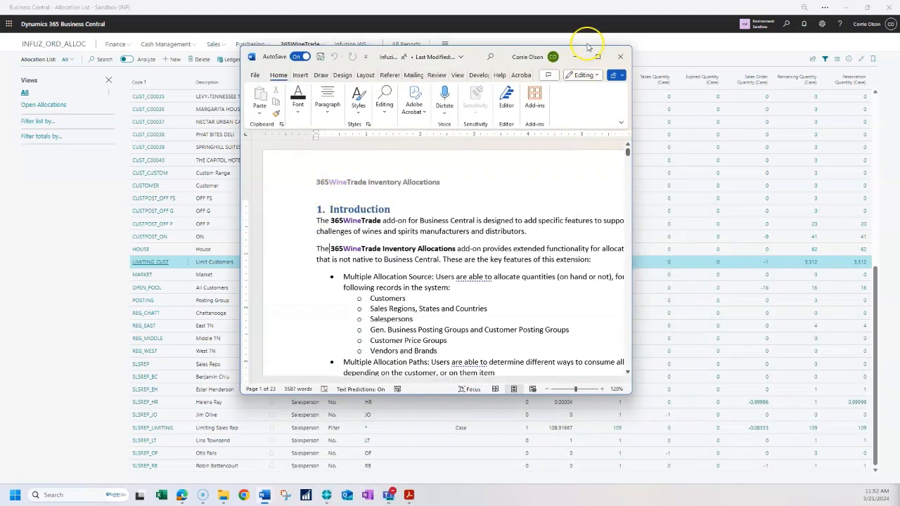
drag(628, 392, 814, 476)
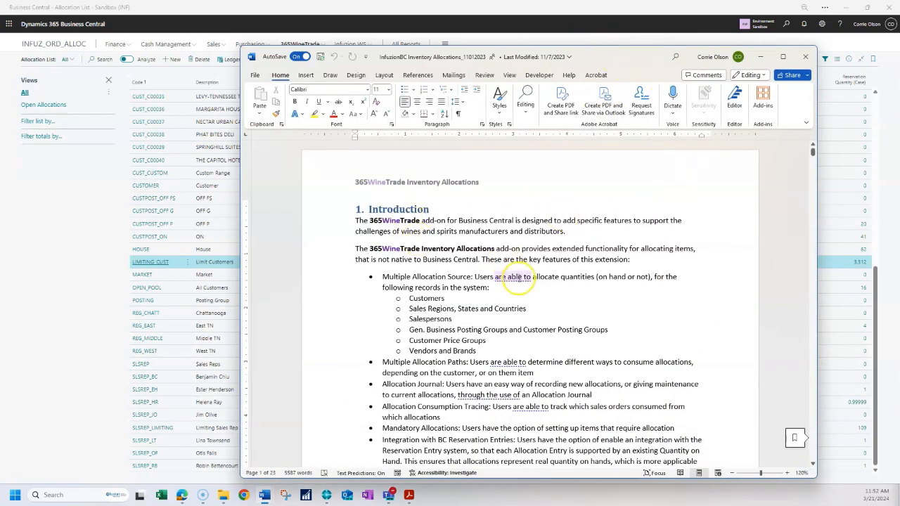
- Scroll through the document's allocation setup and allocation card type sections, then minimize it to return to the Allocation List
scroll(527, 282, down, 3)
scroll(527, 282, down, 20)
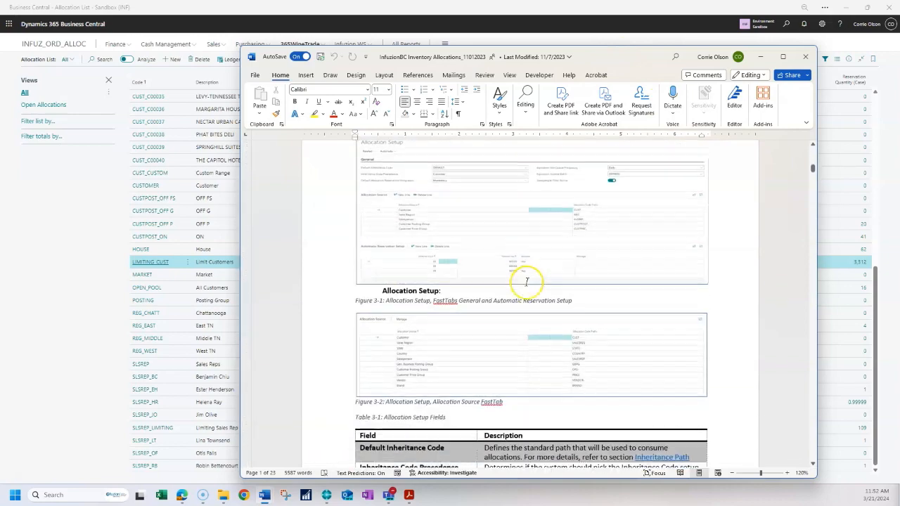
scroll(528, 282, down, 20)
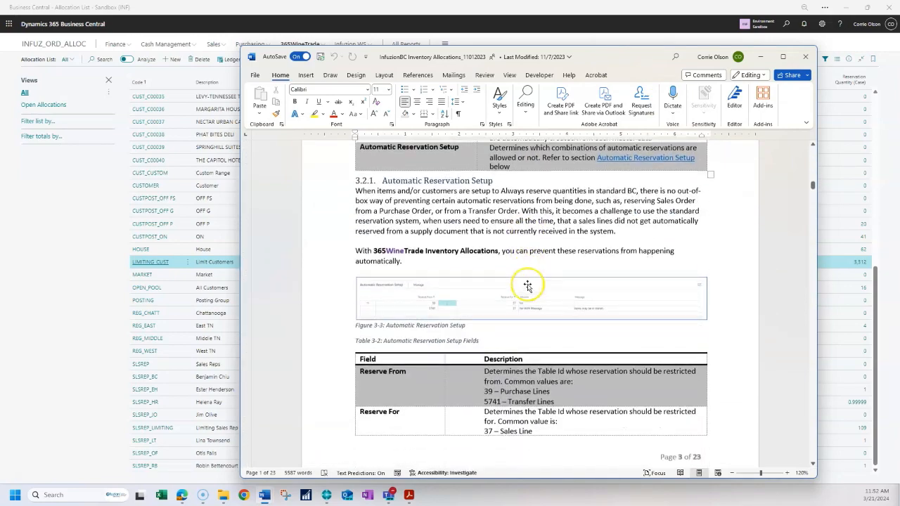
scroll(529, 287, down, 20)
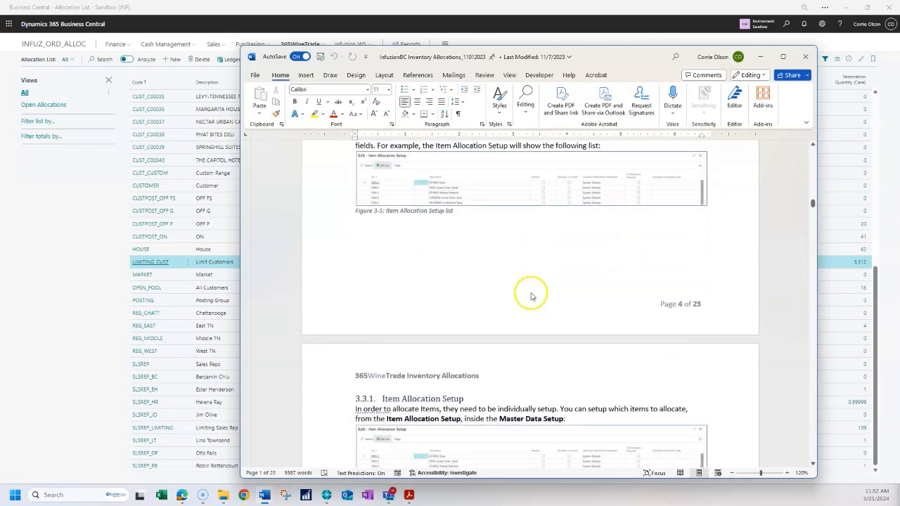
scroll(531, 290, down, 20)
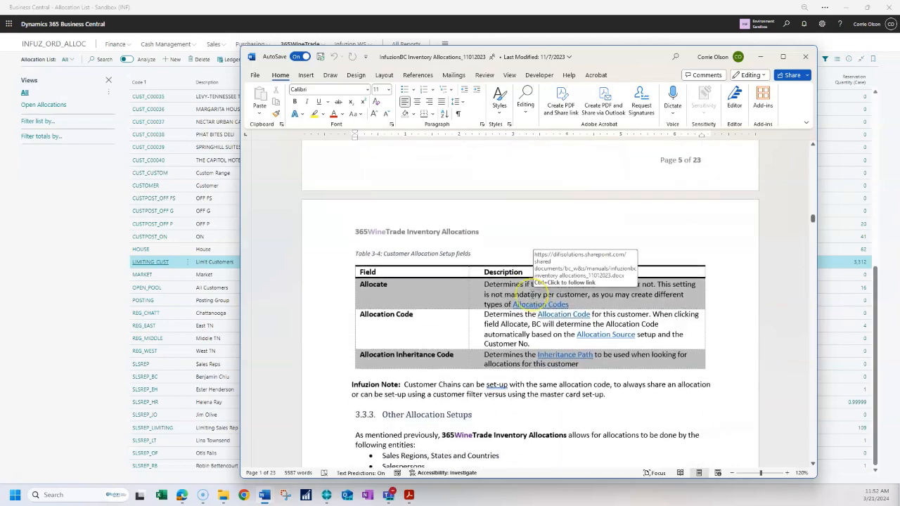
scroll(532, 295, down, 20)
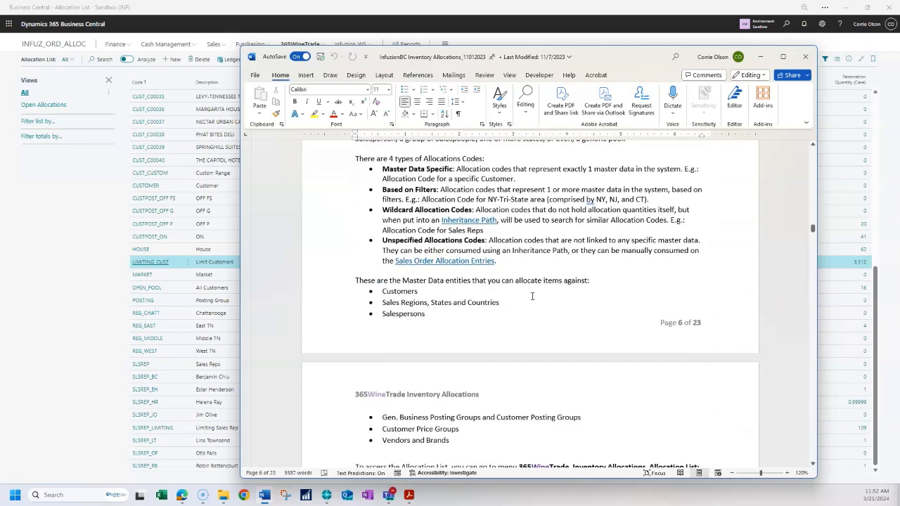
scroll(533, 298, down, 15)
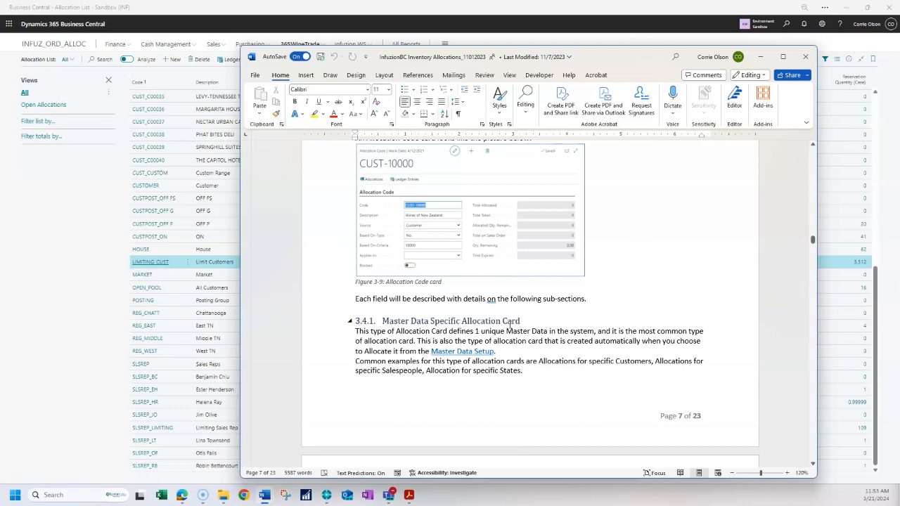
scroll(510, 325, down, 20)
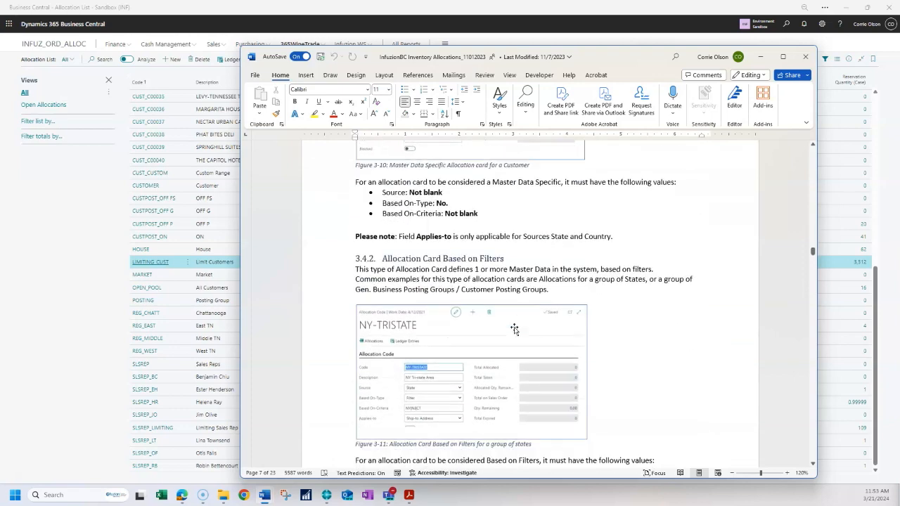
scroll(514, 328, down, 5)
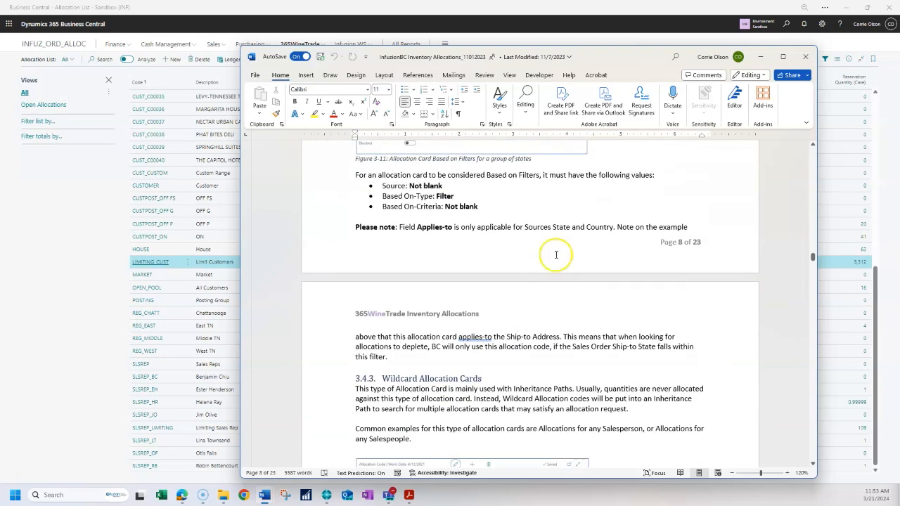
click(761, 56)
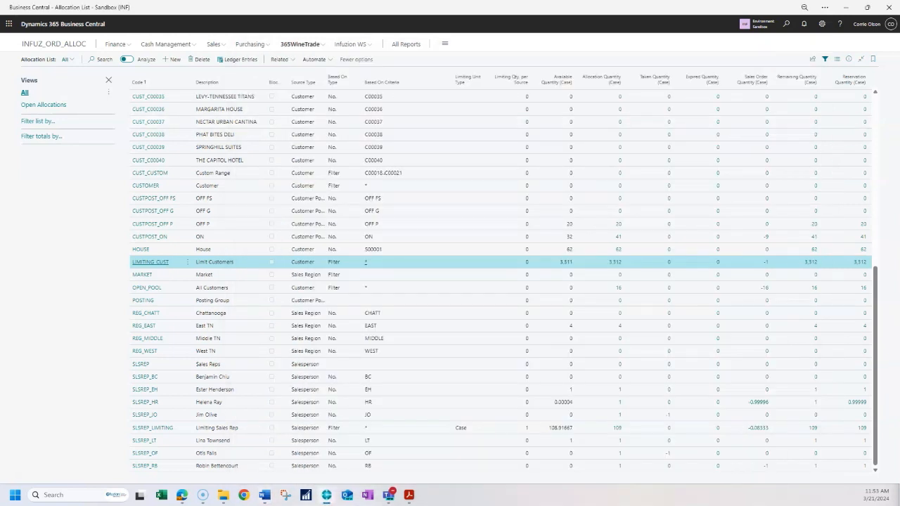